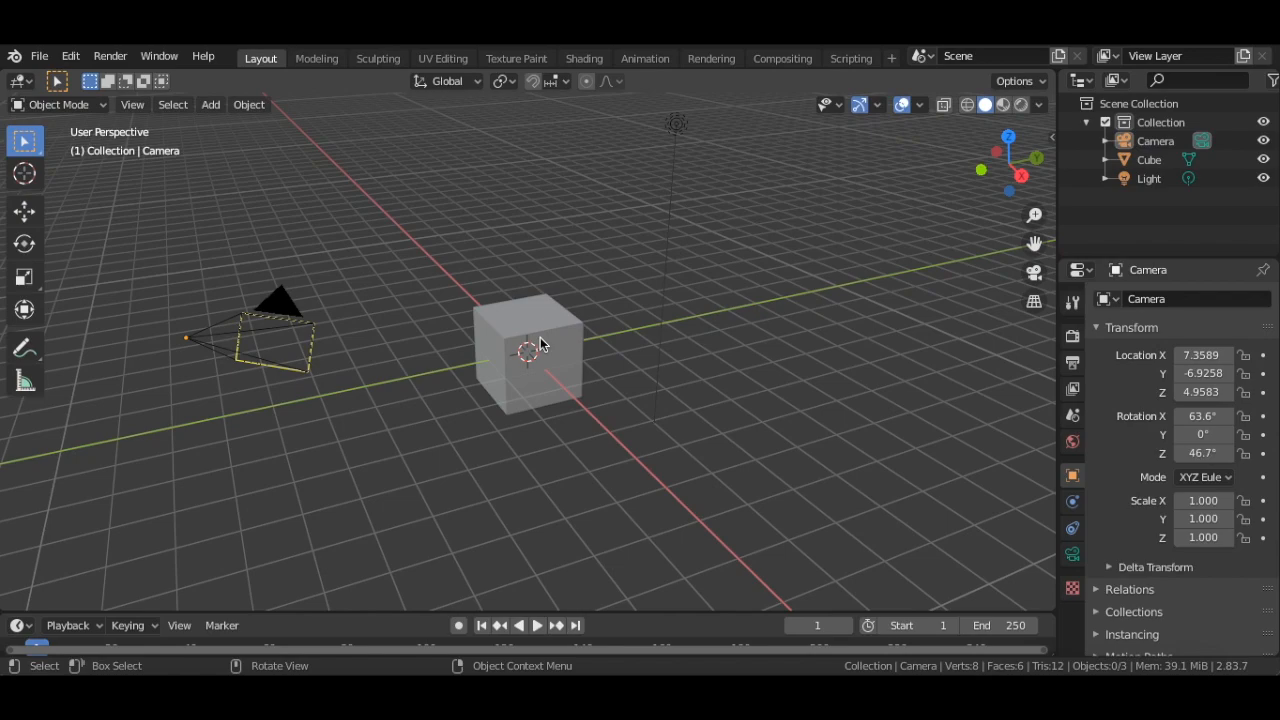
# Delete the default cube from the scene
pyautogui.rightClick(540, 345)
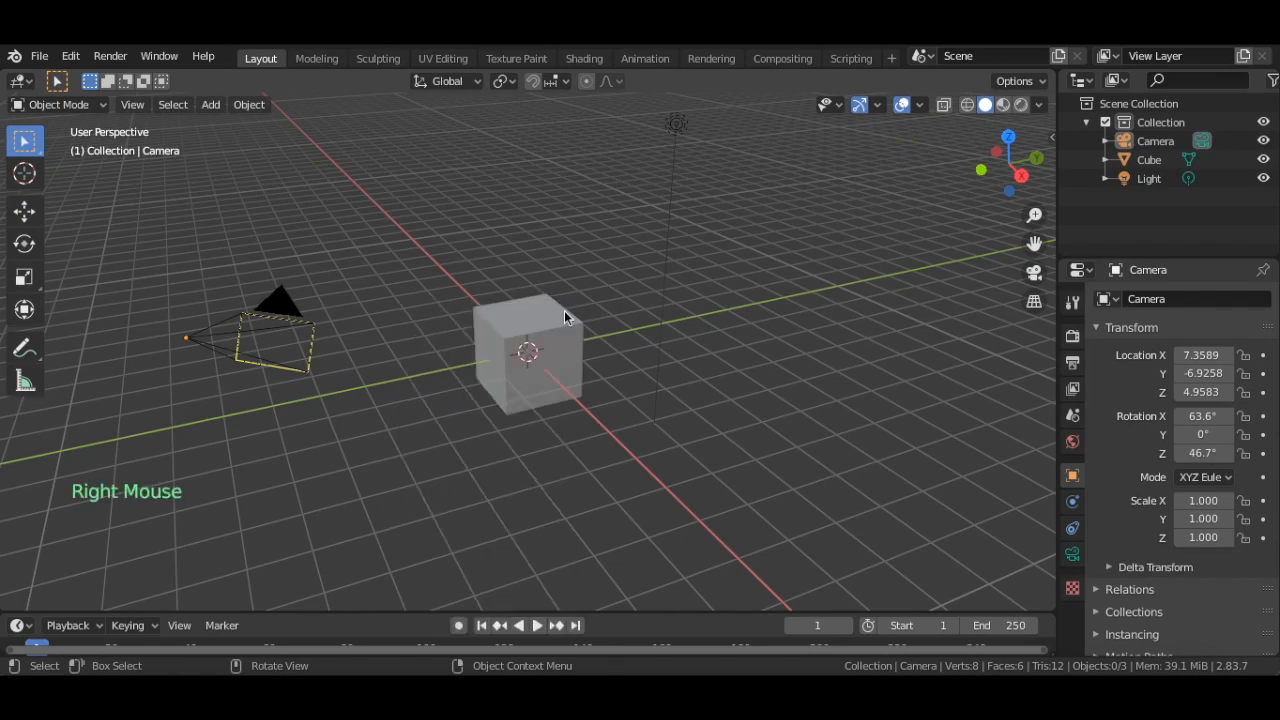
pyautogui.click(564, 312)
pyautogui.press('x')
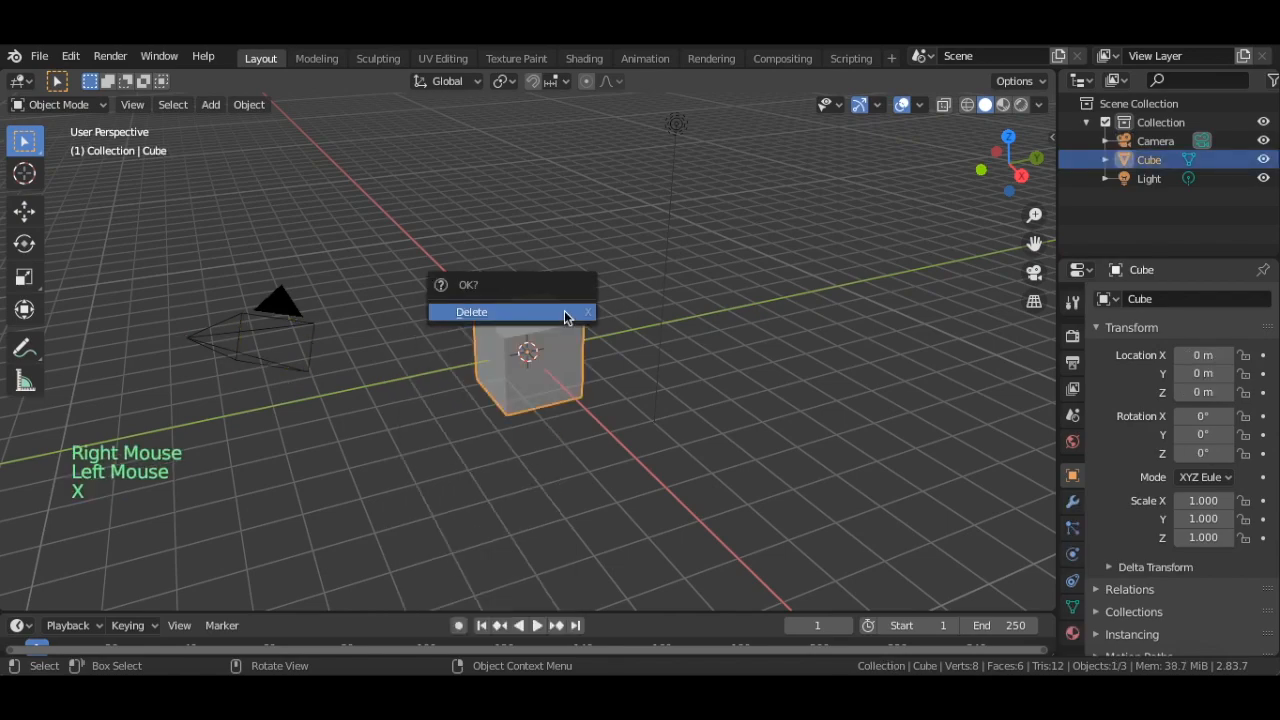
pyautogui.click(566, 314)
# Add a UV sphere mesh at the scene's origin
pyautogui.hotkey('shift', 'a')
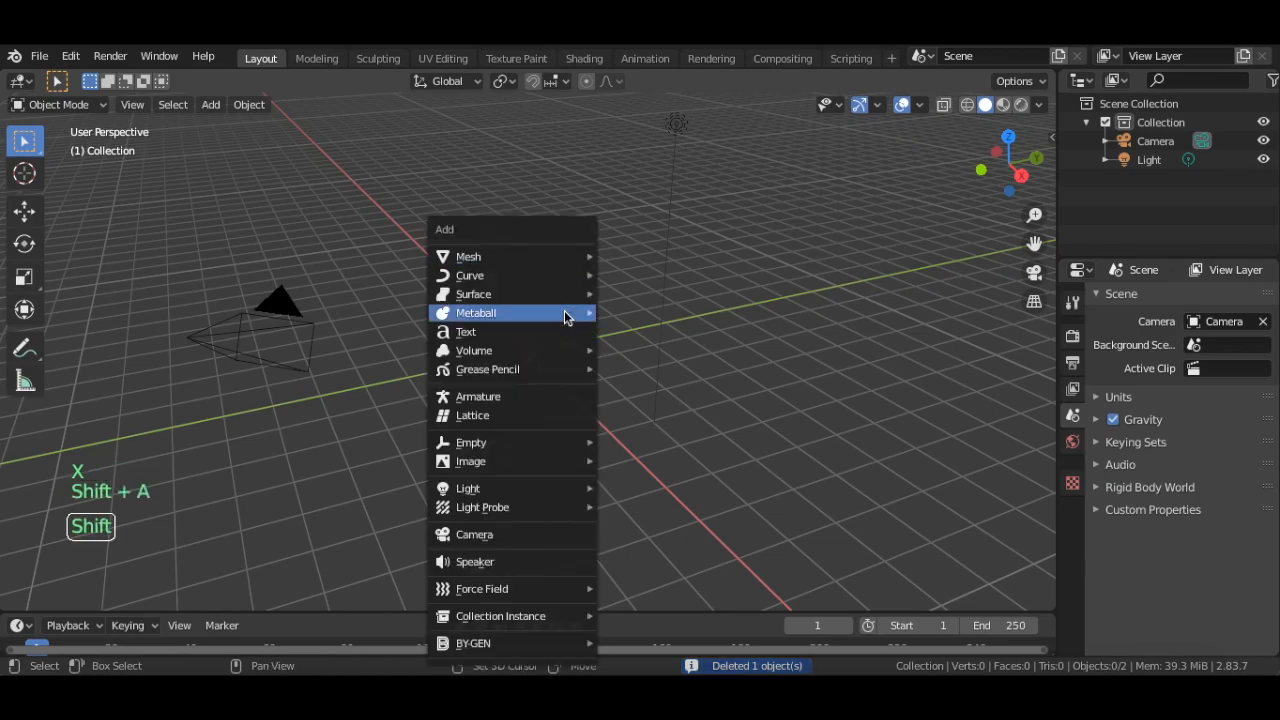
pyautogui.moveTo(578, 260)
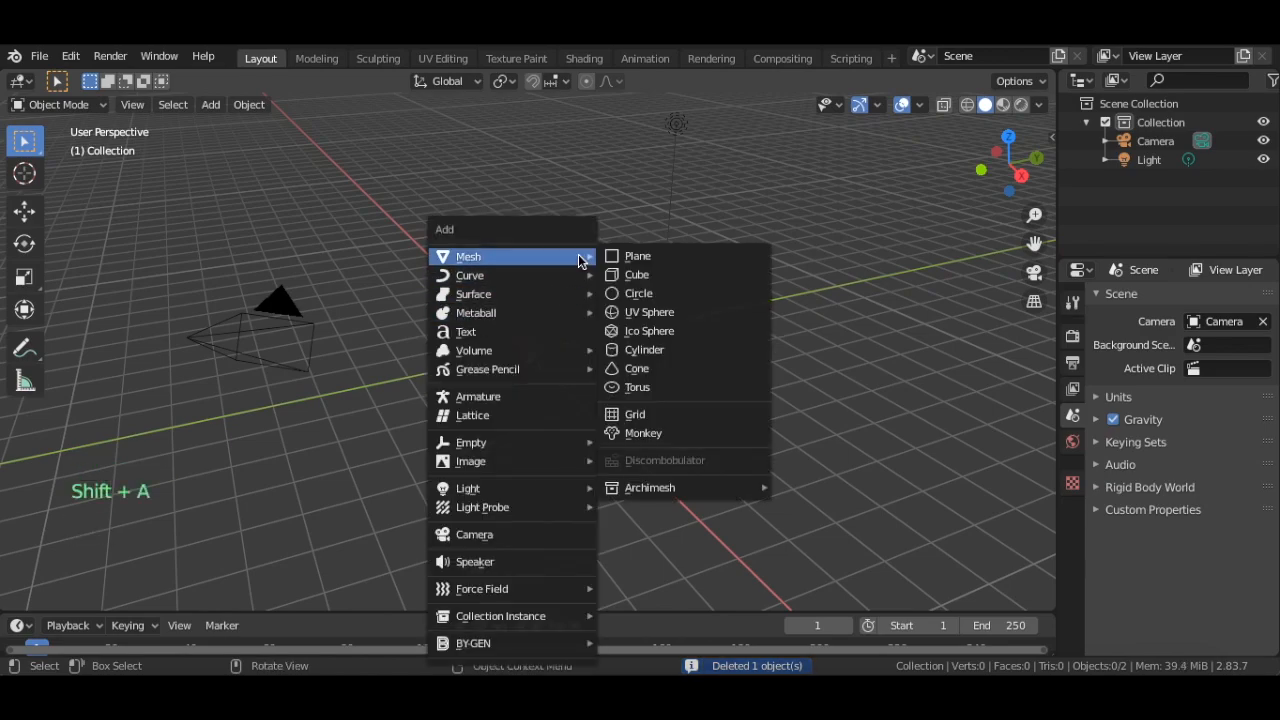
pyautogui.click(657, 313)
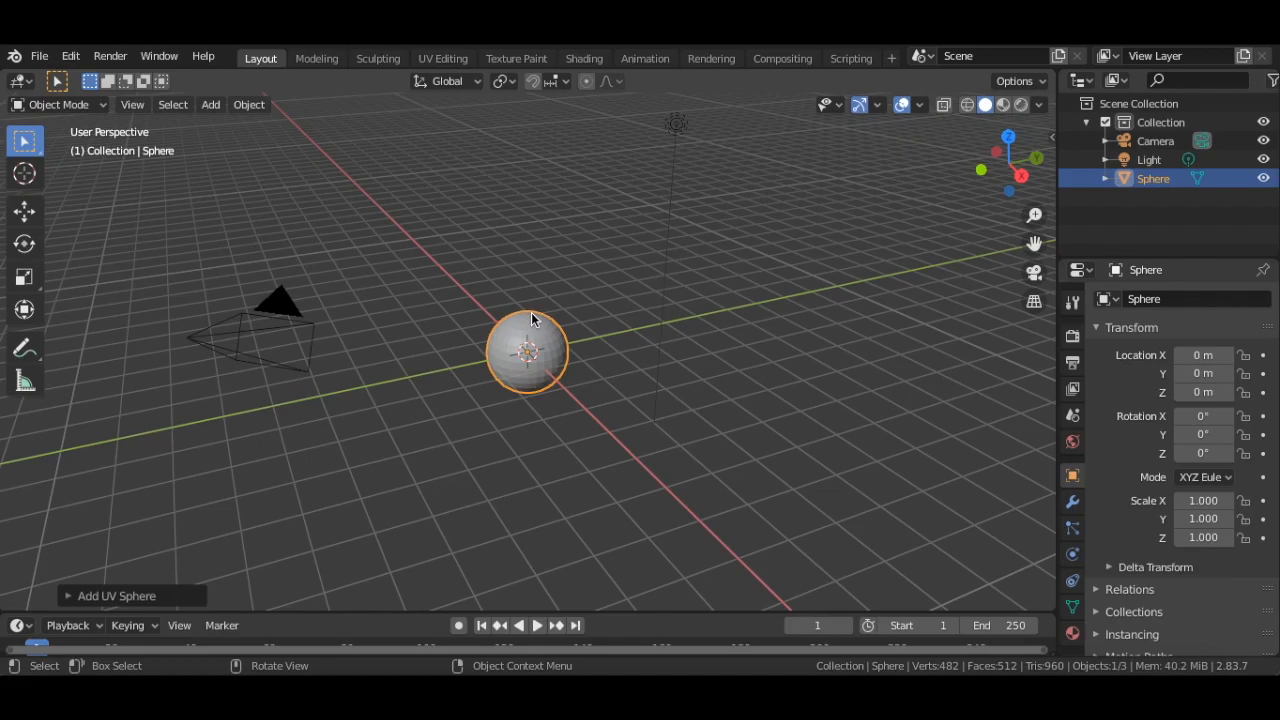
pyautogui.scroll(8, 531, 319)
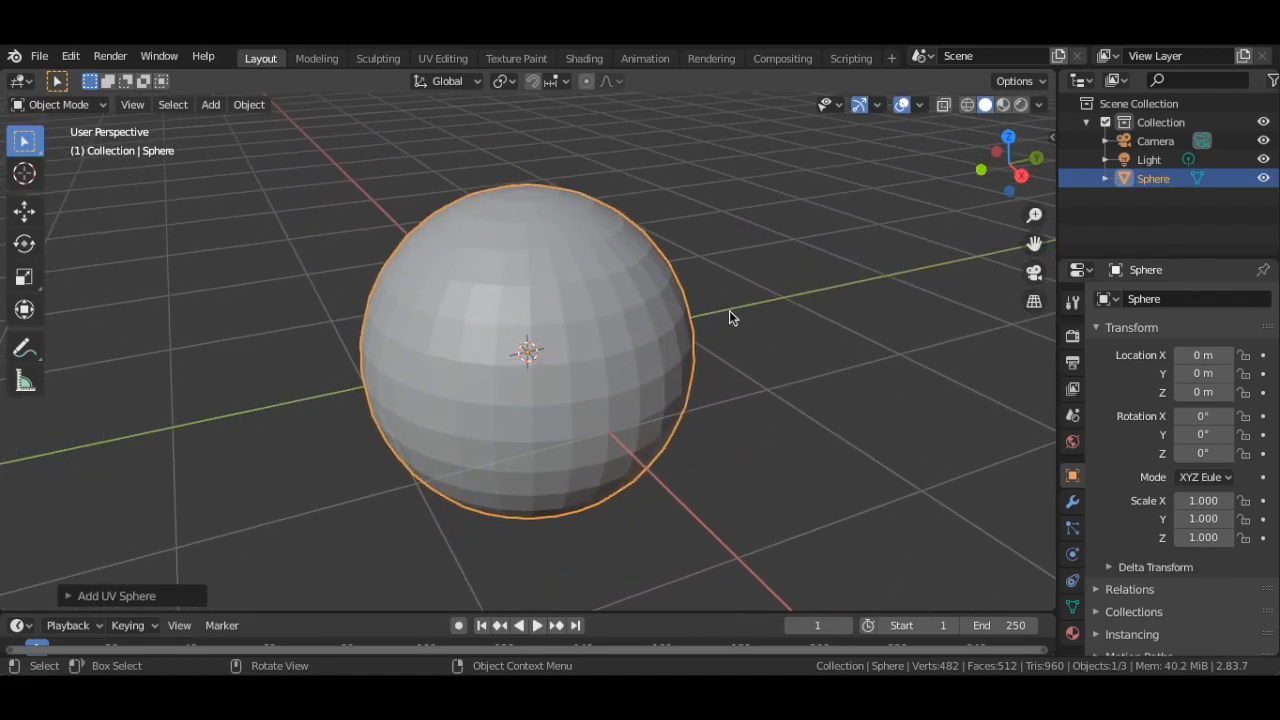
pyautogui.click(855, 326)
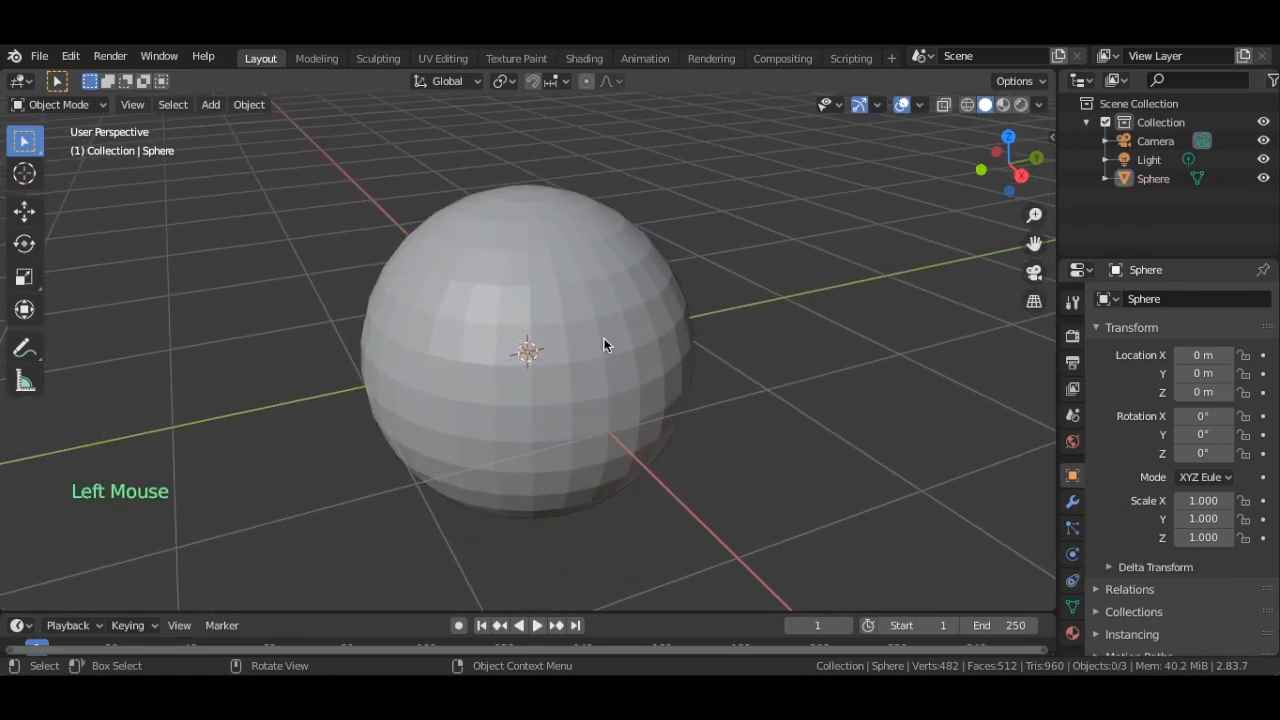
# Add a Subdivision Surface modifier to the sphere and apply it
pyautogui.click(604, 339)
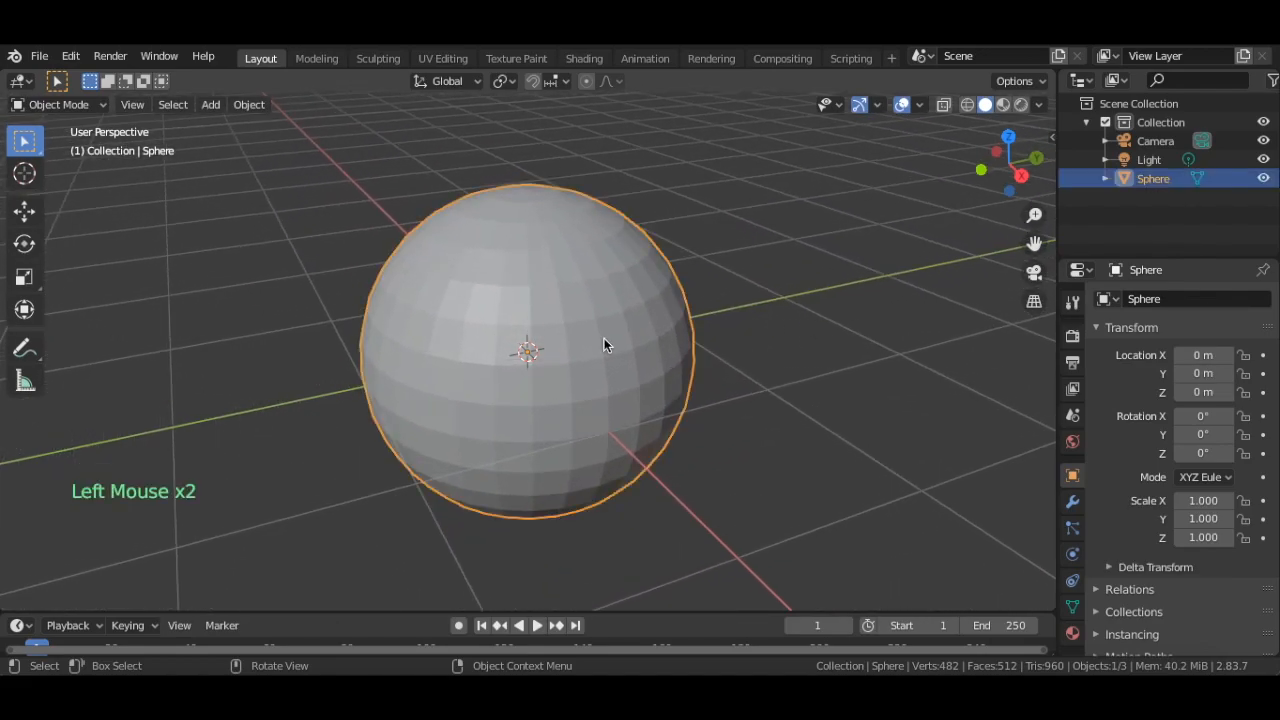
pyautogui.click(1072, 501)
pyautogui.click(1160, 294)
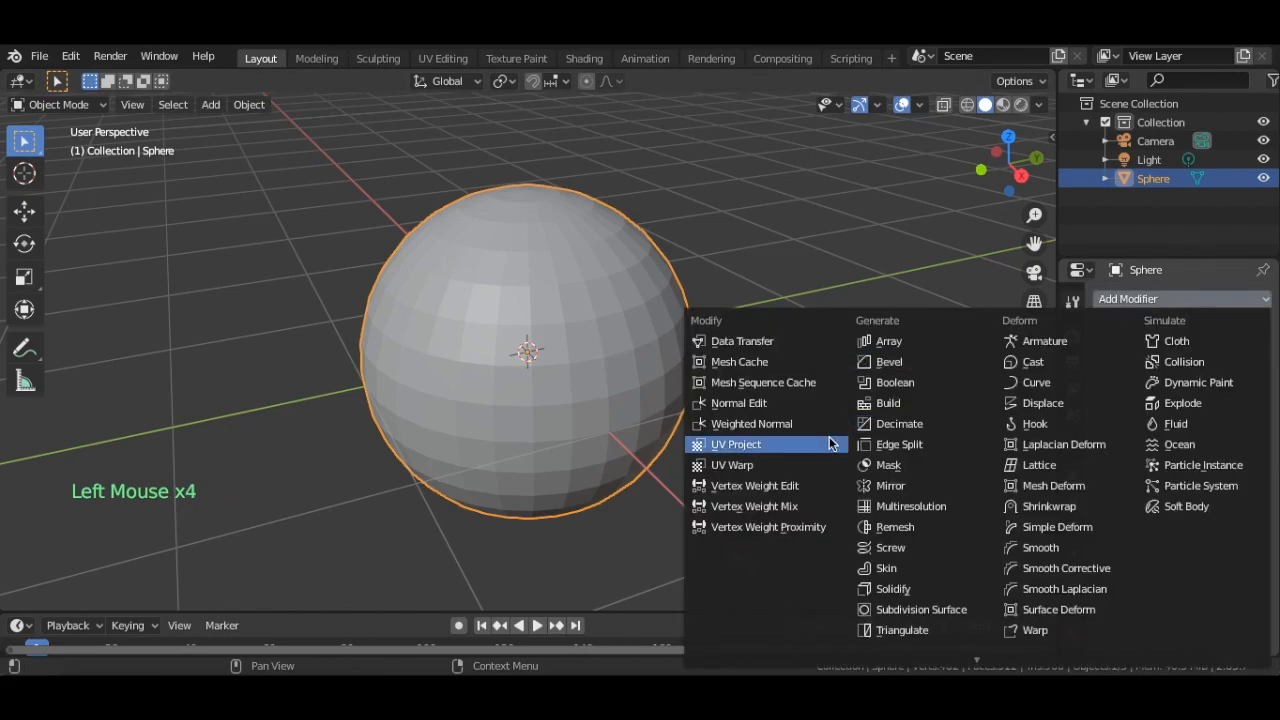
pyautogui.click(896, 612)
pyautogui.click(1105, 423)
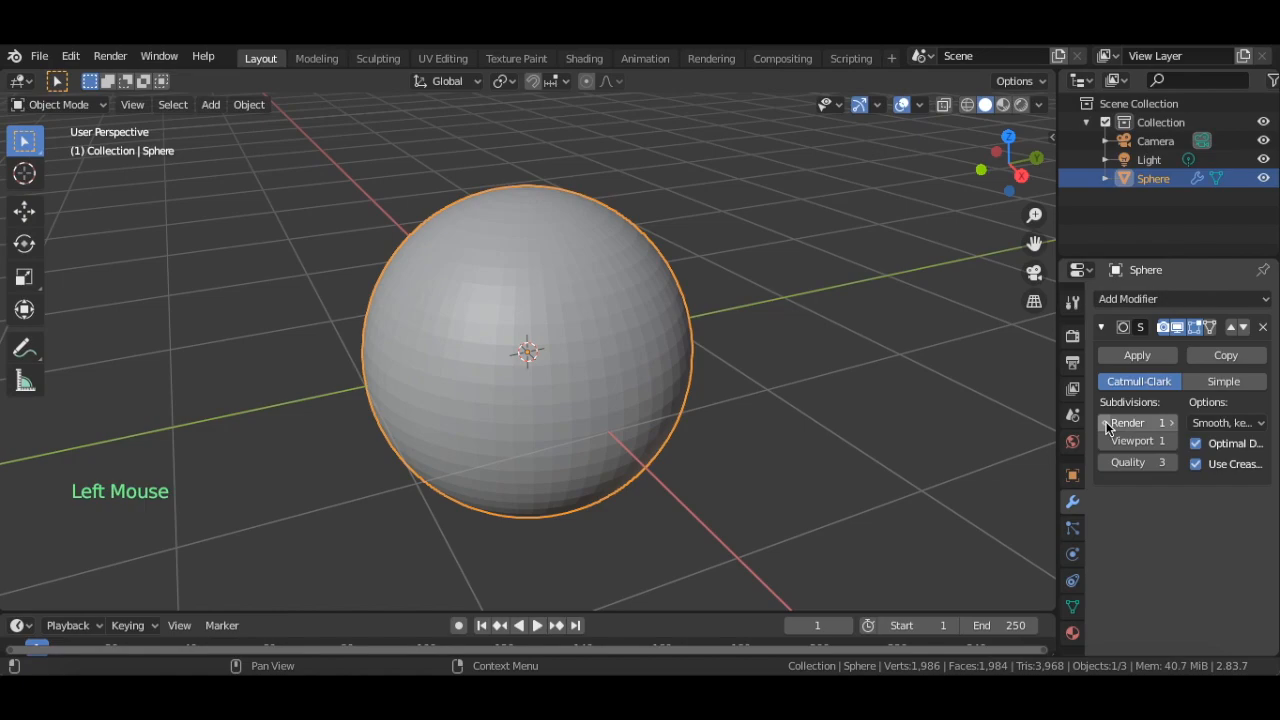
pyautogui.moveTo(637, 258)
pyautogui.mouseDown(button='middle')
pyautogui.moveTo(600, 212)
pyautogui.moveTo(637, 258)
pyautogui.mouseUp(button='middle')
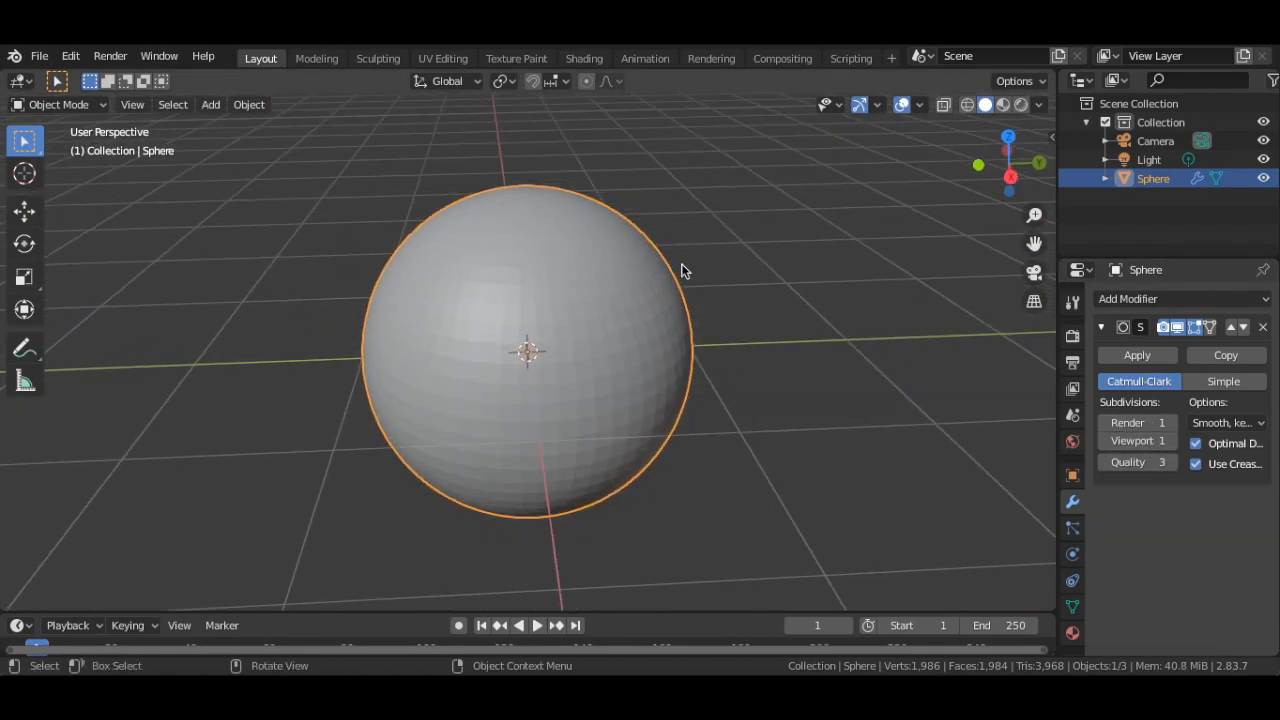
pyautogui.click(1160, 356)
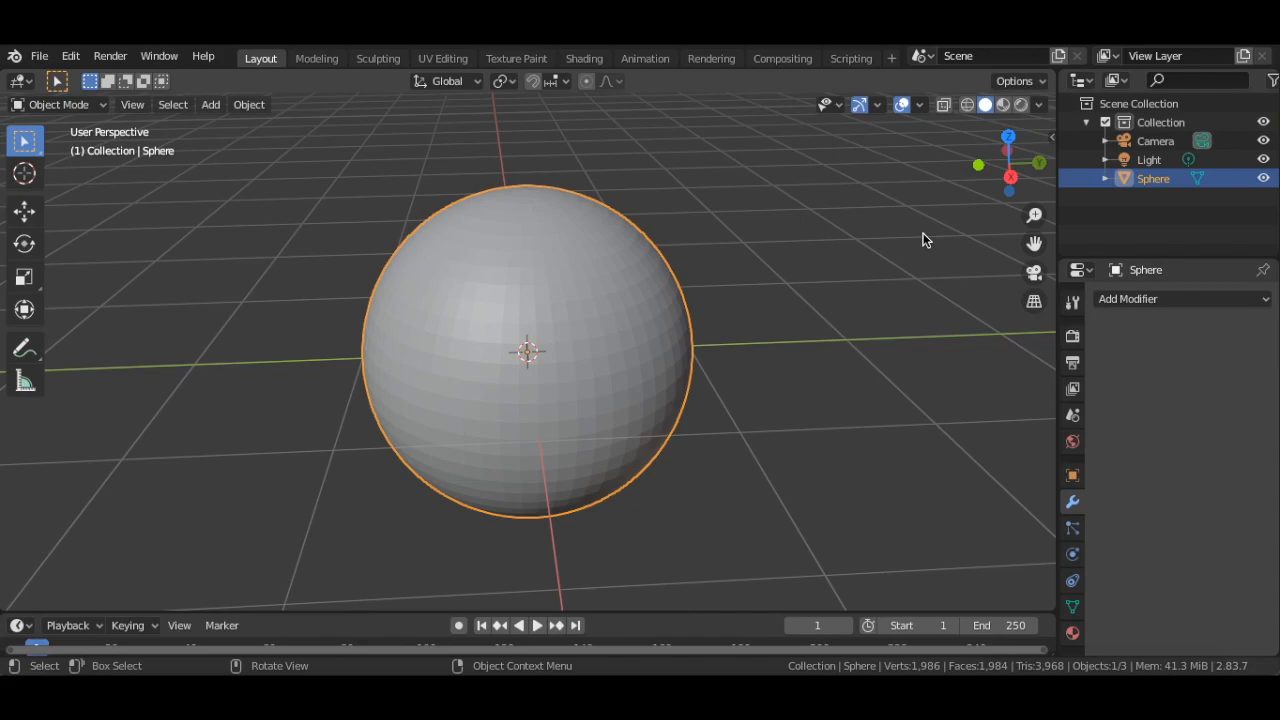
# Add a Wireframe modifier to the sphere and disable its Replace Original option
pyautogui.click(1110, 300)
pyautogui.scroll(-7, 993, 492)
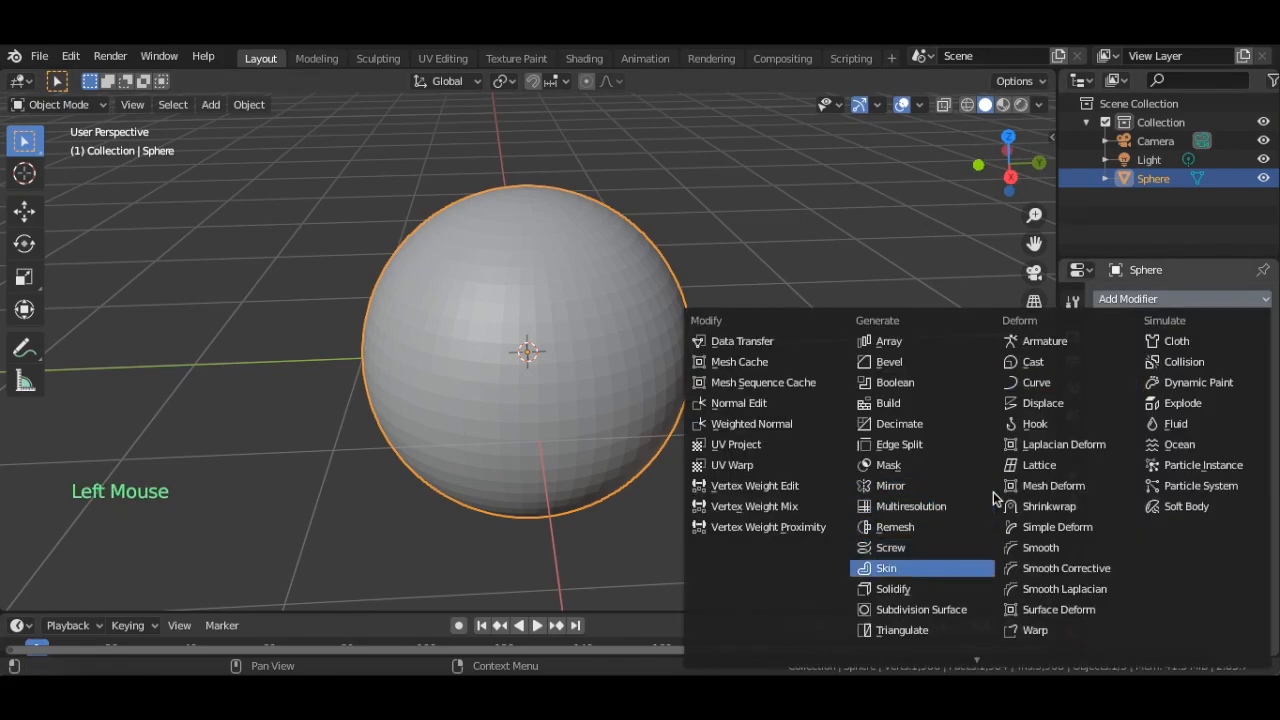
pyautogui.scroll(-1, 993, 492)
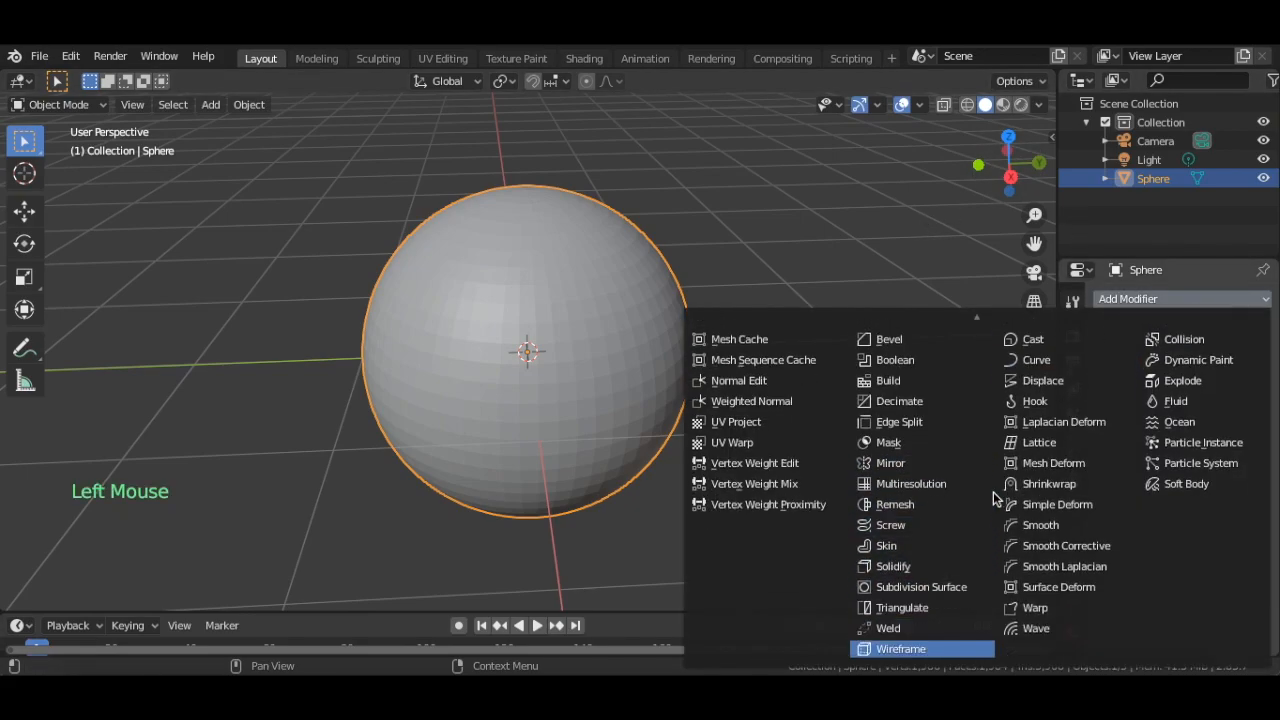
pyautogui.click(940, 645)
pyautogui.moveTo(753, 380); pyautogui.dragTo(751, 366, button='middle')
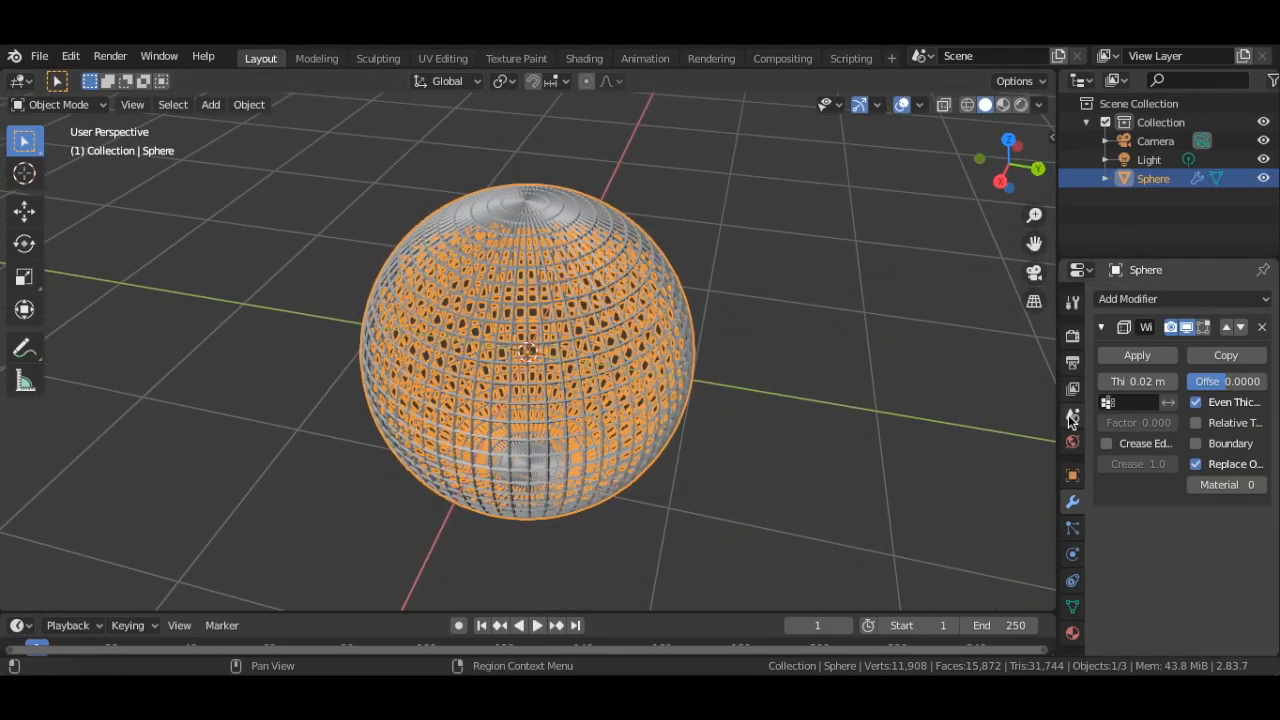
pyautogui.click(1197, 464)
pyautogui.moveTo(738, 348); pyautogui.dragTo(737, 350, button='middle')
# Set the Wireframe modifier's thickness to 0.01 m and its material offset to 1
pyautogui.click(1143, 380)
pyautogui.press('BackSpace')
pyautogui.press('BackSpace')
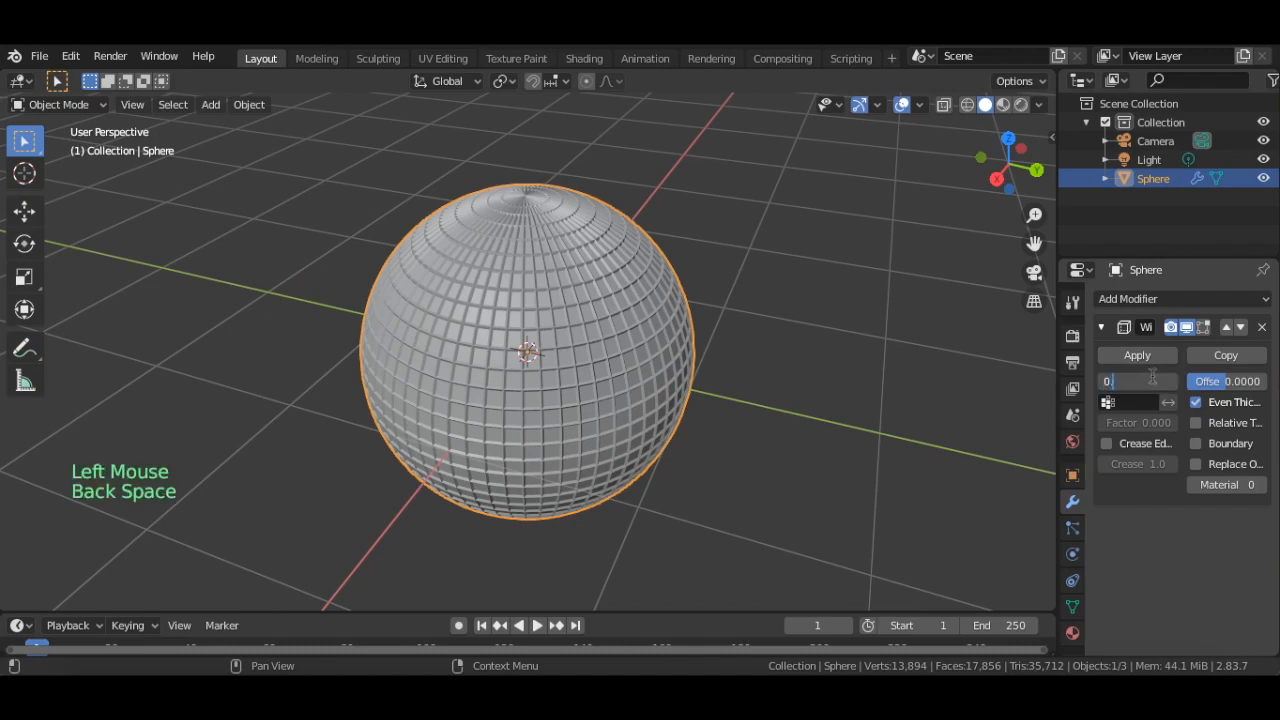
pyautogui.write('0.01')
pyautogui.press('Return')
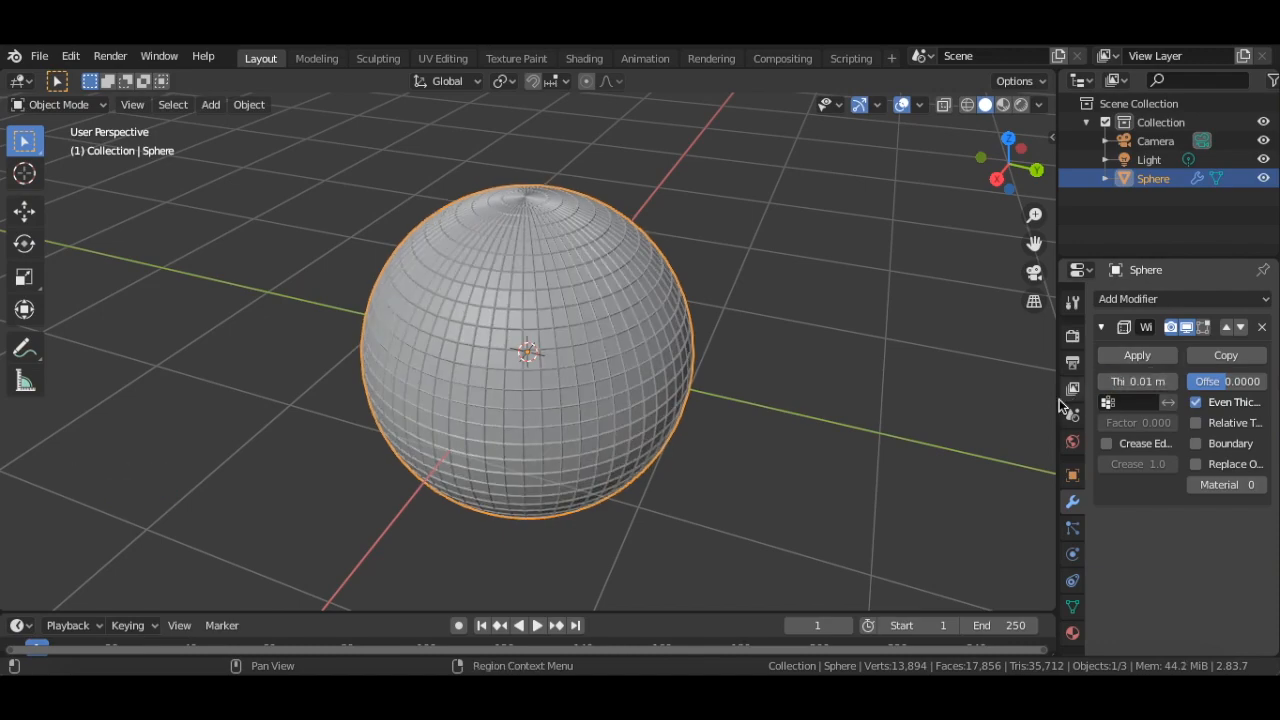
pyautogui.click(1200, 485)
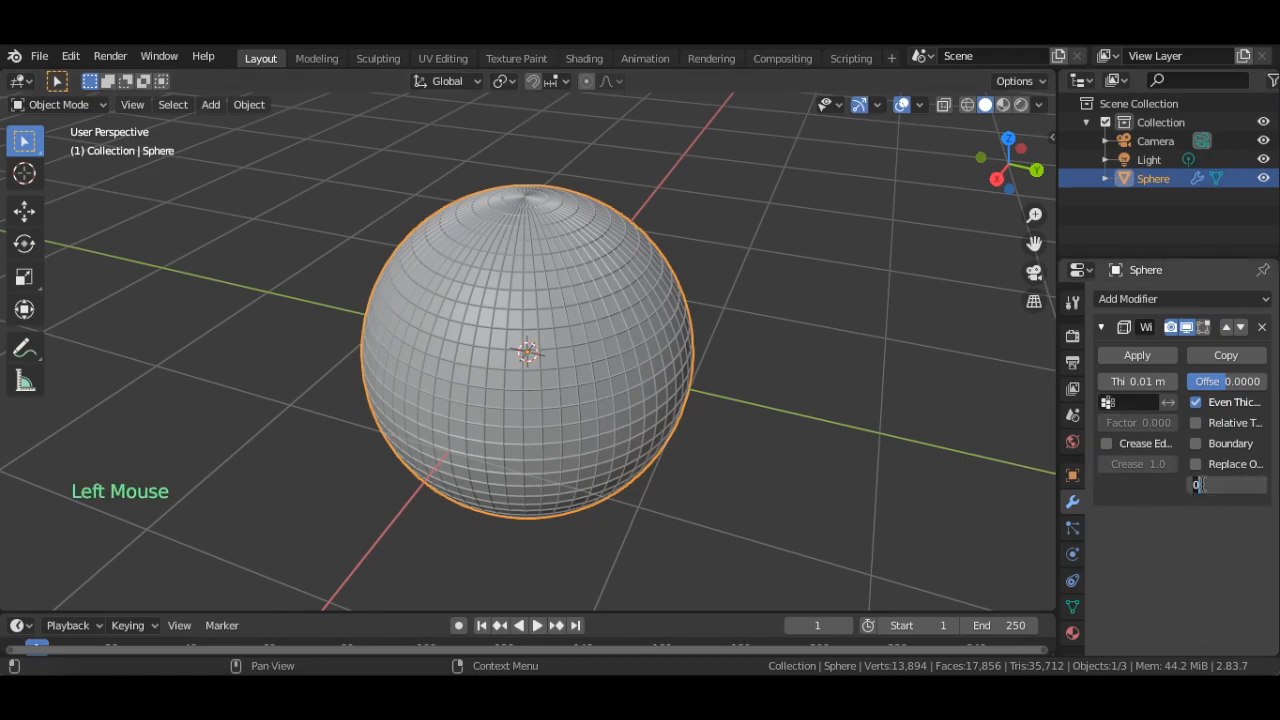
pyautogui.press('Return')
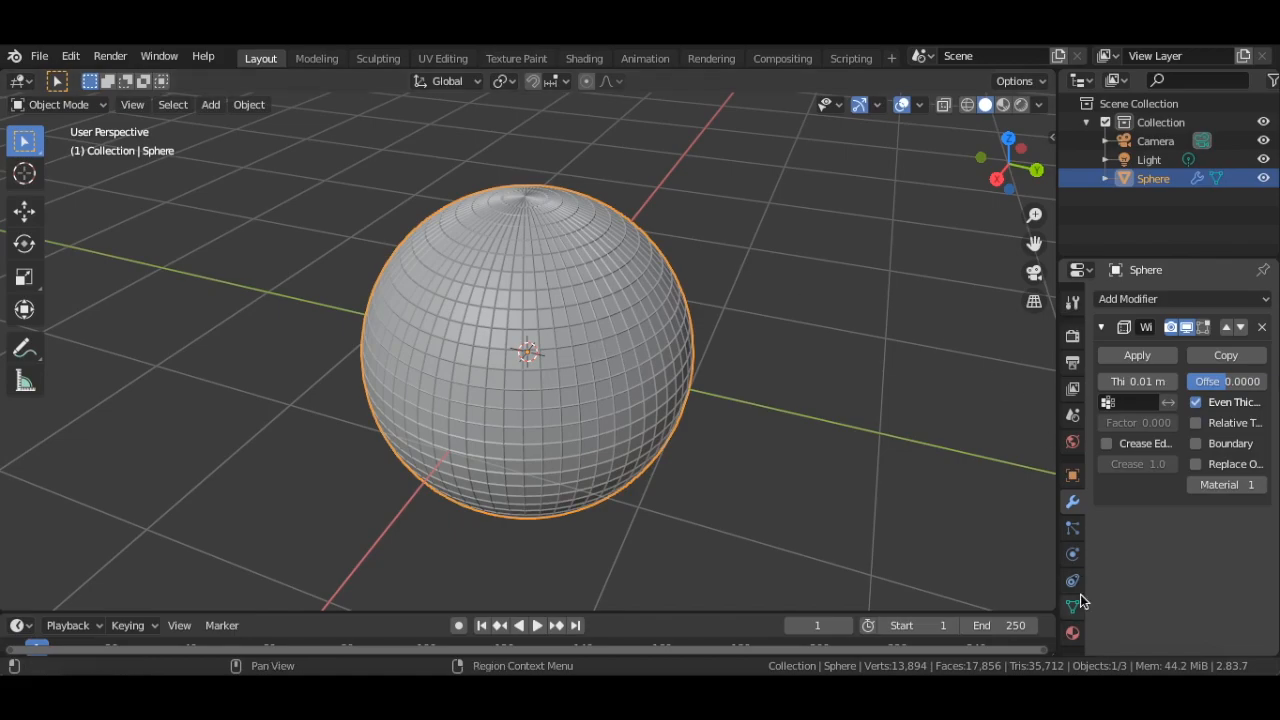
# Switch the viewport to Material Preview shading and create a new material for the sphere
pyautogui.click(746, 266)
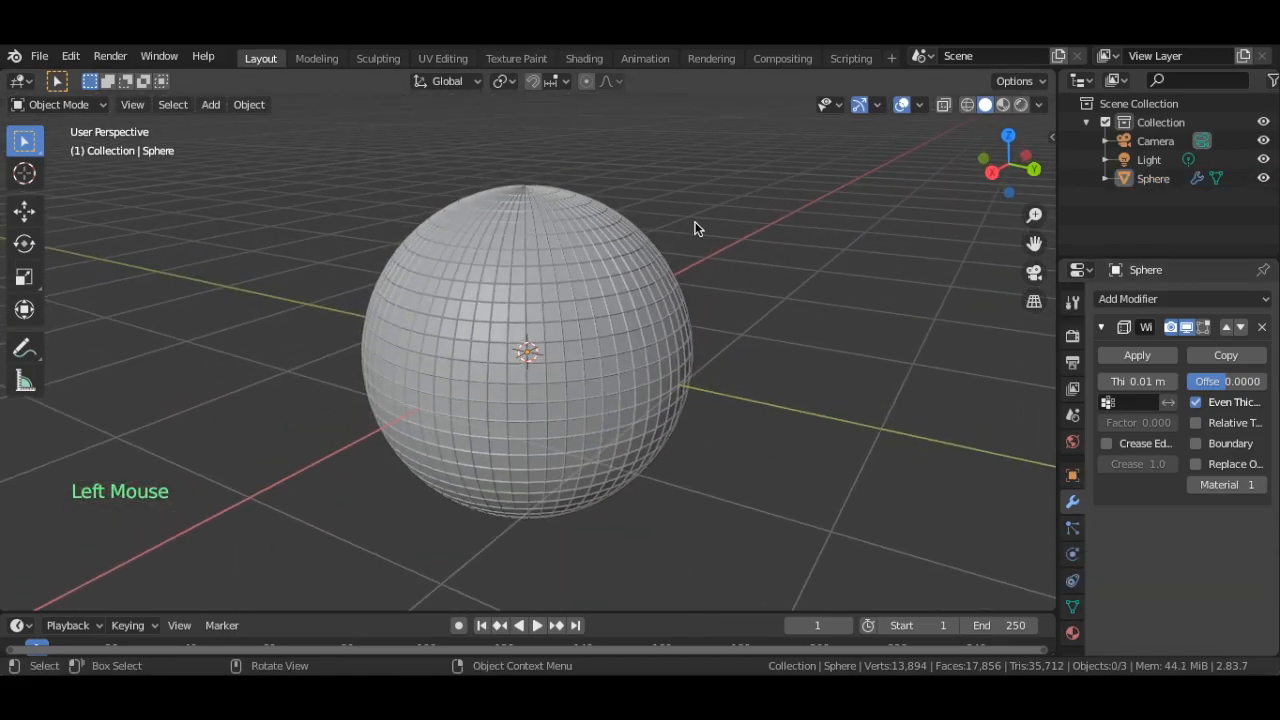
pyautogui.click(1001, 105)
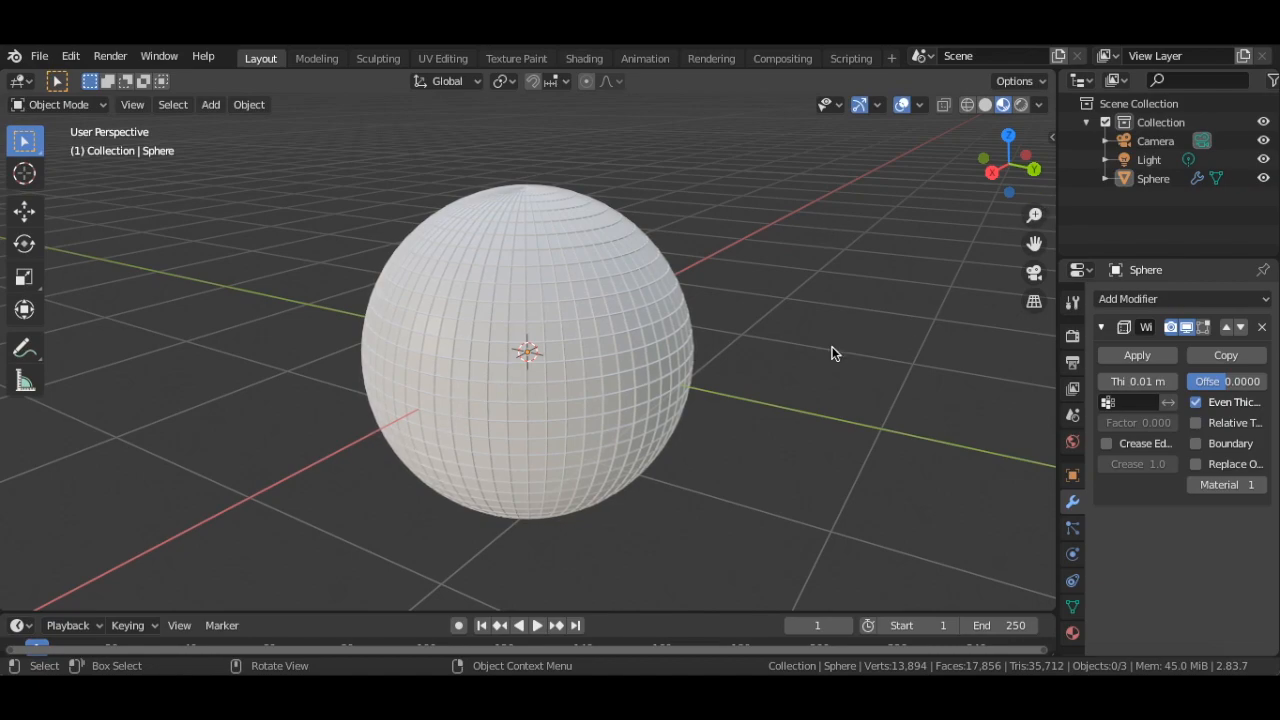
pyautogui.click(1073, 632)
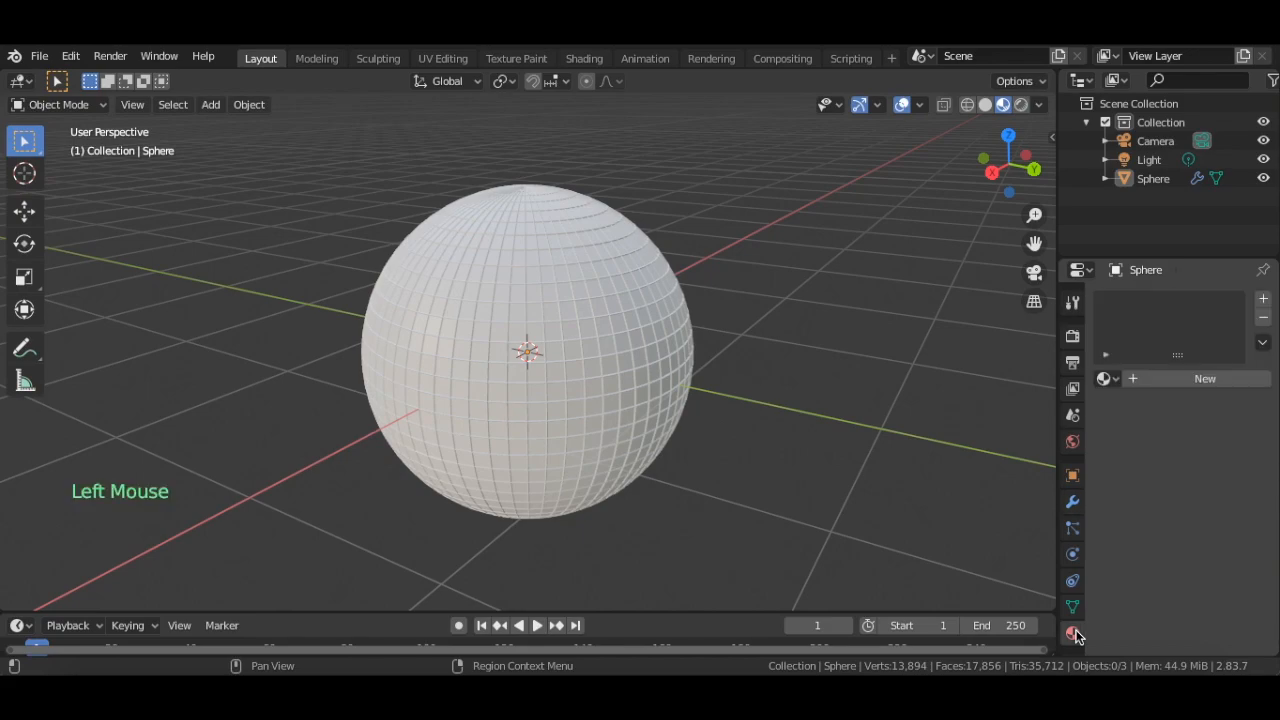
pyautogui.click(1166, 378)
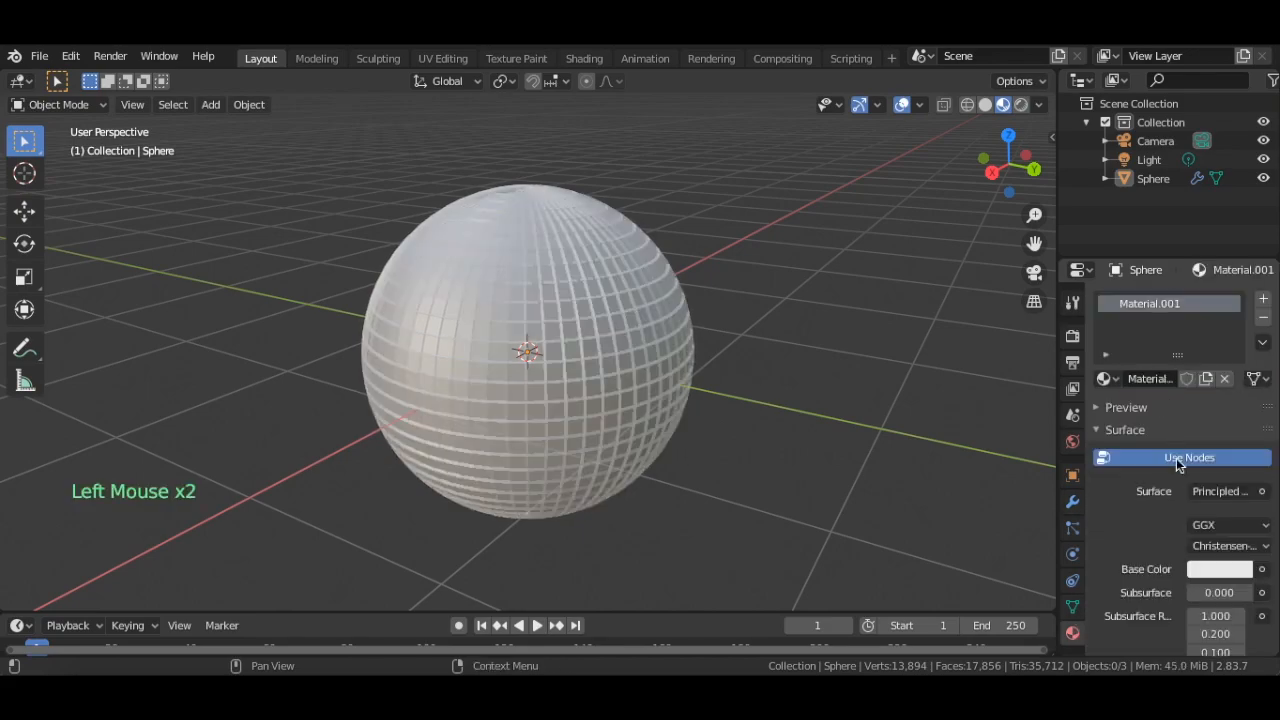
# Set the sphere material's Metallic to 1.000 and its Roughness to about 0.069
pyautogui.scroll(-3, 1184, 556)
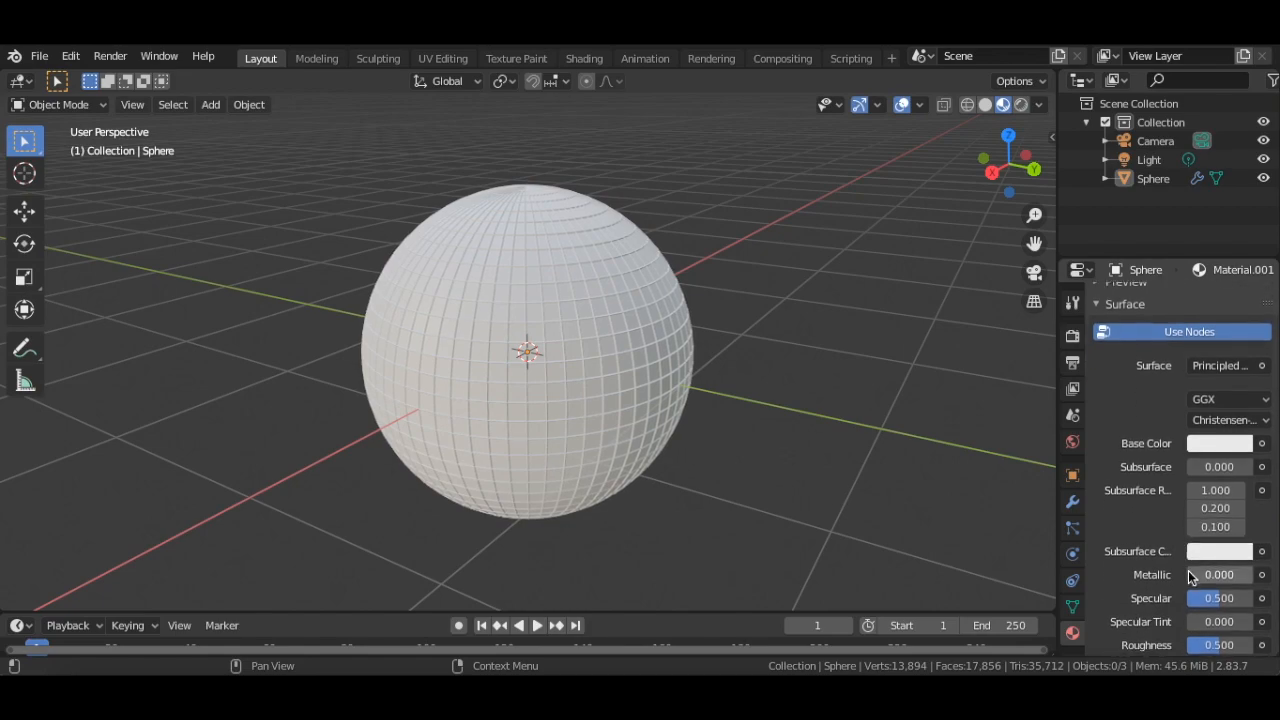
pyautogui.scroll(-2, 1180, 496)
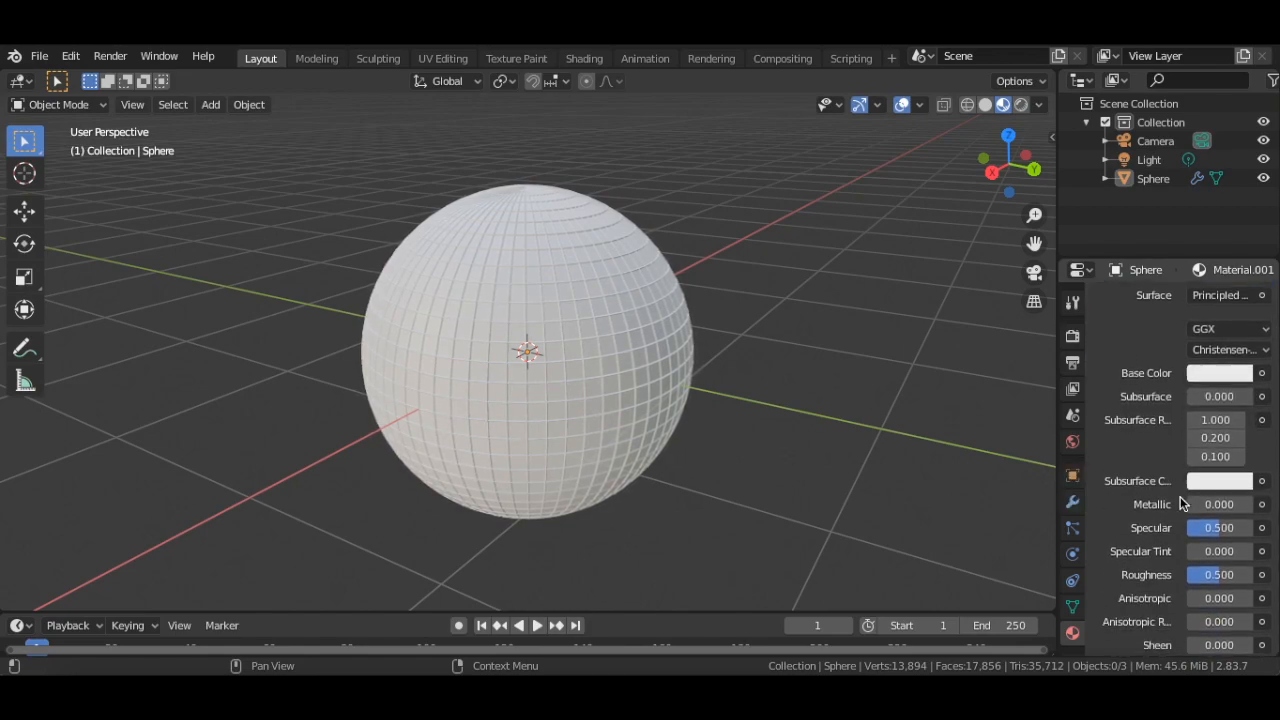
pyautogui.moveTo(1189, 480); pyautogui.dragTo(1258, 481)
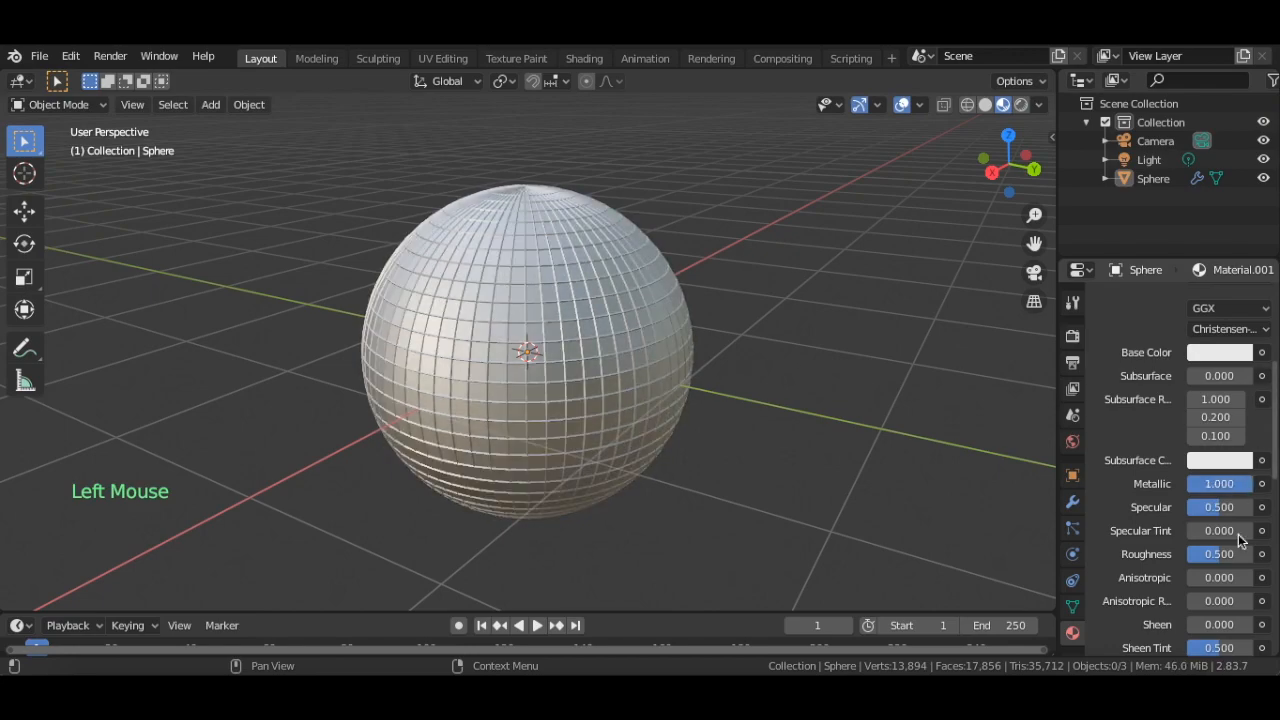
pyautogui.moveTo(1221, 554); pyautogui.dragTo(1188, 554)
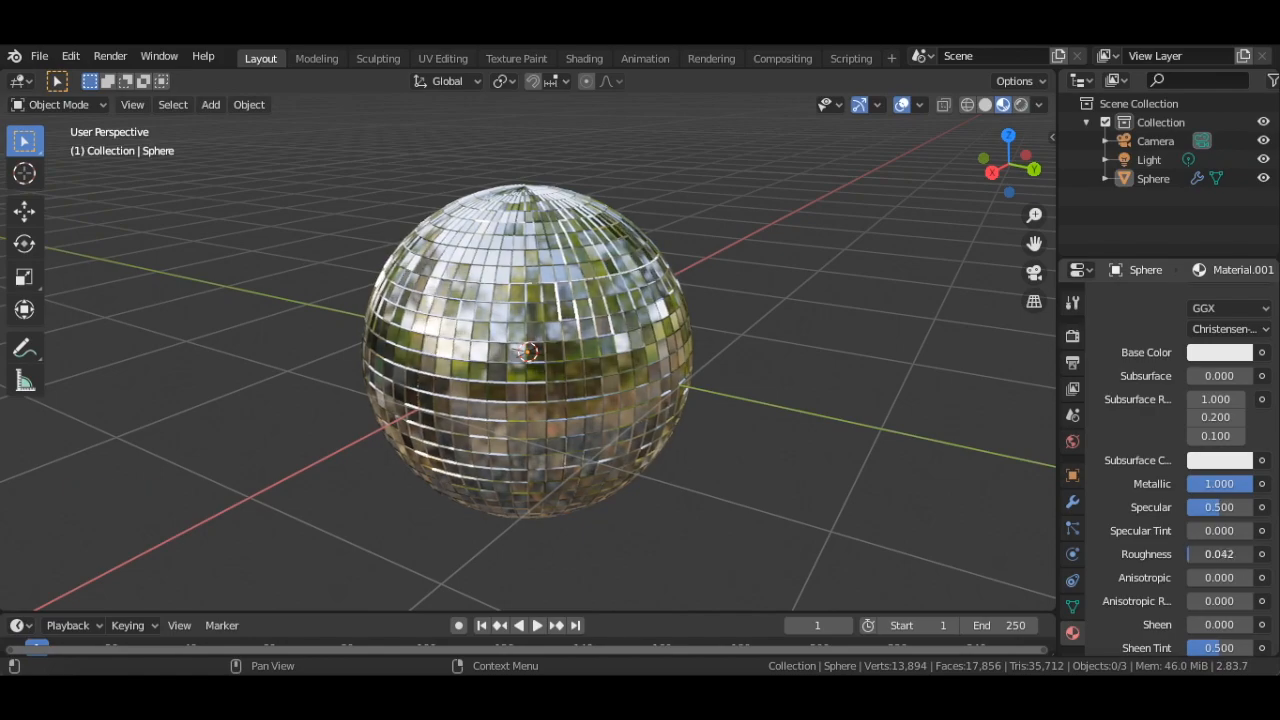
pyautogui.moveTo(1188, 554); pyautogui.dragTo(1192, 554)
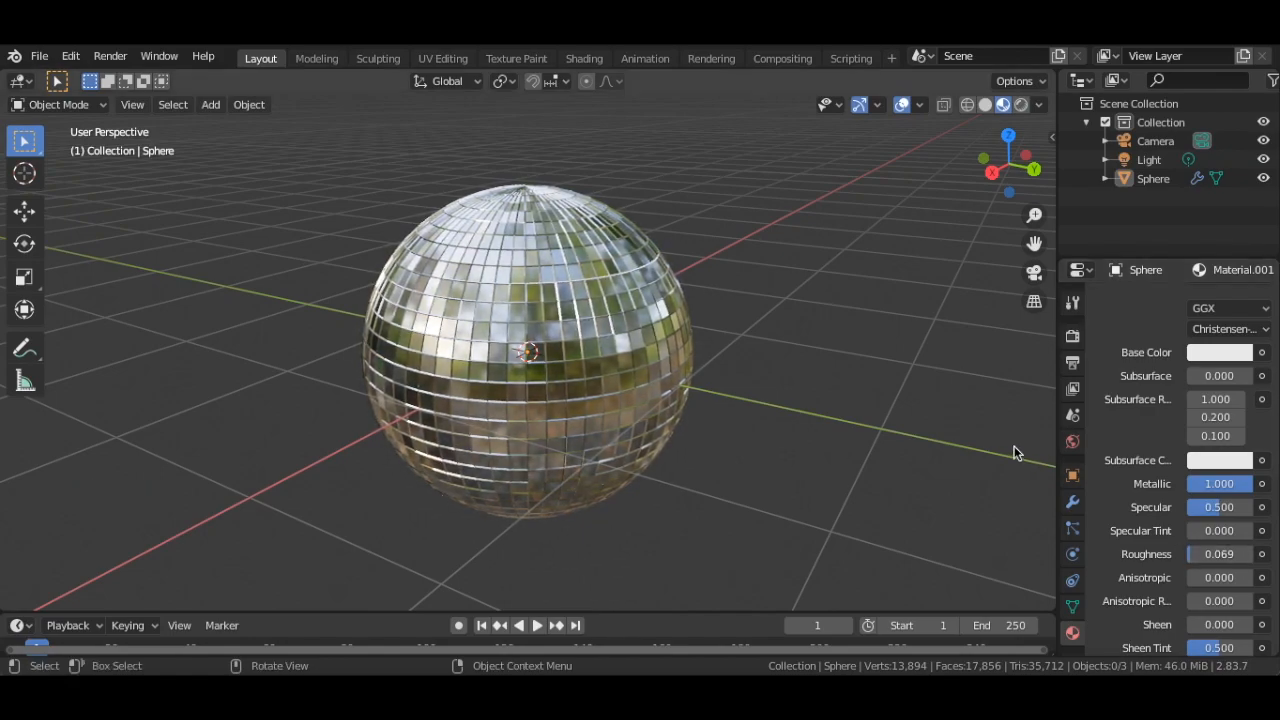
pyautogui.click(843, 342)
pyautogui.moveTo(828, 243); pyautogui.dragTo(827, 250, button='middle')
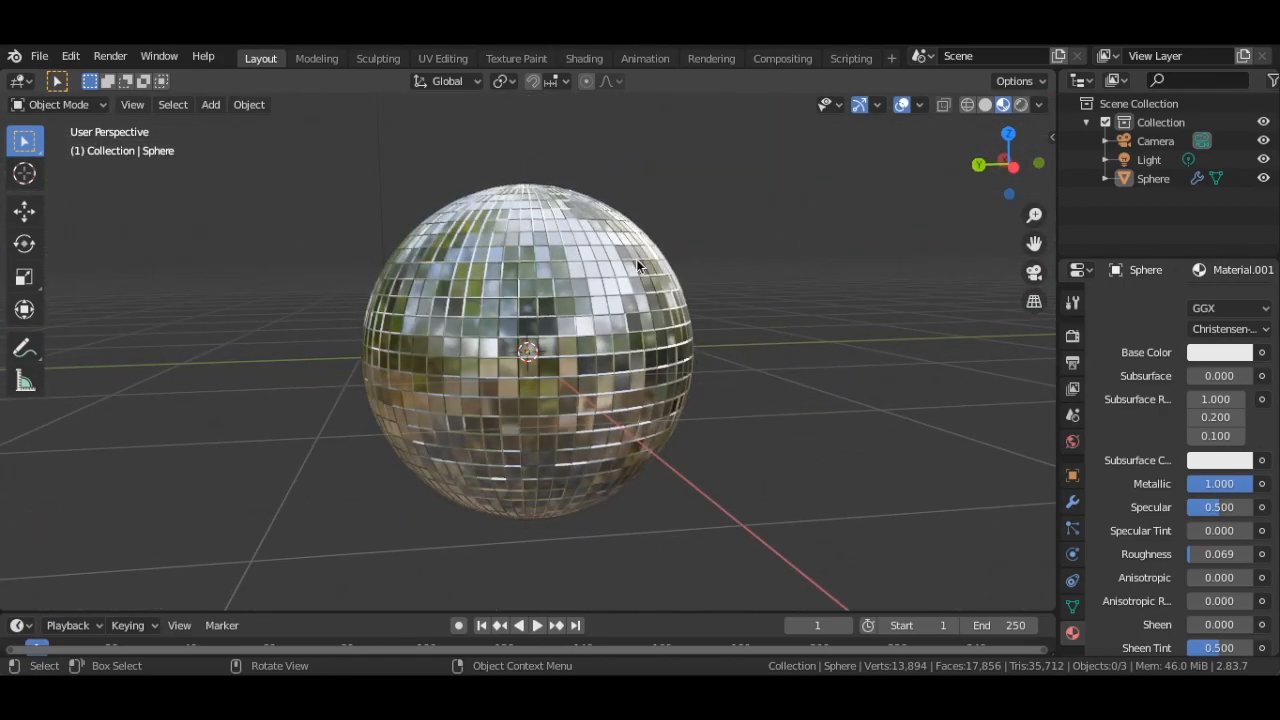
# Add a second material slot to the sphere and create a new material in it
pyautogui.scroll(2, 1275, 458)
pyautogui.scroll(3, 1230, 420)
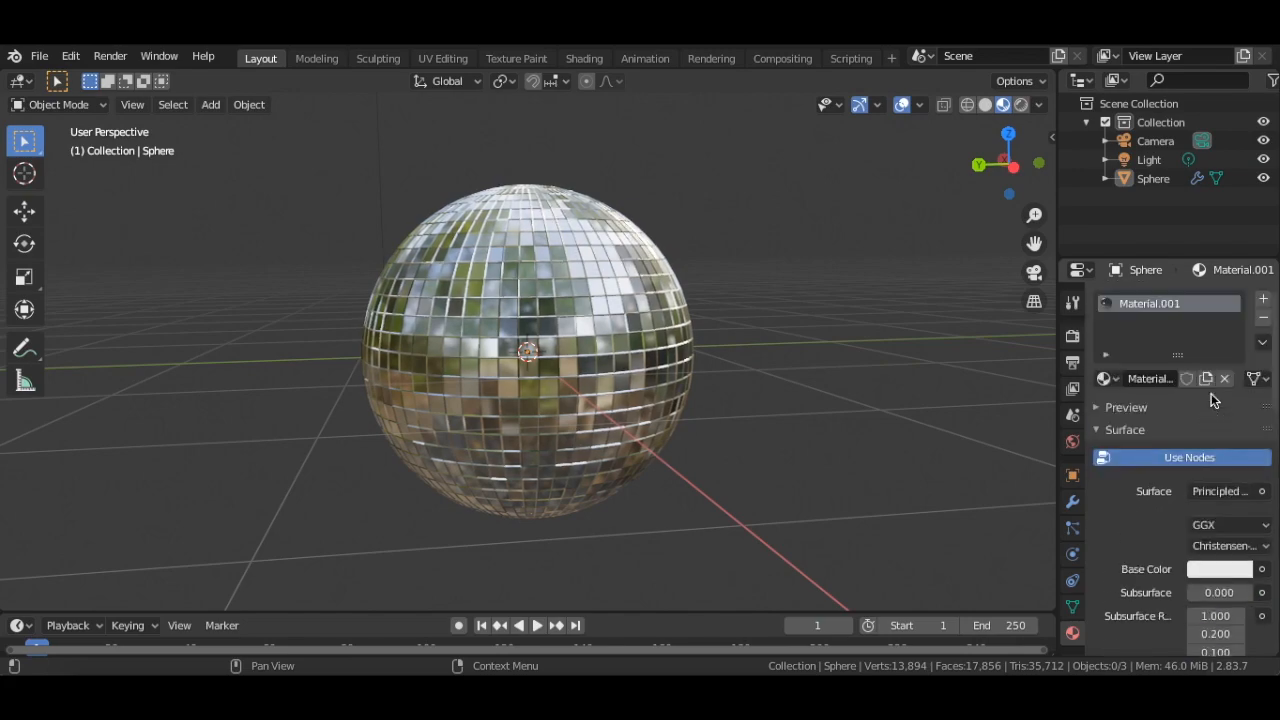
pyautogui.click(1264, 302)
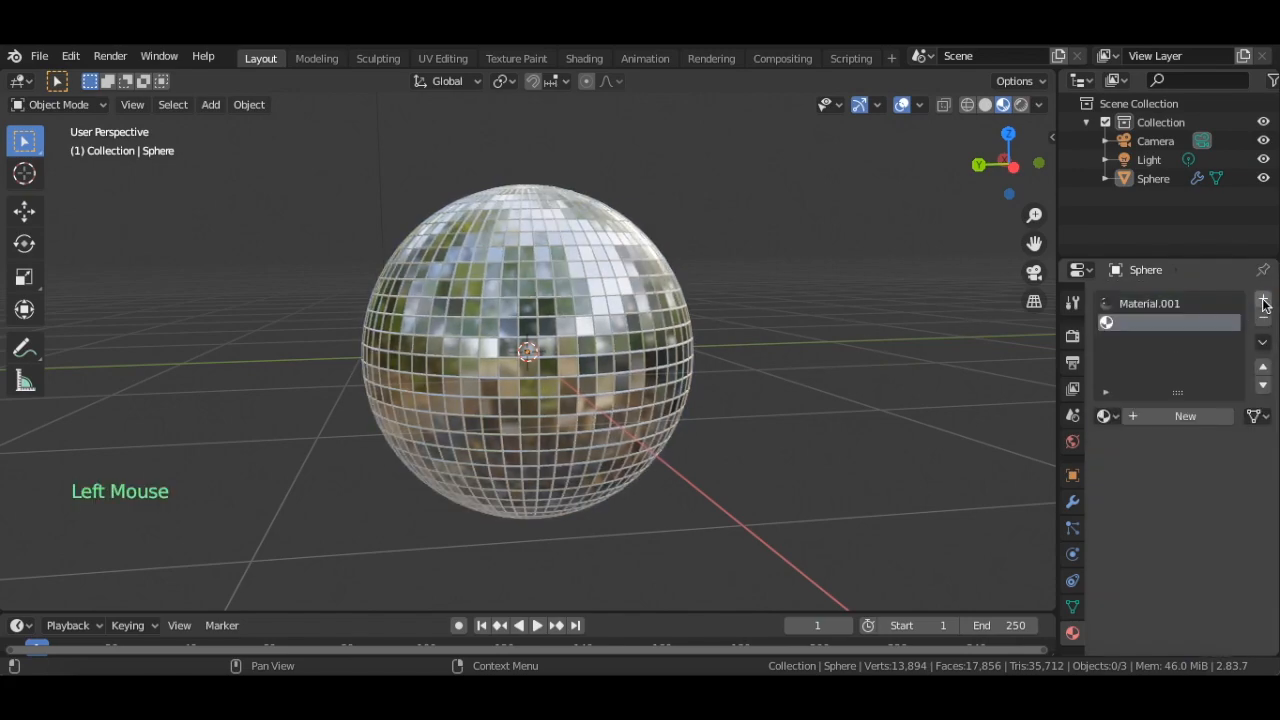
pyautogui.click(1179, 412)
# Set the second material's Base Color to black for the wireframe lines between the mirror tiles
pyautogui.scroll(-4, 1170, 481)
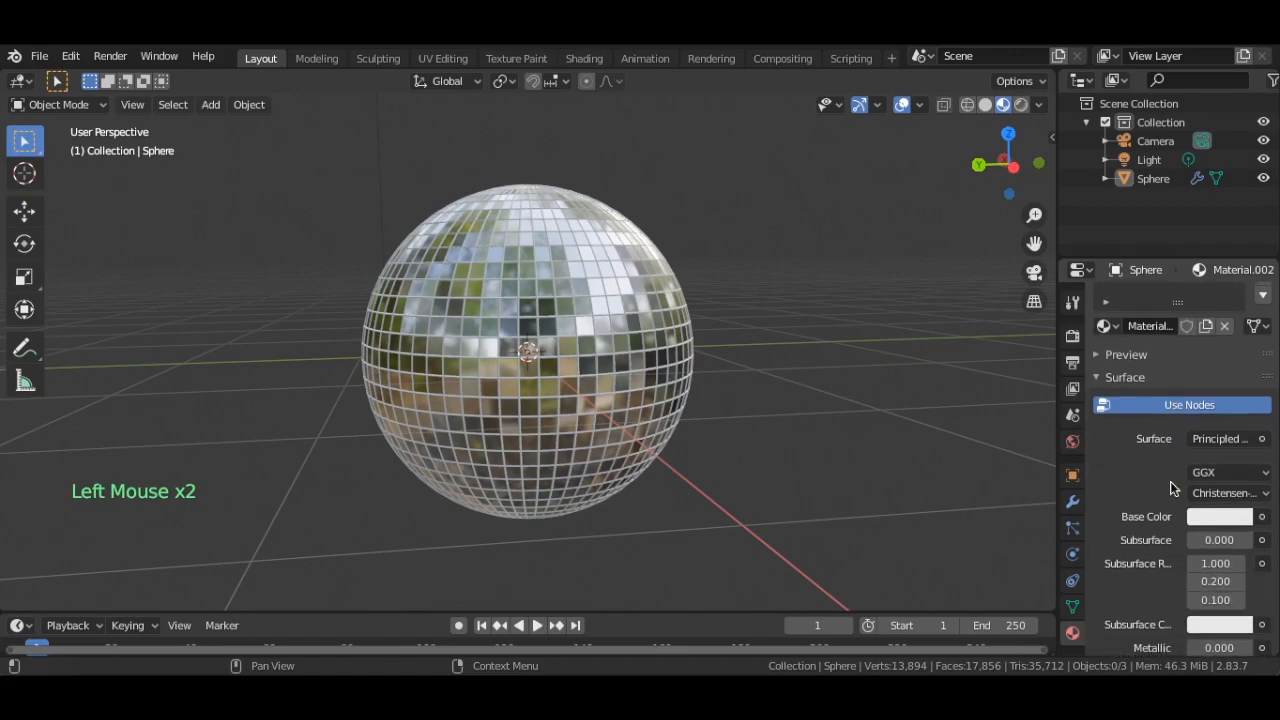
pyautogui.click(1192, 517)
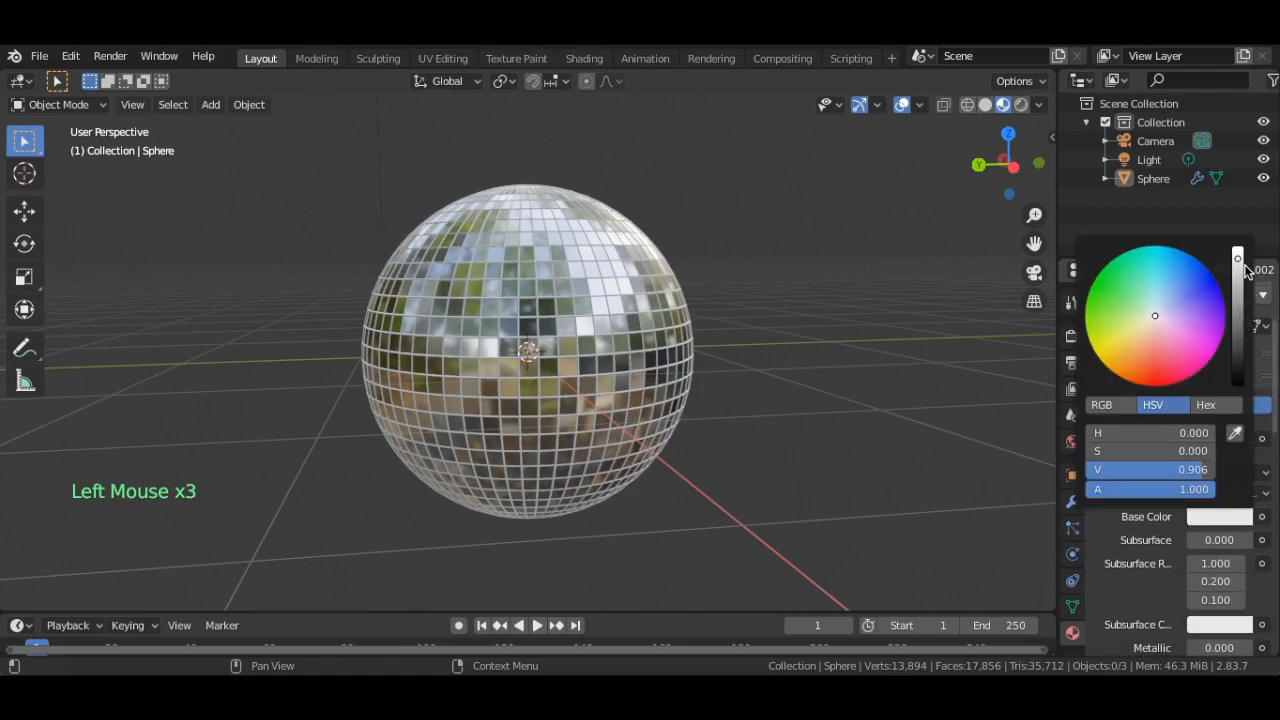
pyautogui.moveTo(1242, 268); pyautogui.dragTo(1240, 390)
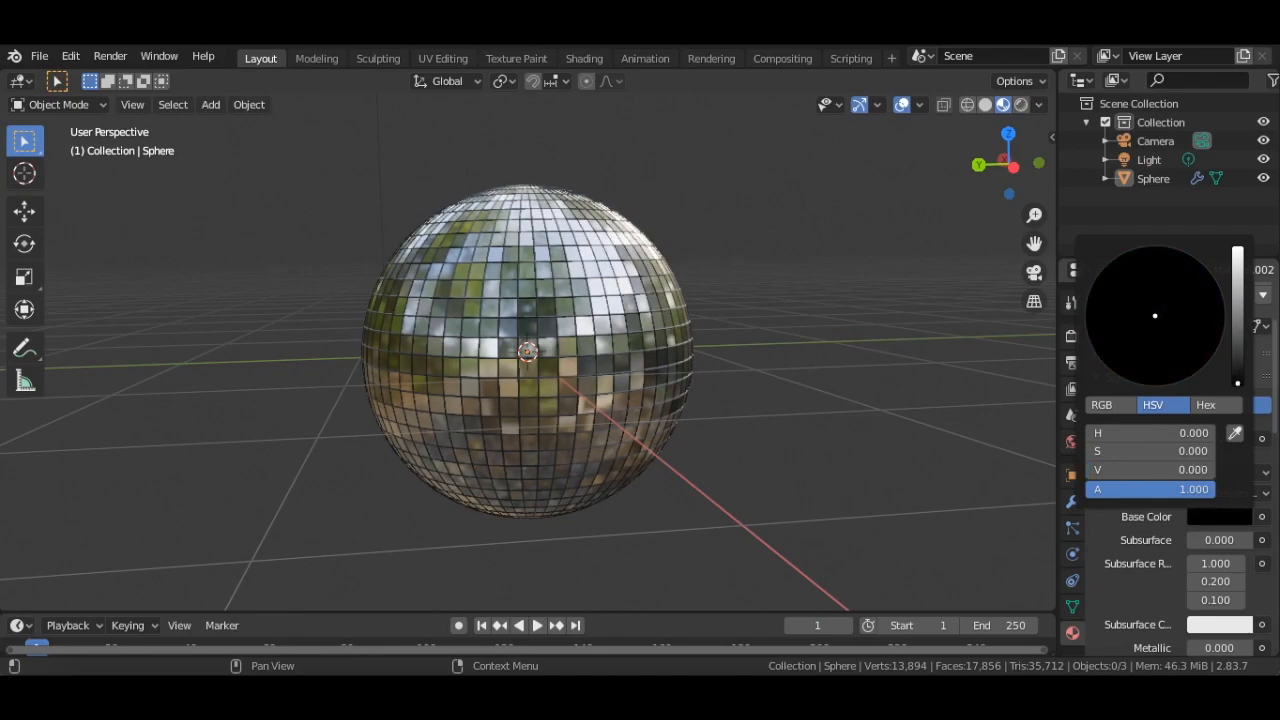
pyautogui.click(823, 334)
pyautogui.moveTo(836, 271); pyautogui.dragTo(836, 271, button='middle')
pyautogui.moveTo(748, 232); pyautogui.dragTo(748, 232, button='middle')
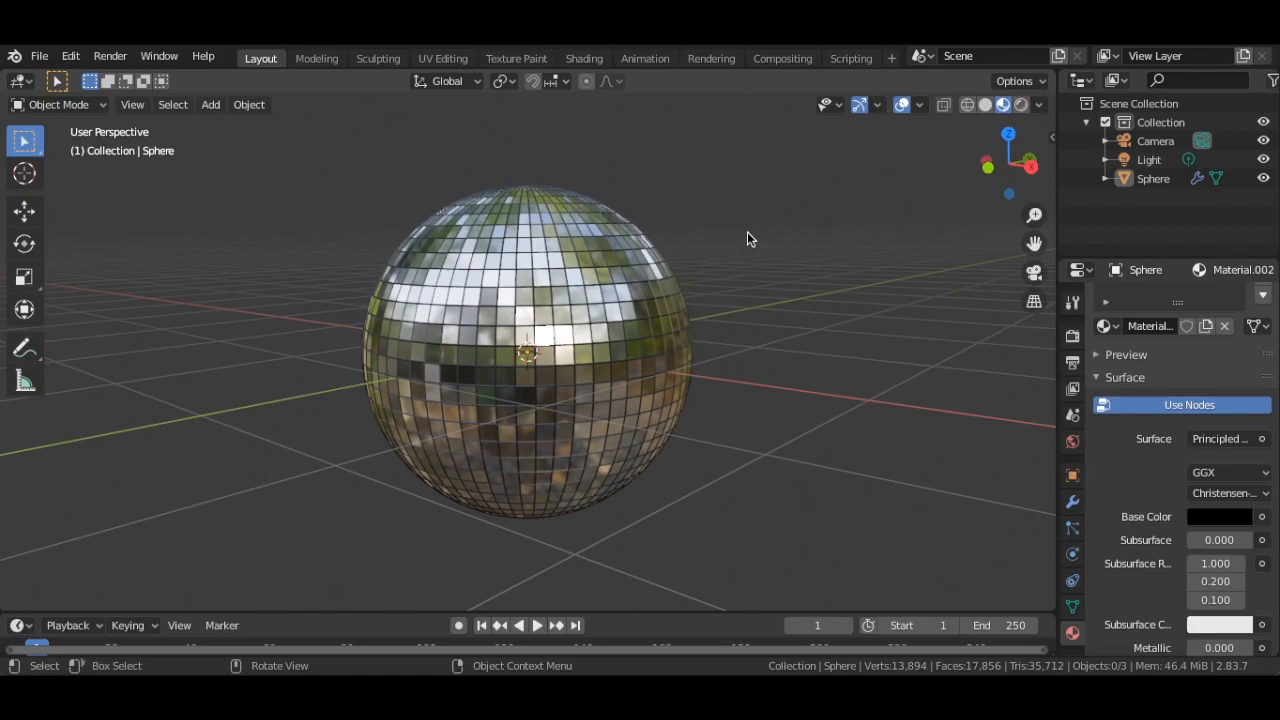
# Switch the viewport to Rendered shading to preview the ball under the scene lighting
pyautogui.moveTo(623, 269); pyautogui.dragTo(623, 269, button='middle')
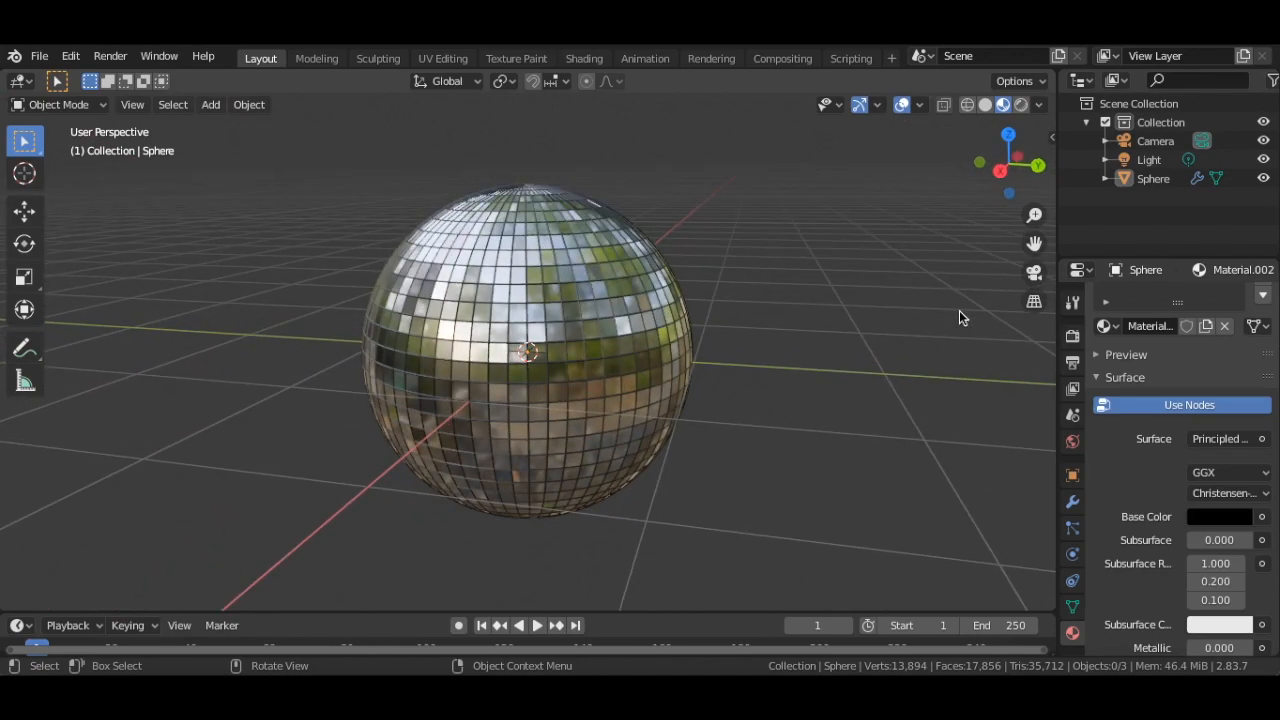
pyautogui.click(1021, 108)
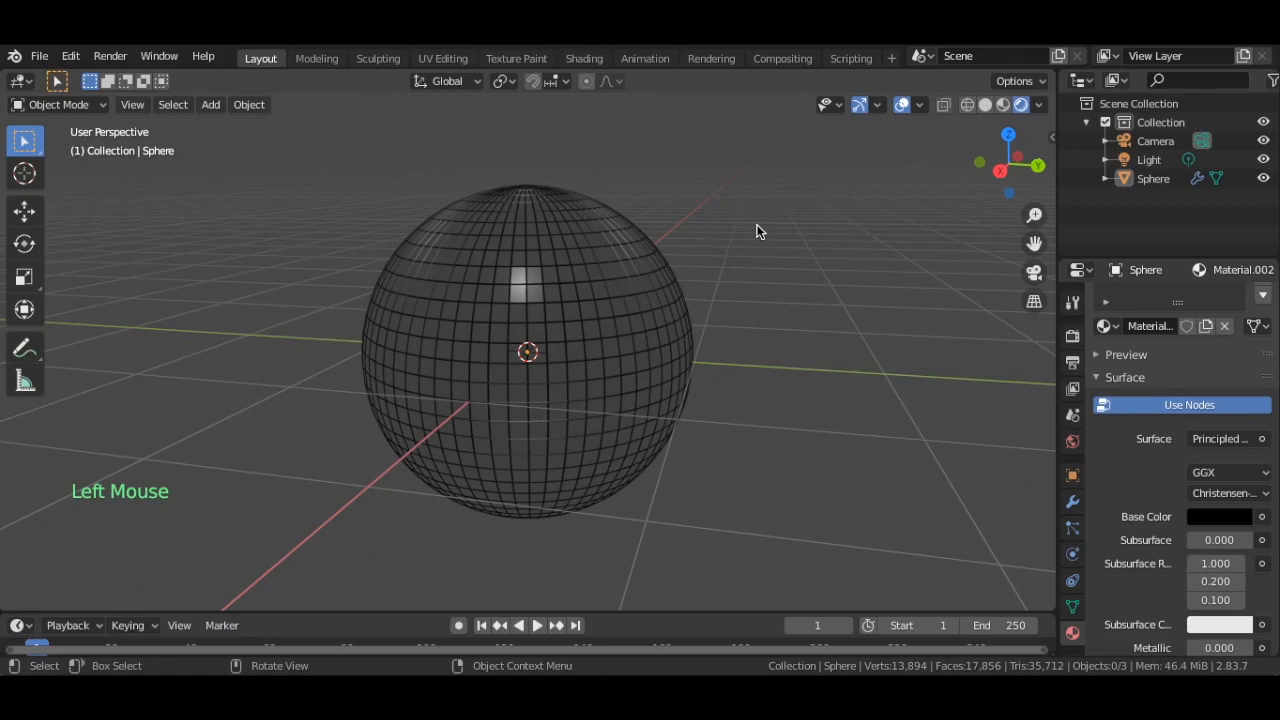
pyautogui.moveTo(756, 231); pyautogui.dragTo(756, 231, button='middle')
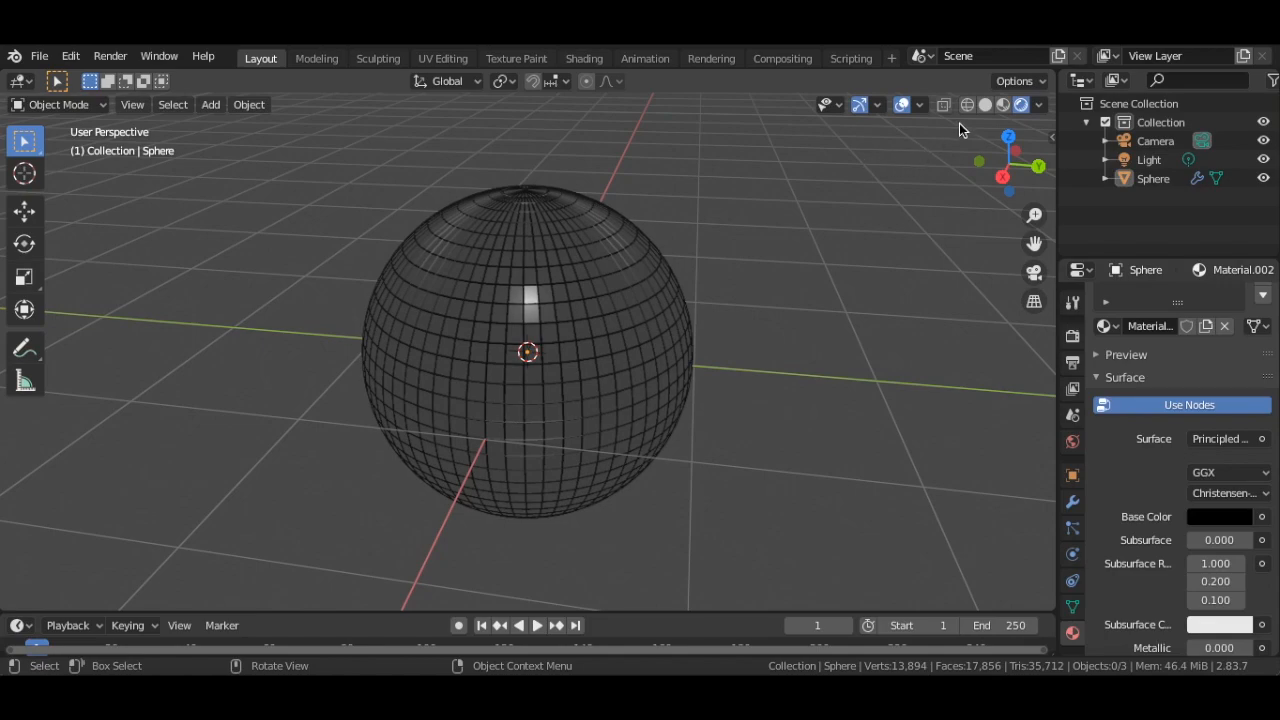
# Examine the rendered sphere from several angles and distances, together with the light and camera around it
pyautogui.moveTo(598, 302); pyautogui.dragTo(531, 304, button='middle')
pyautogui.scroll(-2, 531, 304)
pyautogui.scroll(-3, 531, 304)
pyautogui.click(531, 304)
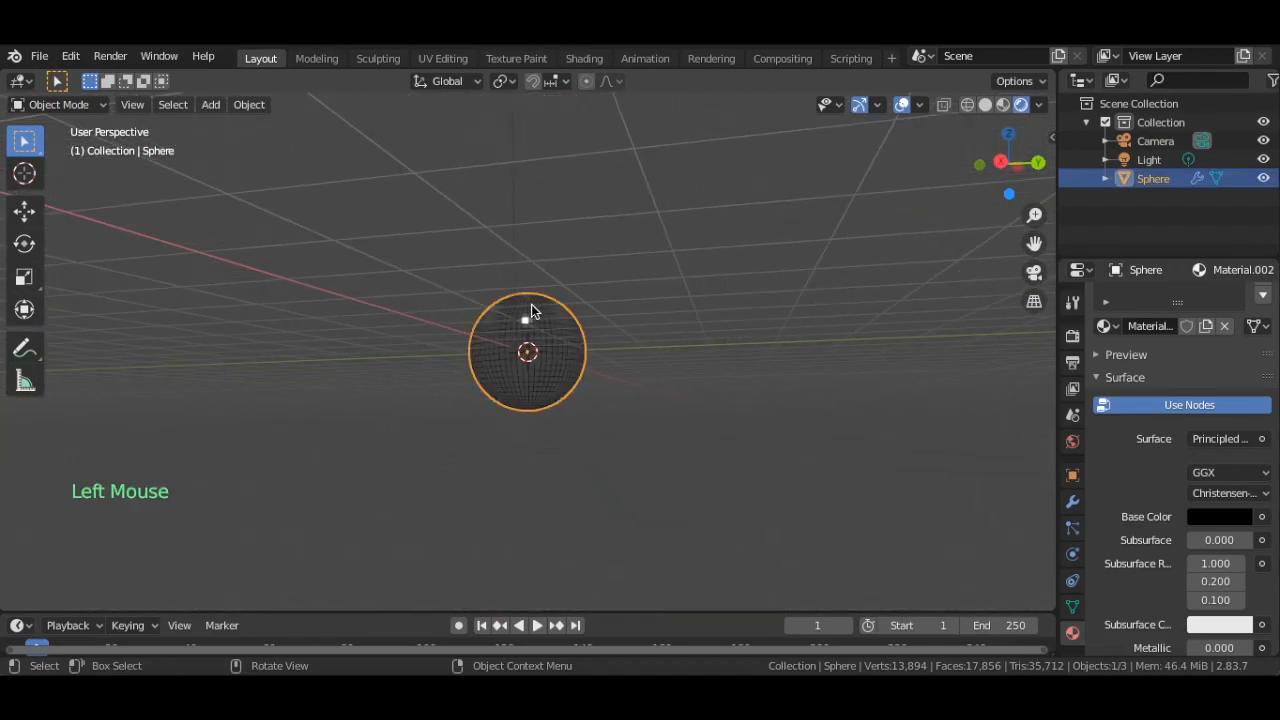
pyautogui.click(534, 304)
pyautogui.click(604, 258)
pyautogui.scroll(-5, 604, 258)
pyautogui.moveTo(604, 258); pyautogui.dragTo(596, 258, button='middle')
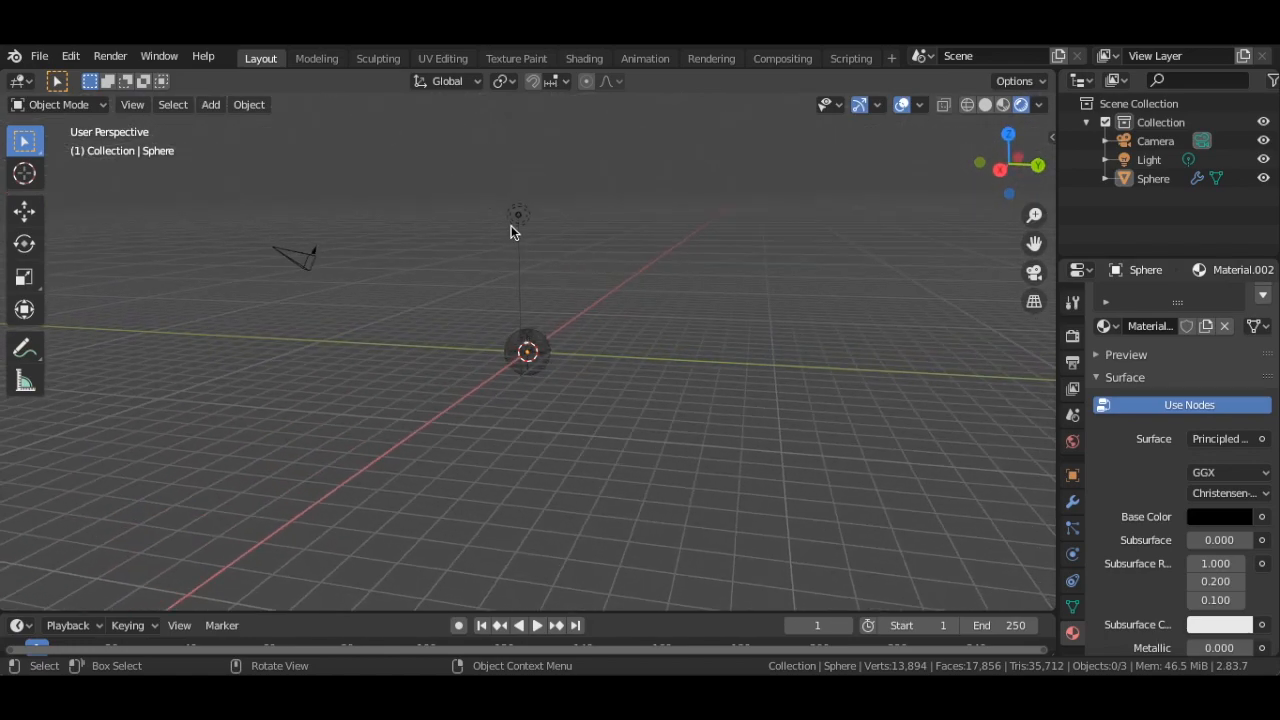
pyautogui.scroll(10, 511, 225)
pyautogui.scroll(-1, 522, 218)
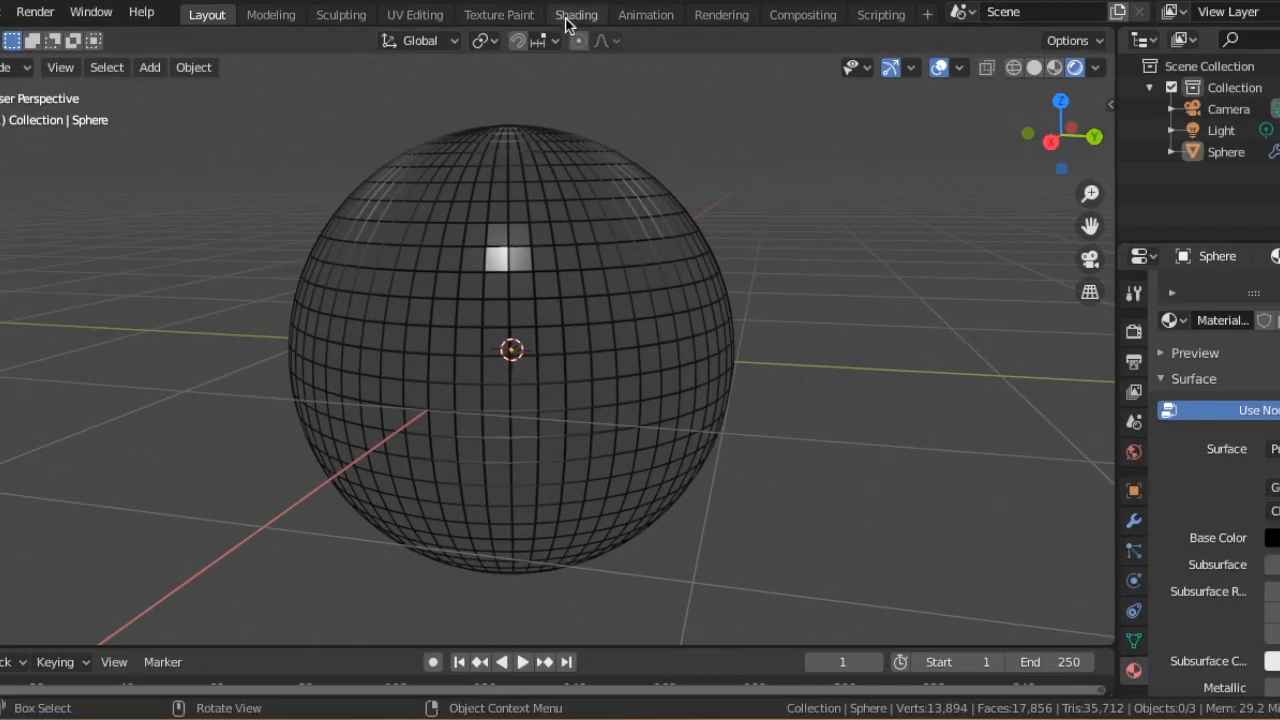
# Open the Shading workspace and set its node editor to show the World shader
pyautogui.click(566, 16)
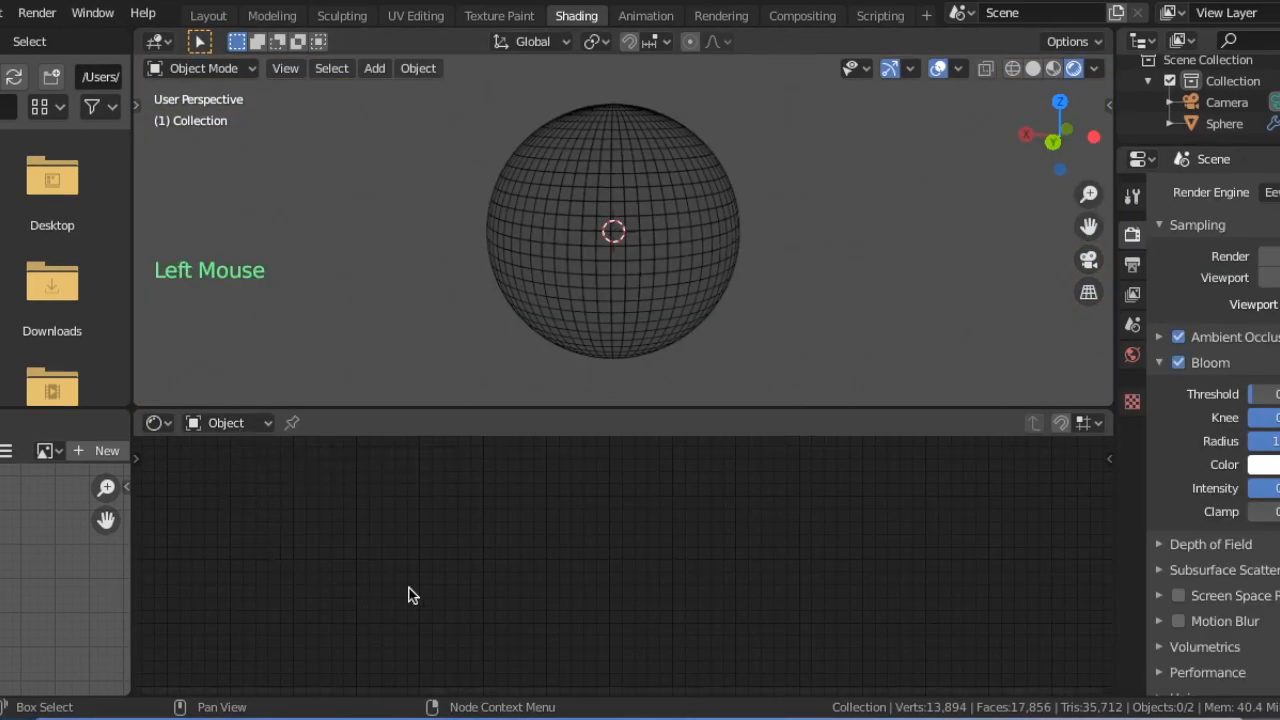
pyautogui.click(228, 423)
pyautogui.click(229, 474)
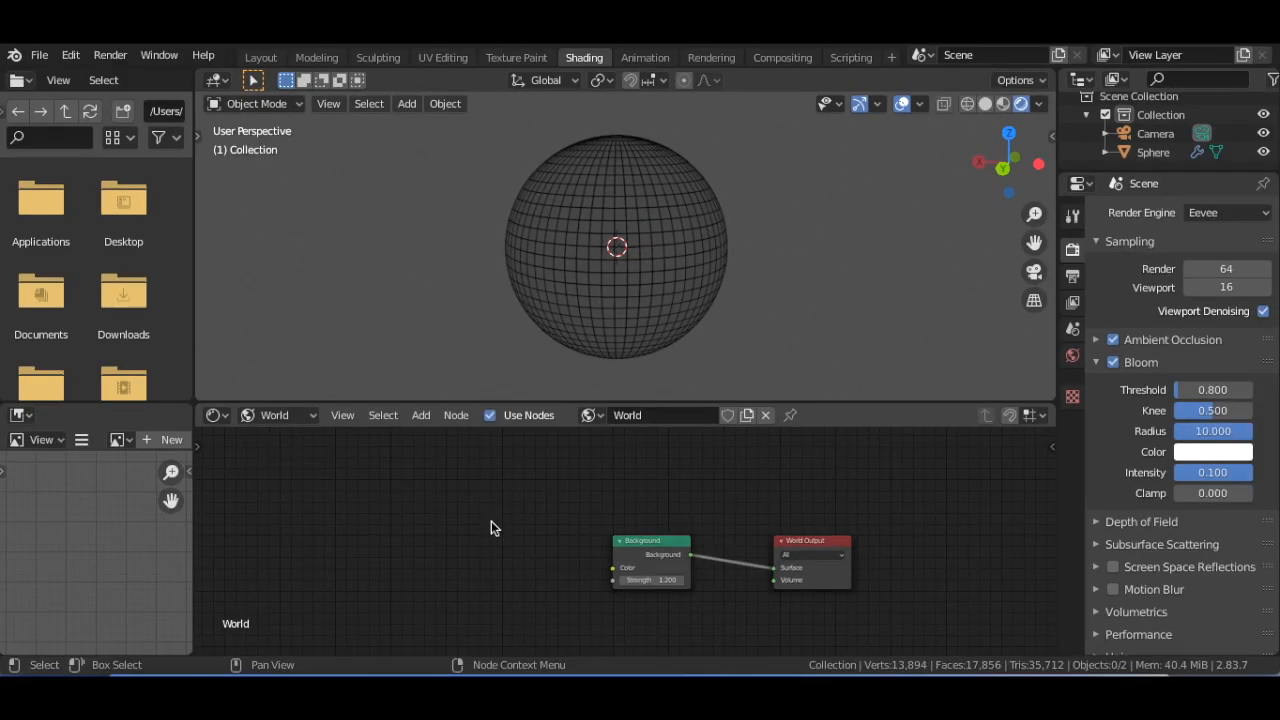
# Add an Environment Texture node to the World shader and place it just before the Background node
pyautogui.hotkey('shift', 'a')
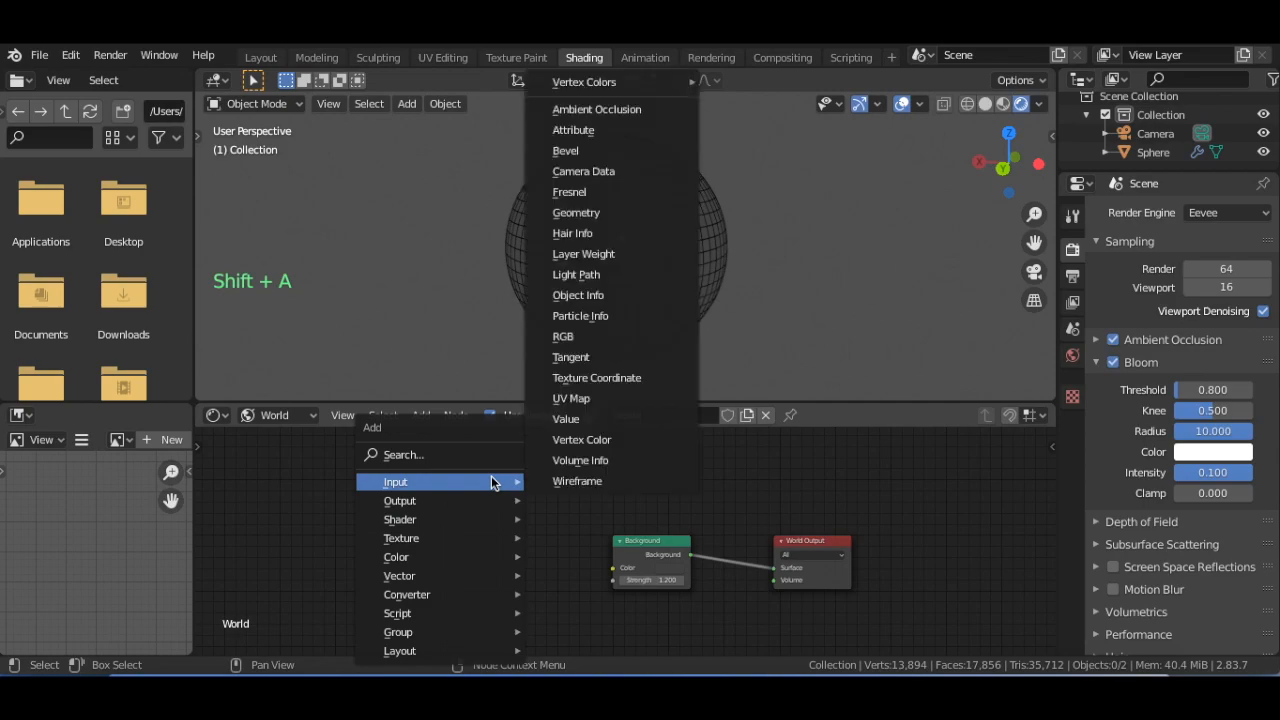
pyautogui.moveTo(484, 542)
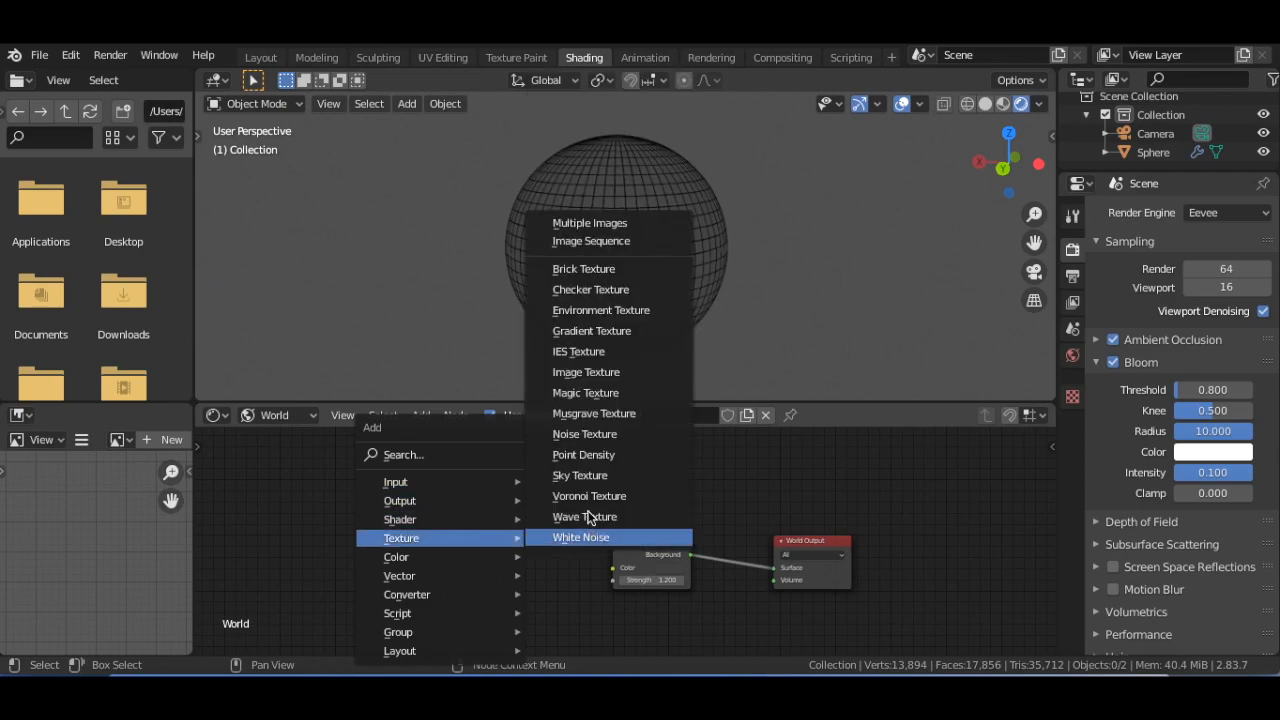
pyautogui.click(598, 312)
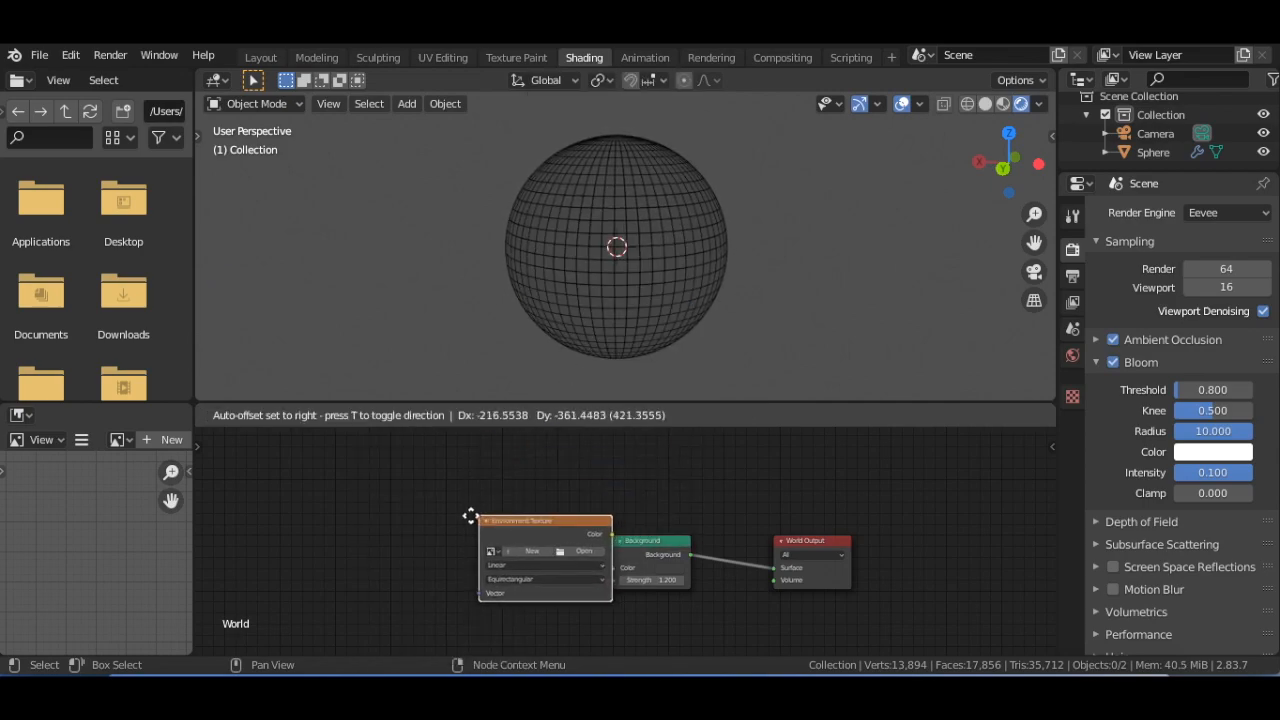
pyautogui.click(420, 537)
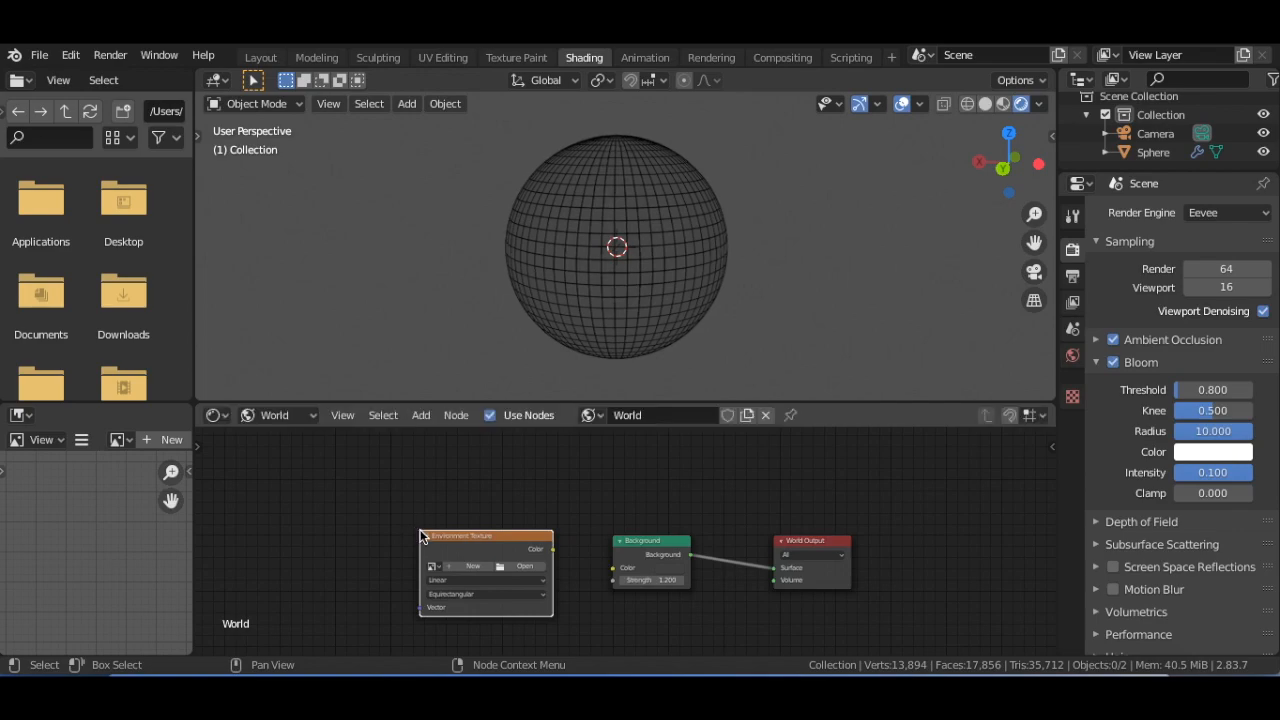
# Link the Environment Texture's Color output to the Background's Color input and load disco.jpeg as its image
pyautogui.click(552, 550)
pyautogui.moveTo(552, 550); pyautogui.dragTo(613, 569)
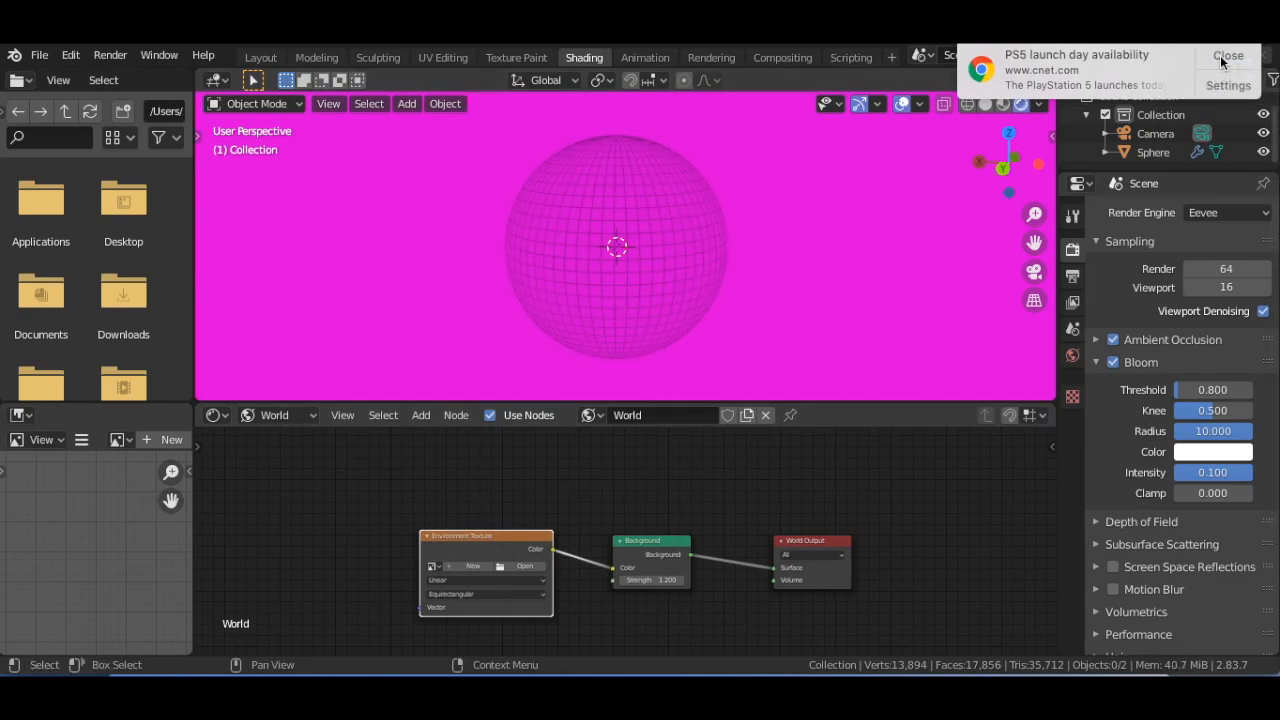
pyautogui.click(1222, 58)
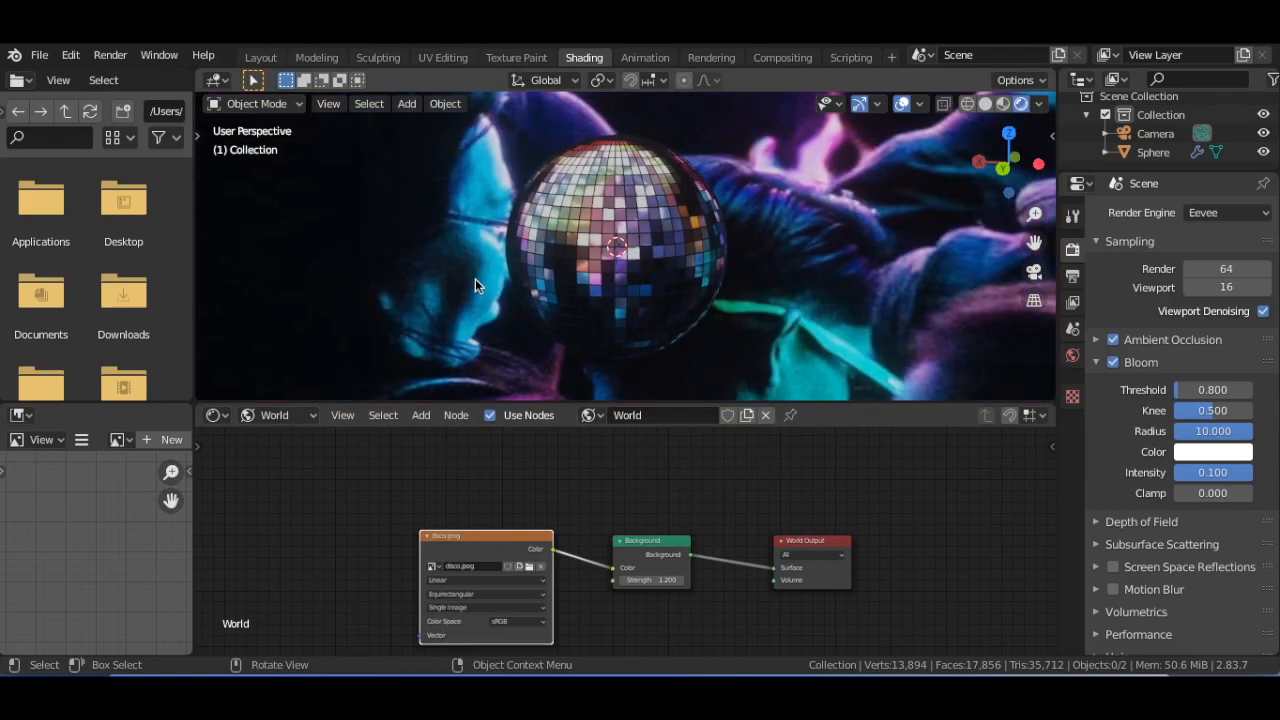
# Examine from all around how the environment image reflects in the disco ball's tiles
pyautogui.scroll(-10, 475, 285)
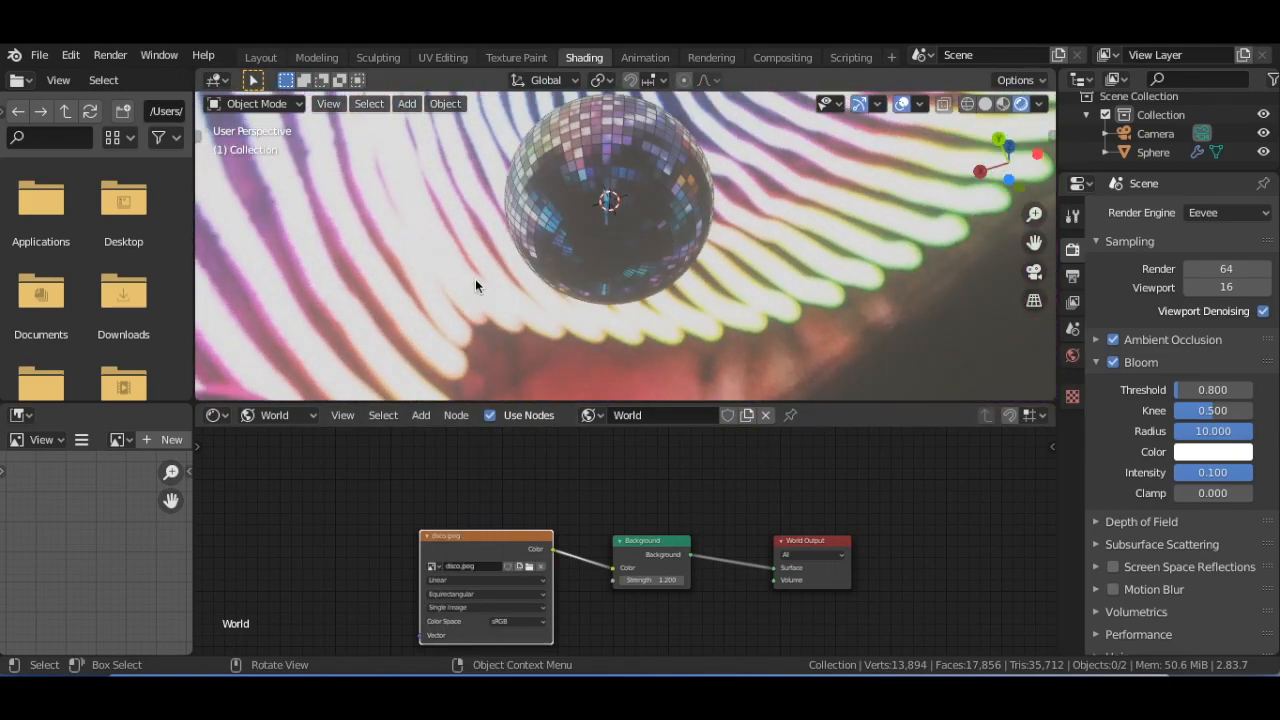
pyautogui.scroll(10, 475, 286)
pyautogui.hscroll(-8, 475, 286)
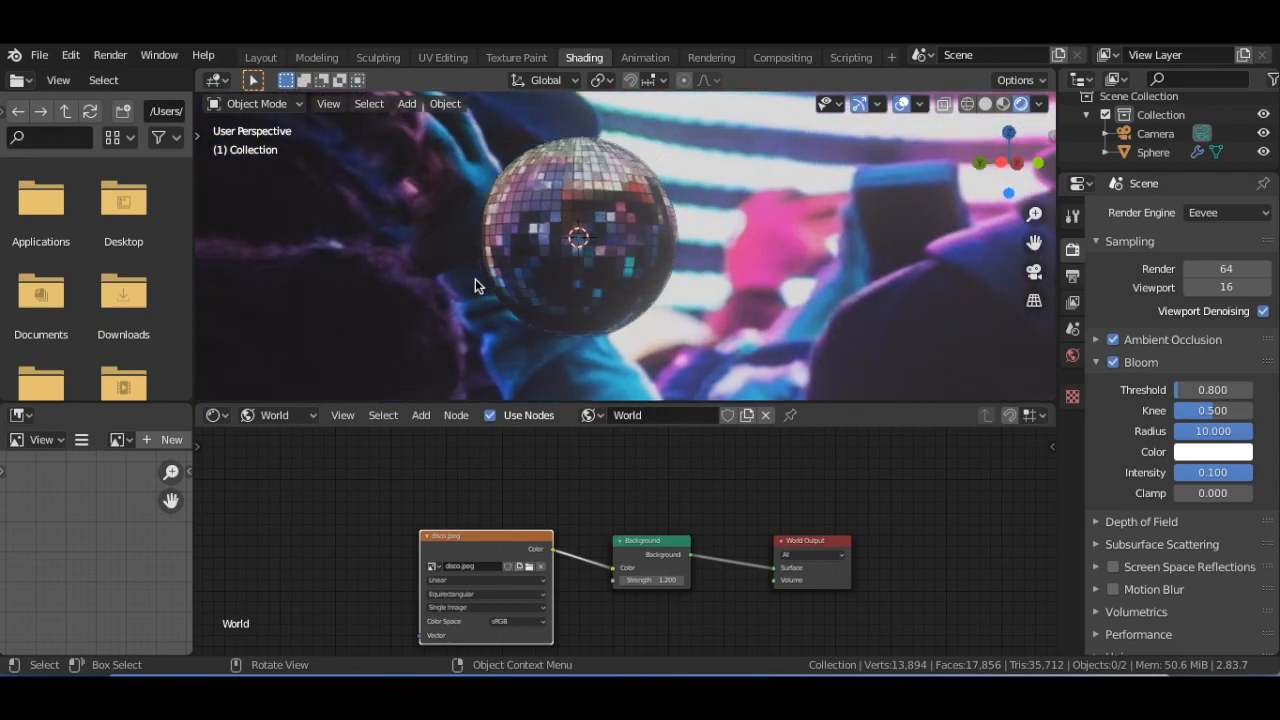
pyautogui.hscroll(10, 475, 286)
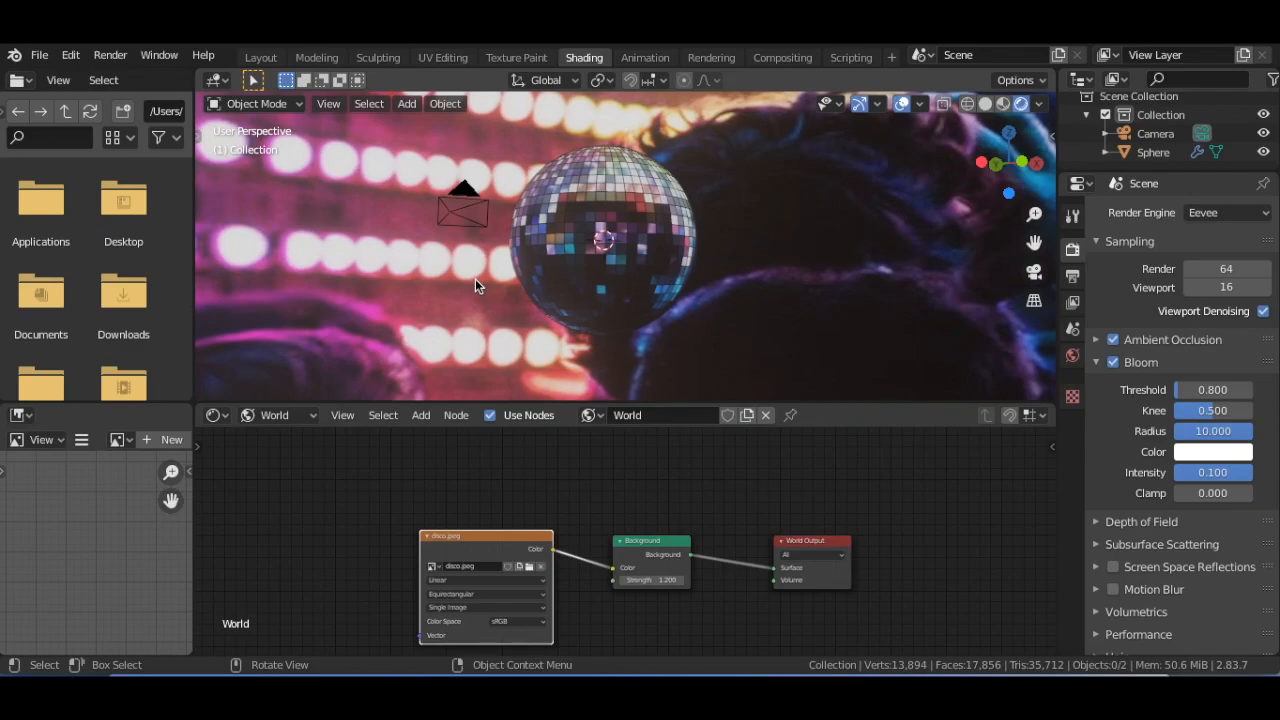
pyautogui.hscroll(10, 469, 285)
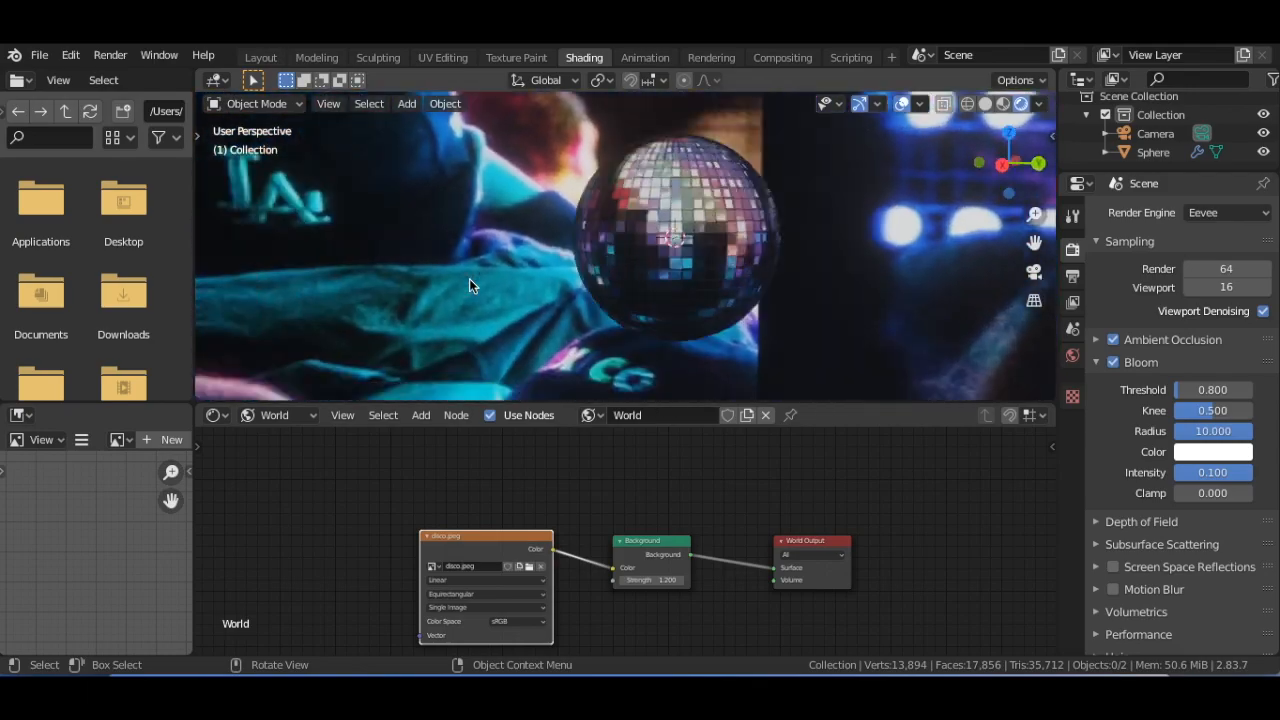
pyautogui.hscroll(10, 470, 280)
pyautogui.scroll(-10, 470, 280)
pyautogui.scroll(10, 469, 285)
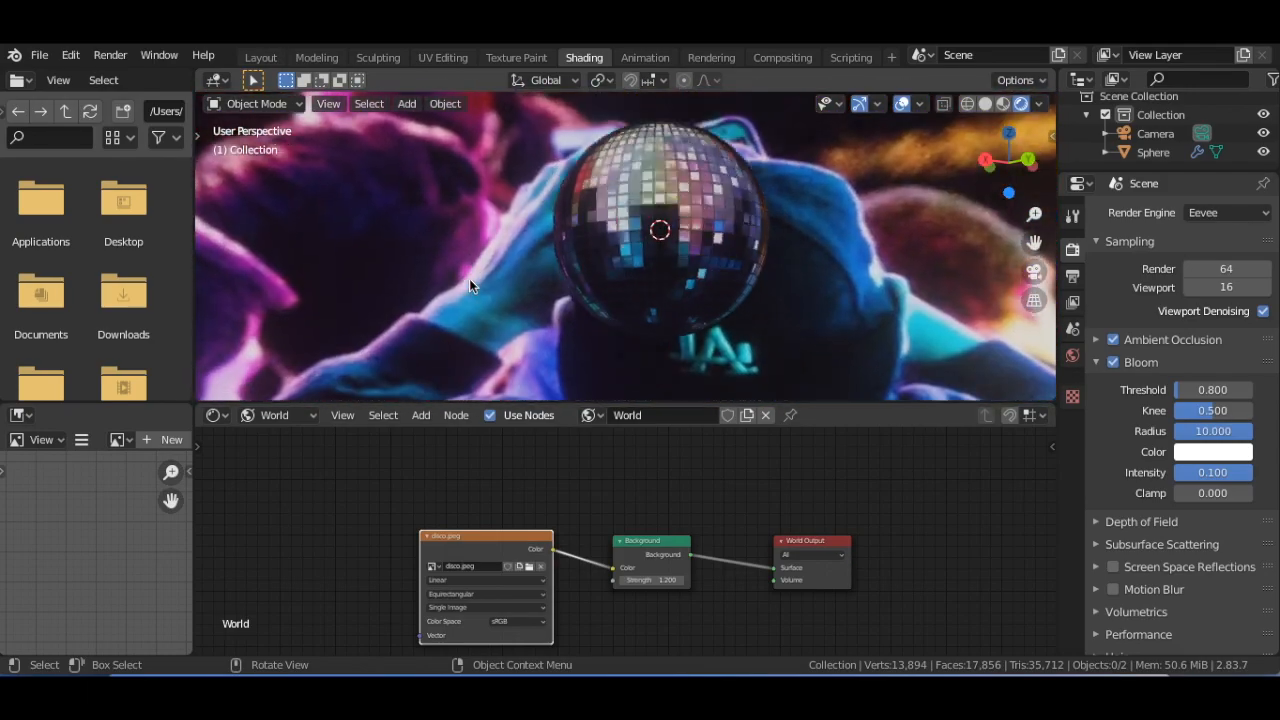
pyautogui.hscroll(10, 470, 282)
pyautogui.hscroll(8, 469, 286)
pyautogui.scroll(6, 469, 286)
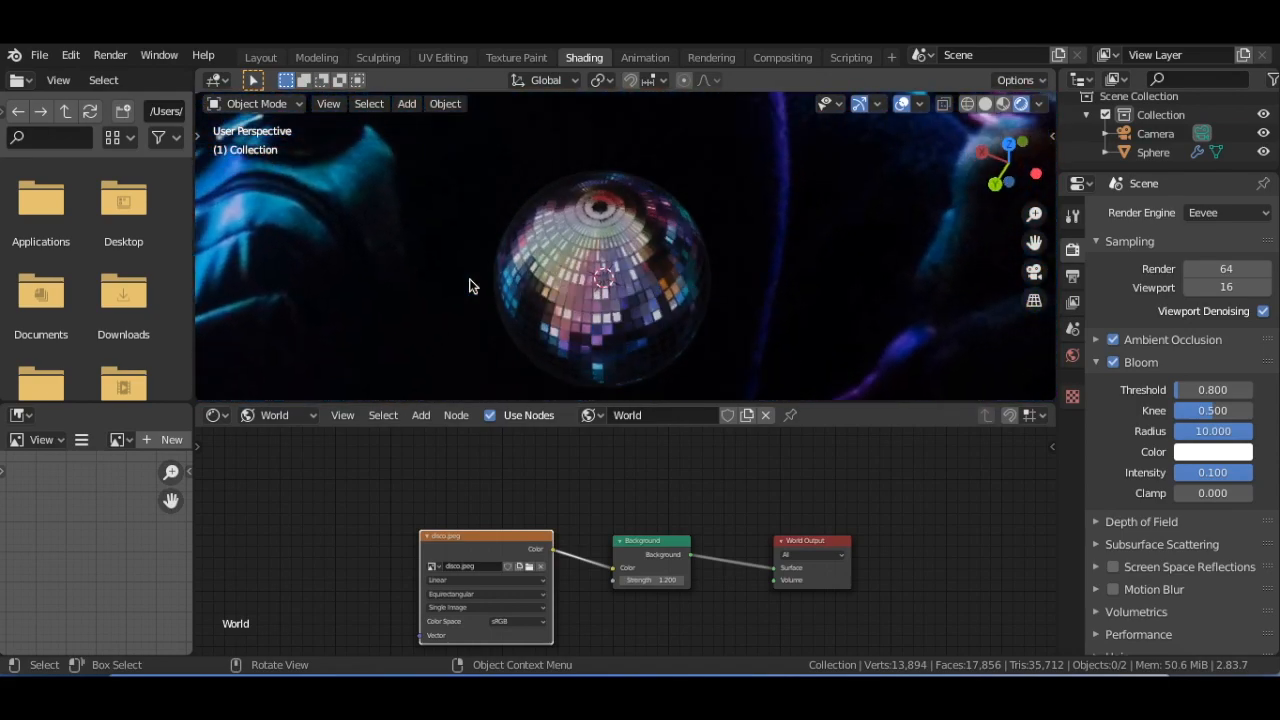
pyautogui.scroll(-6, 470, 284)
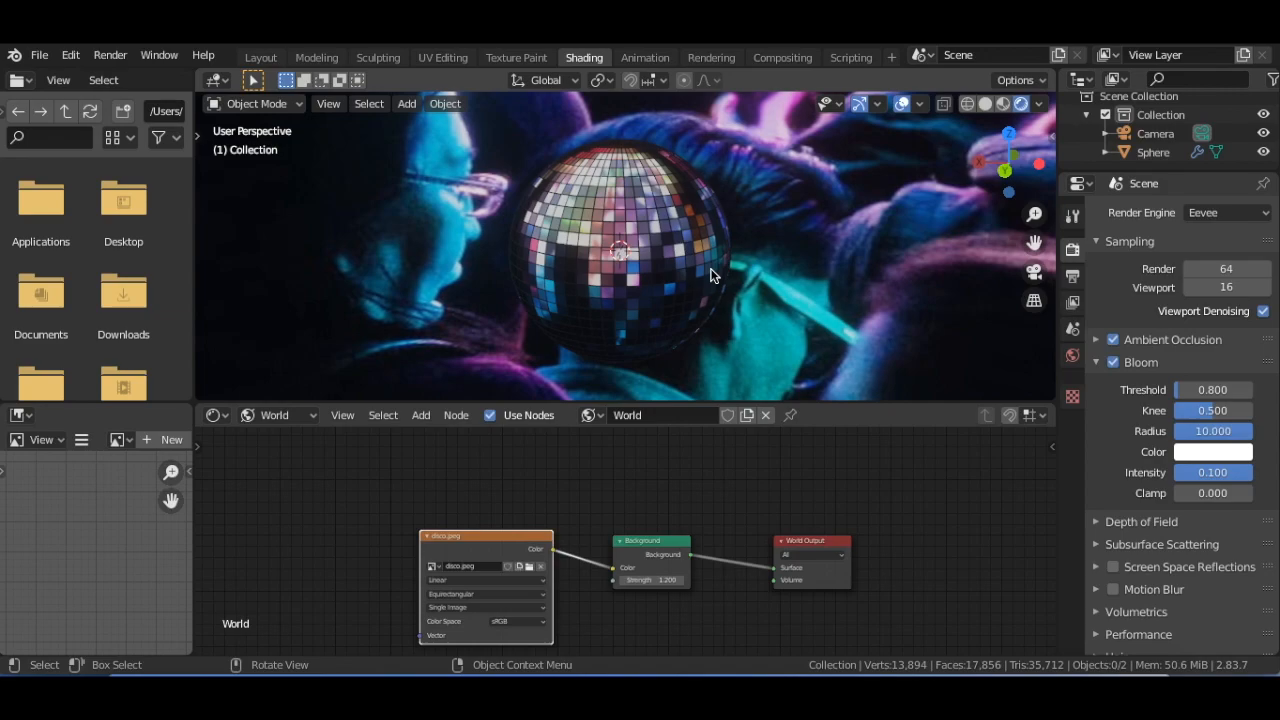
pyautogui.hscroll(10, 629, 253)
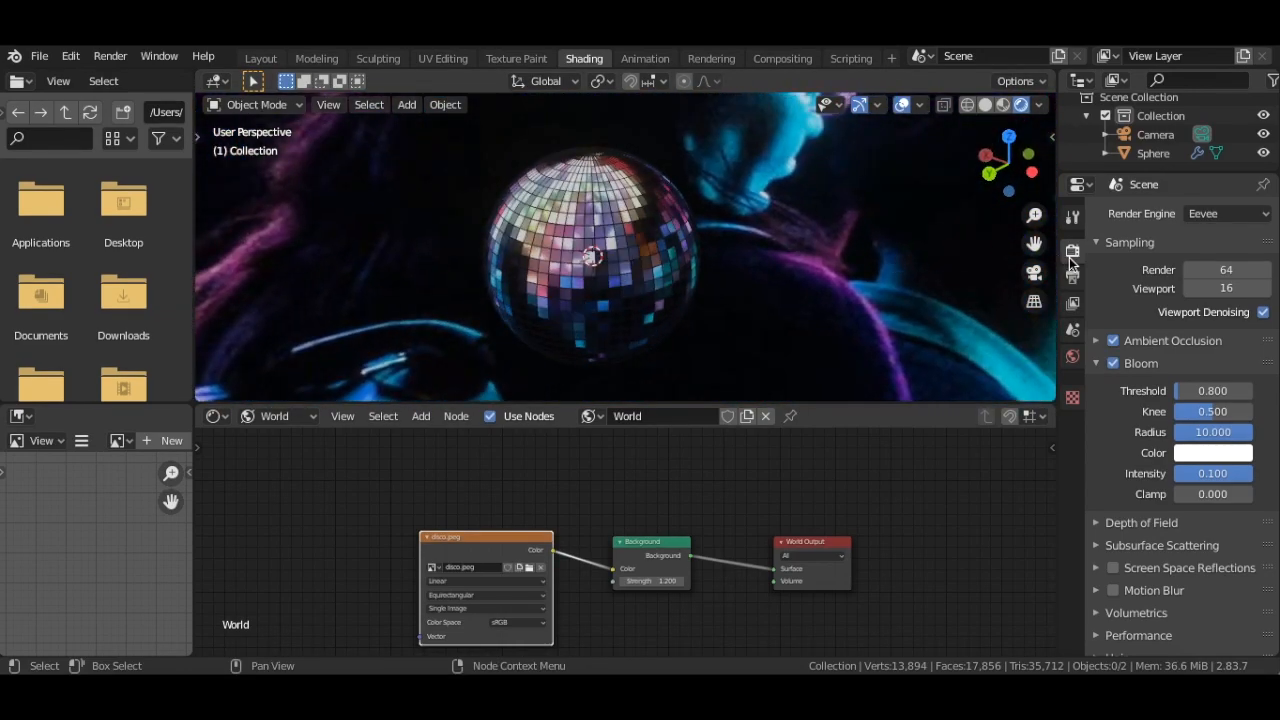
# Enable Transparent in the render's Film settings to hide the environment image behind the ball
pyautogui.scroll(-3, 1135, 340)
pyautogui.scroll(-2, 1135, 340)
pyautogui.click(1098, 555)
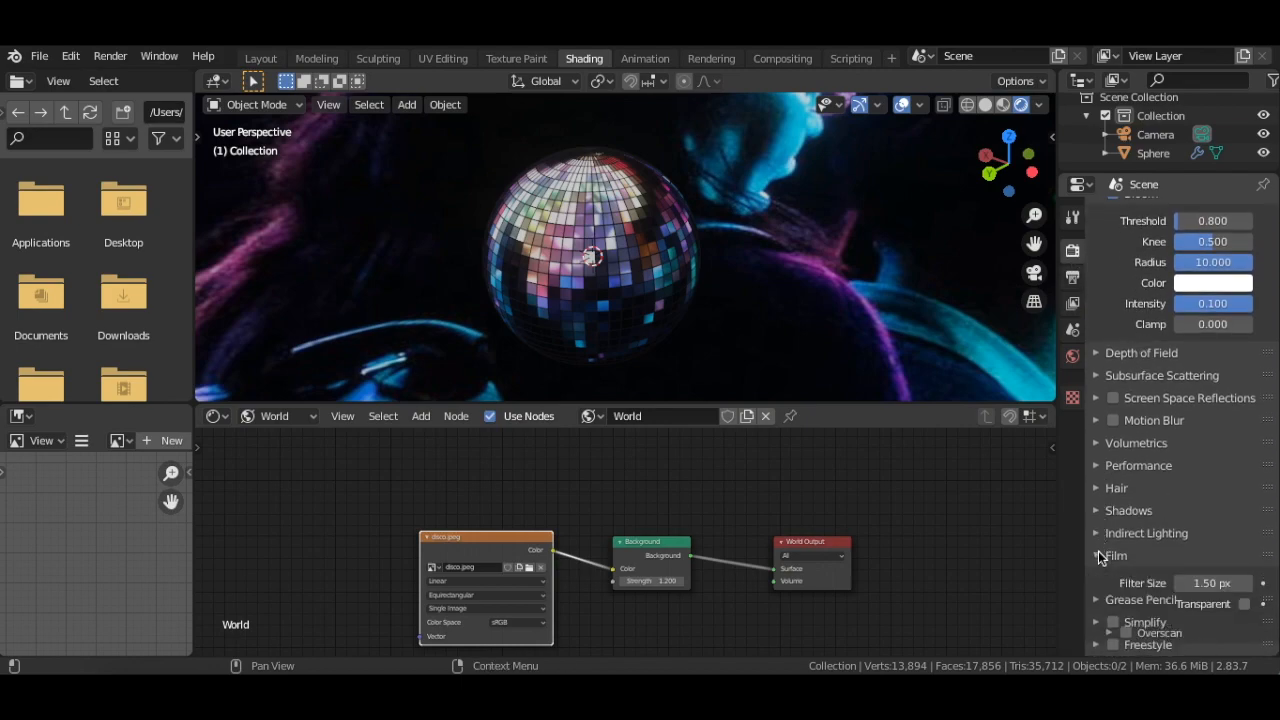
pyautogui.click(1243, 606)
pyautogui.scroll(-3, 920, 232)
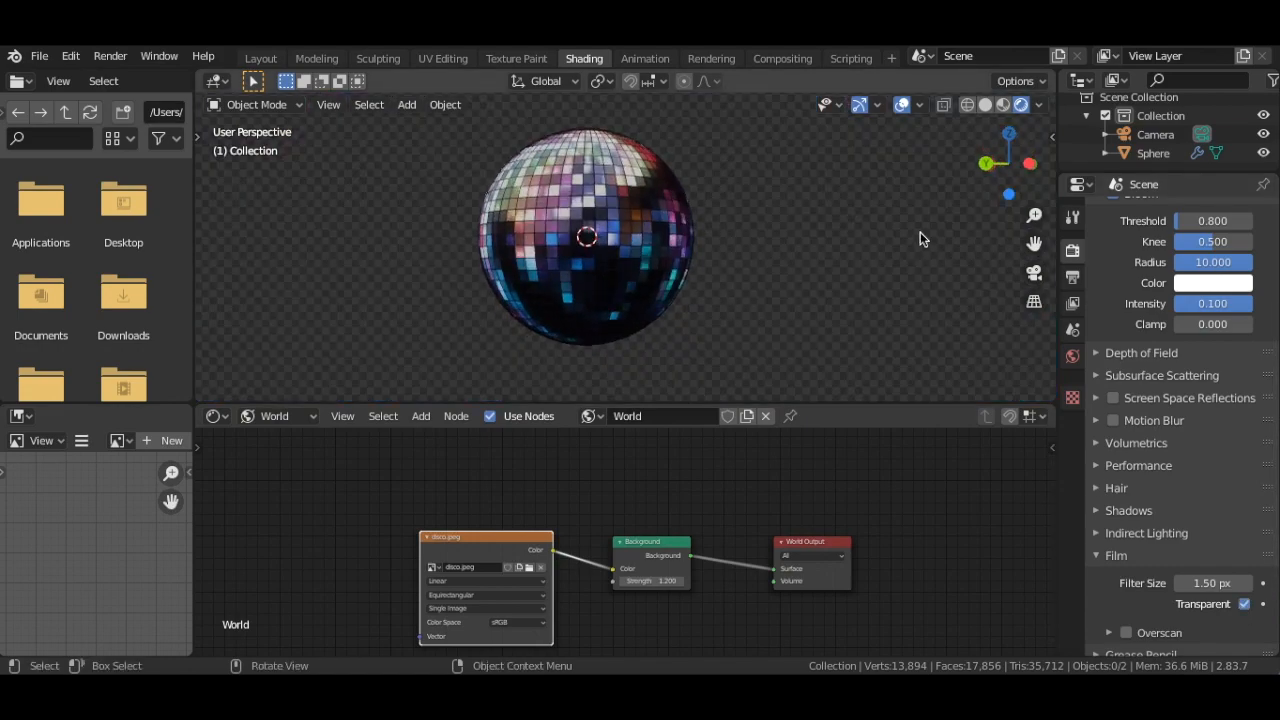
pyautogui.click(1103, 555)
pyautogui.scroll(5, 1112, 386)
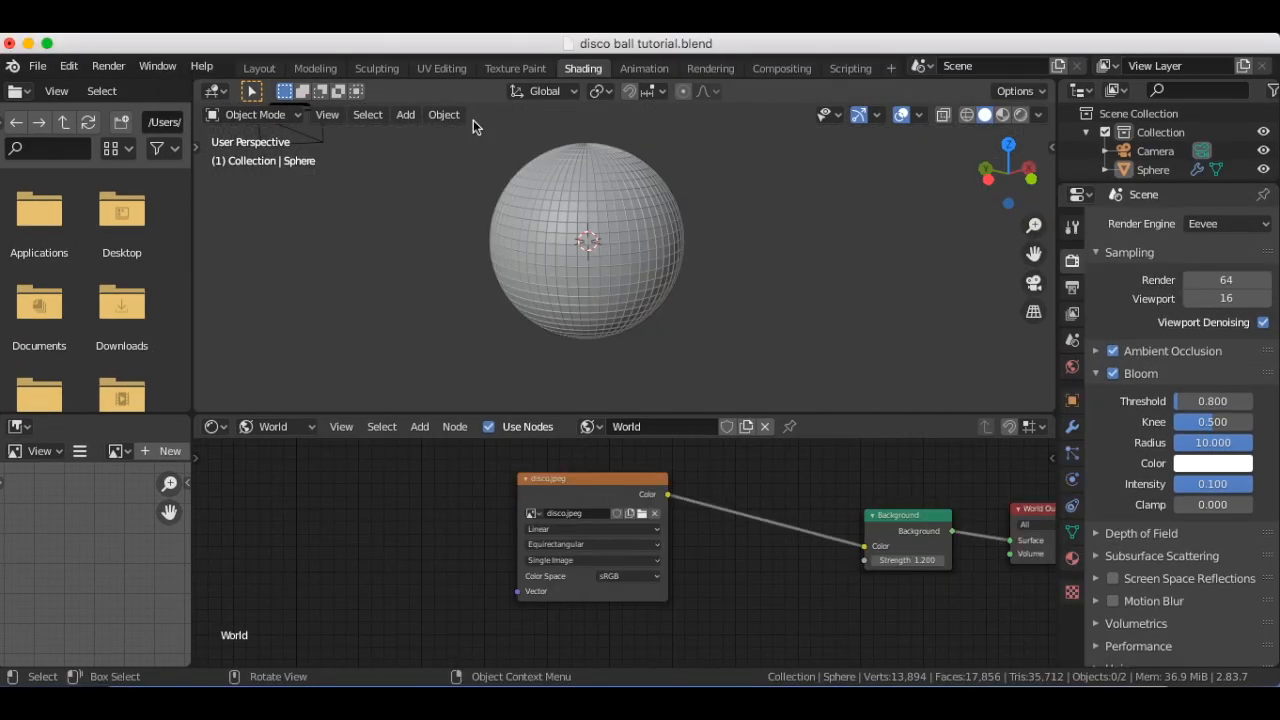
# Return to the Layout workspace and add a cylinder mesh at the sphere's centre
pyautogui.click(259, 68)
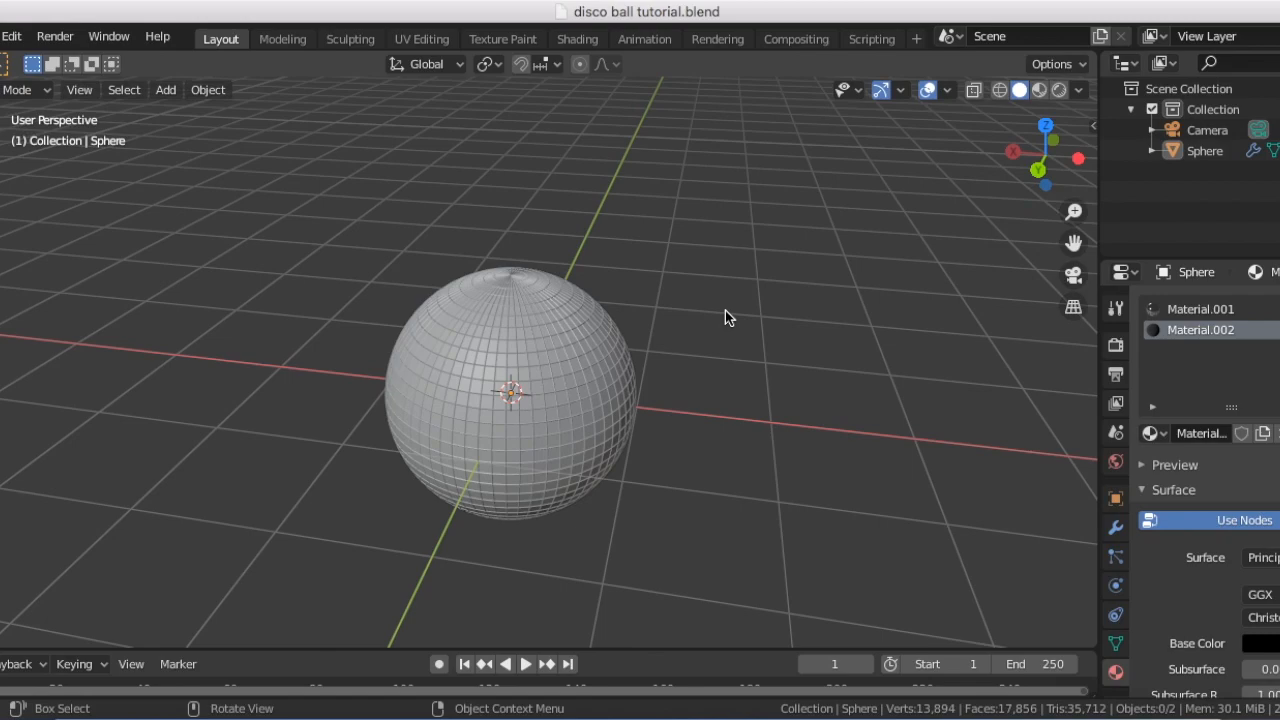
pyautogui.hotkey('shift', 'a')
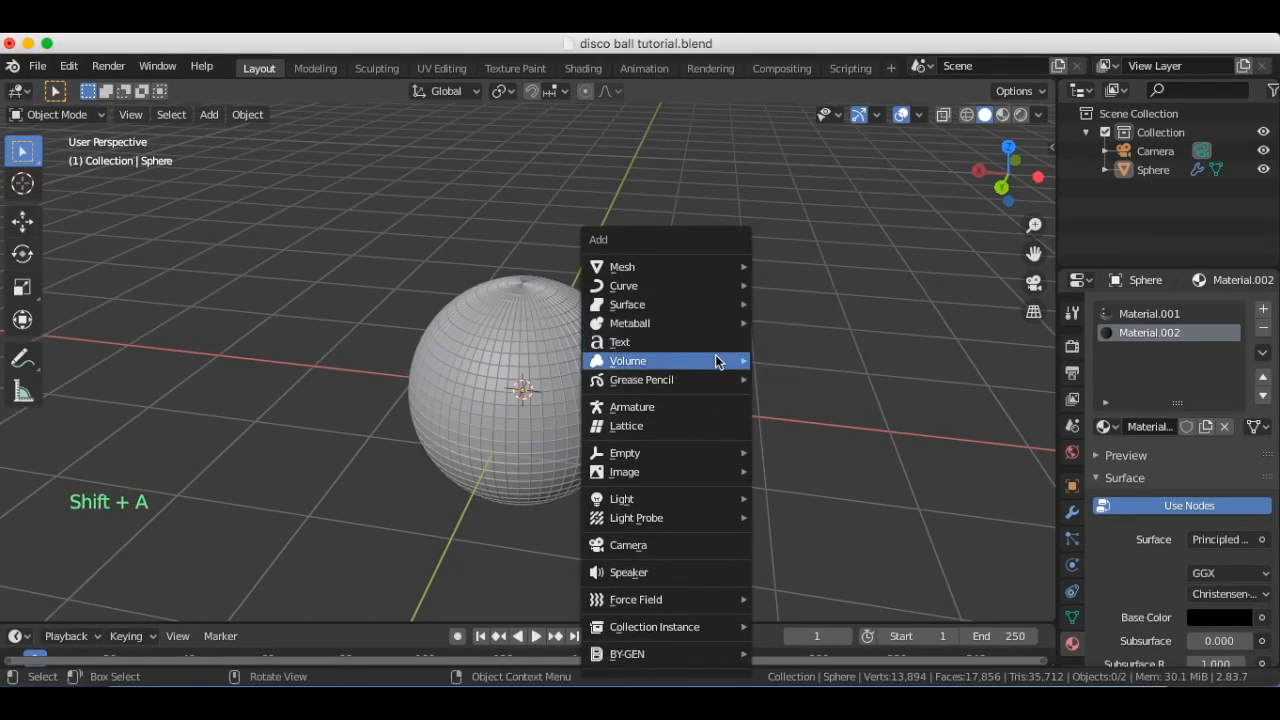
pyautogui.moveTo(711, 268)
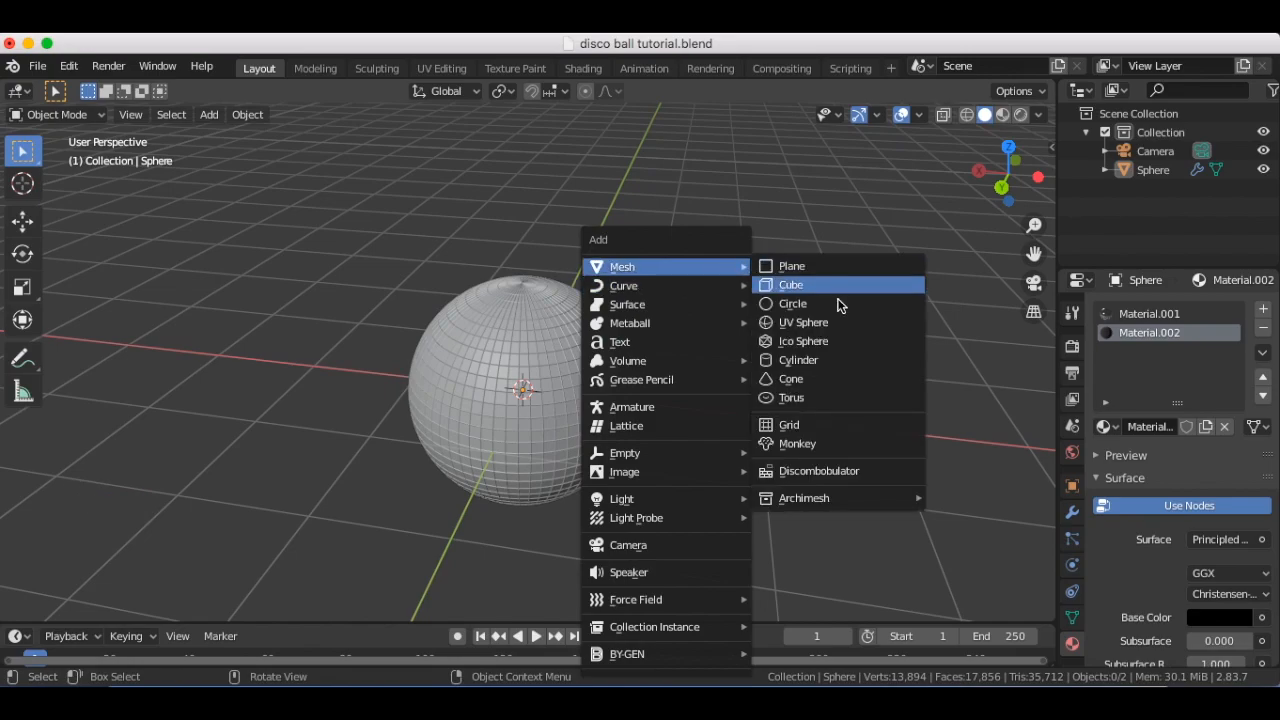
pyautogui.click(834, 359)
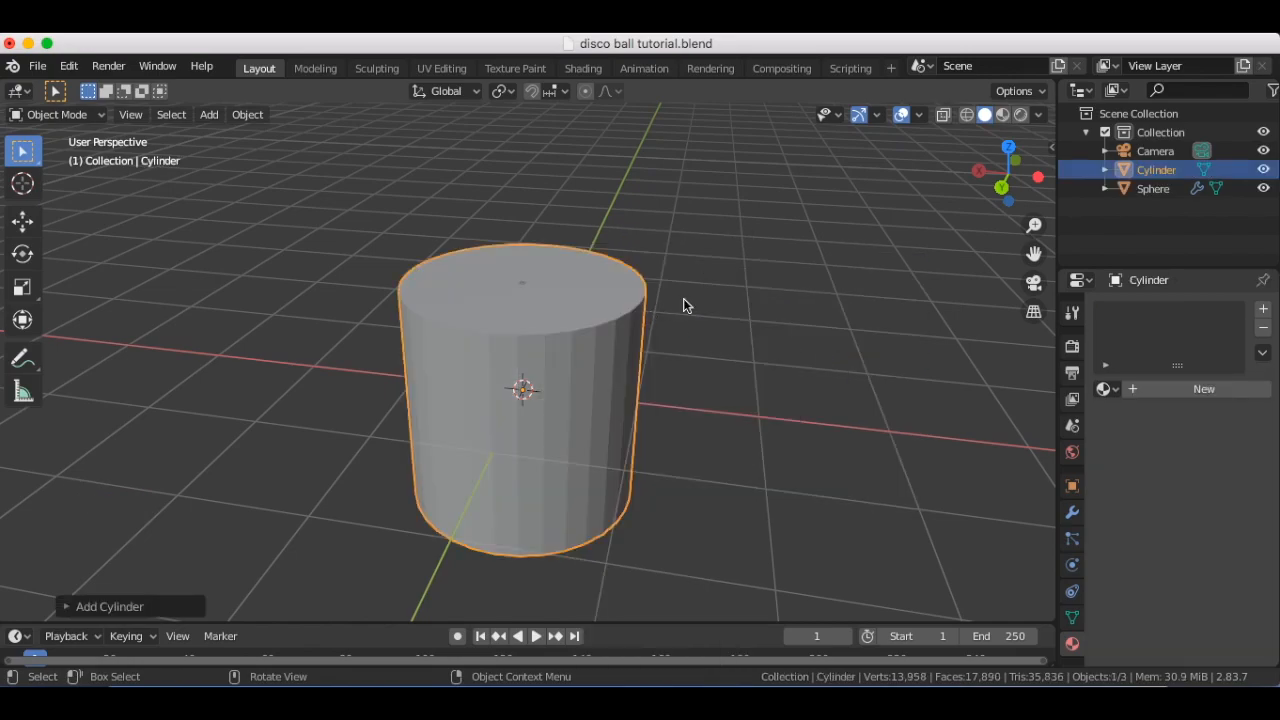
# Scale the cylinder in X and Y only, excluding Z, by a factor of about 0.013 to make a thin rod
pyautogui.press('s')
pyautogui.hotkey('shift', 'z')
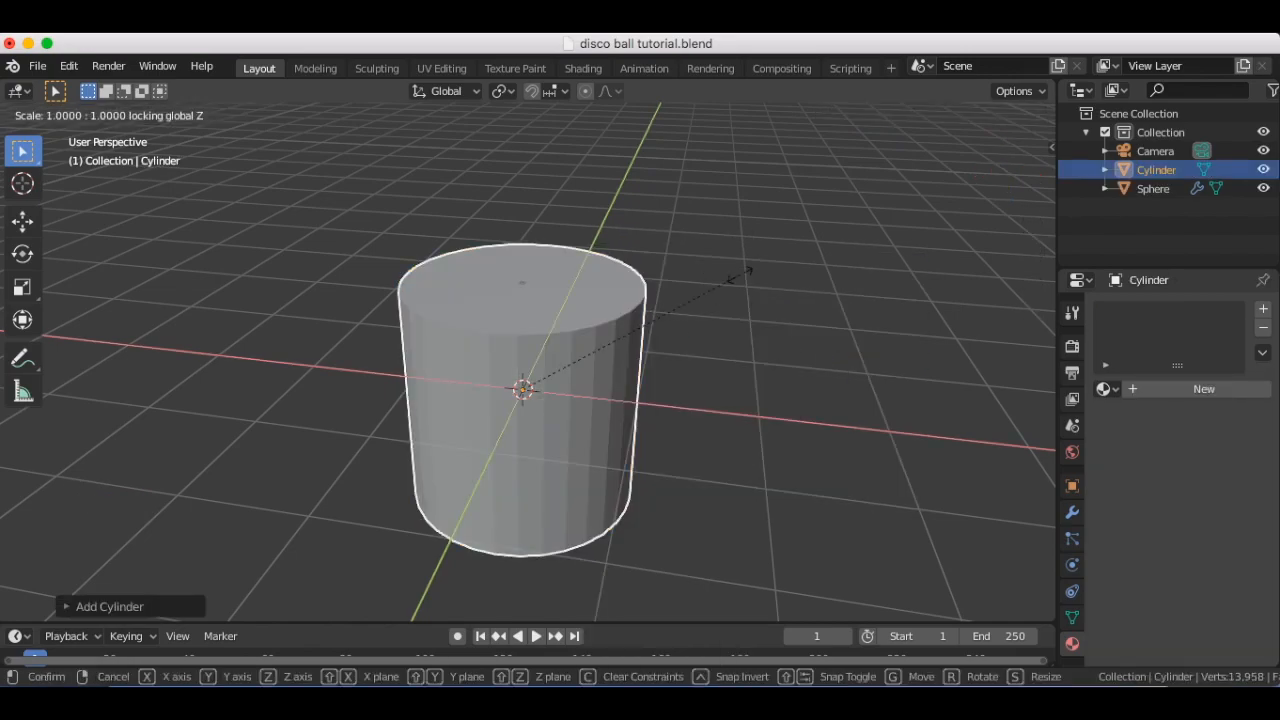
pyautogui.click(740, 276)
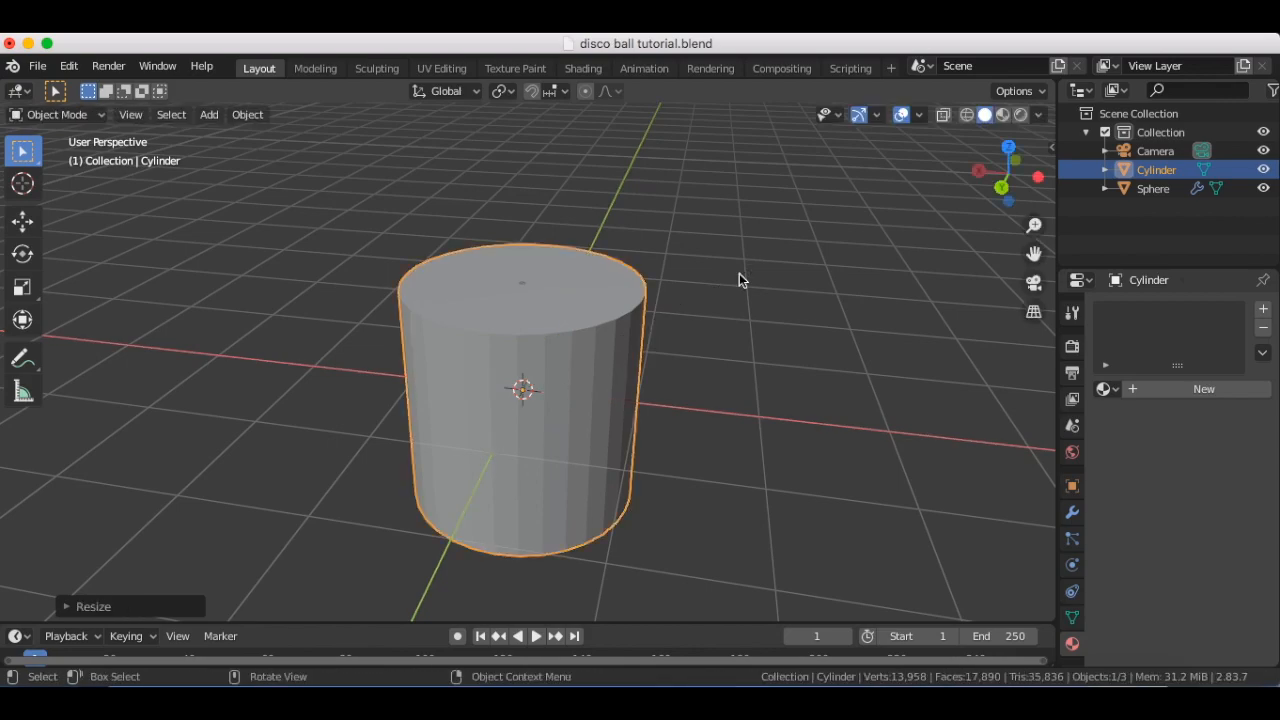
pyautogui.press('s')
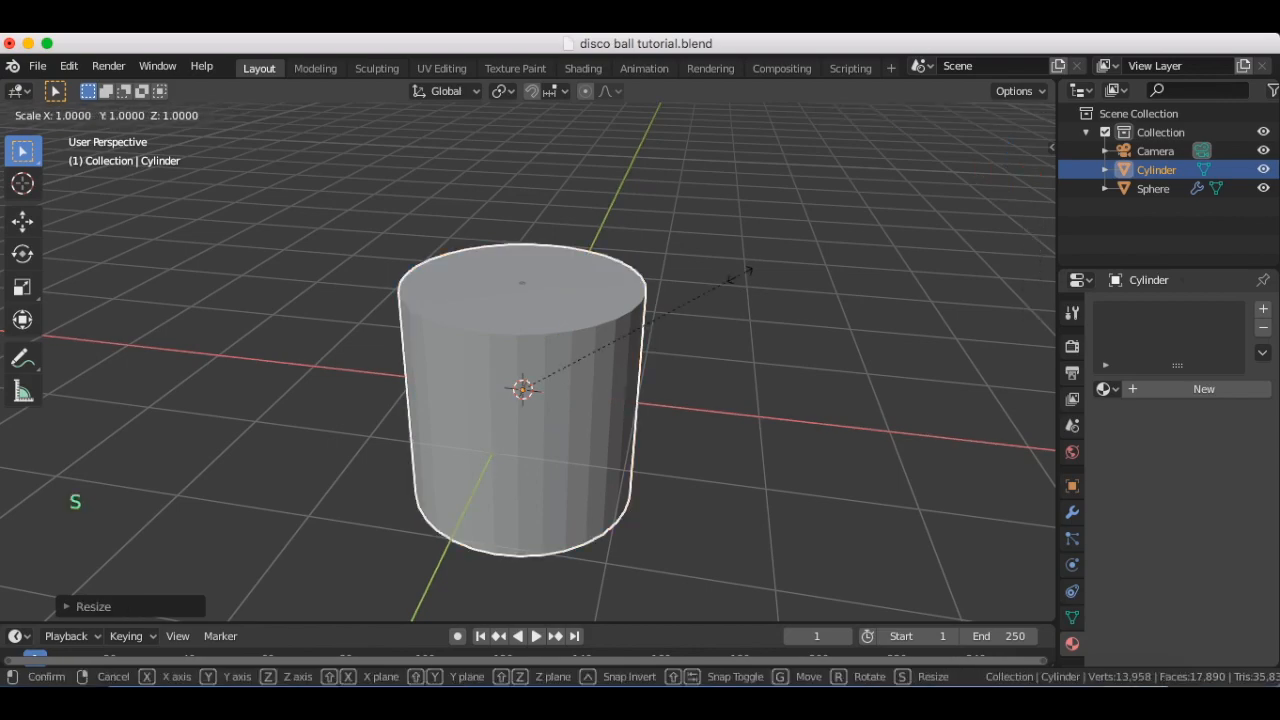
pyautogui.hotkey('shift', 'z')
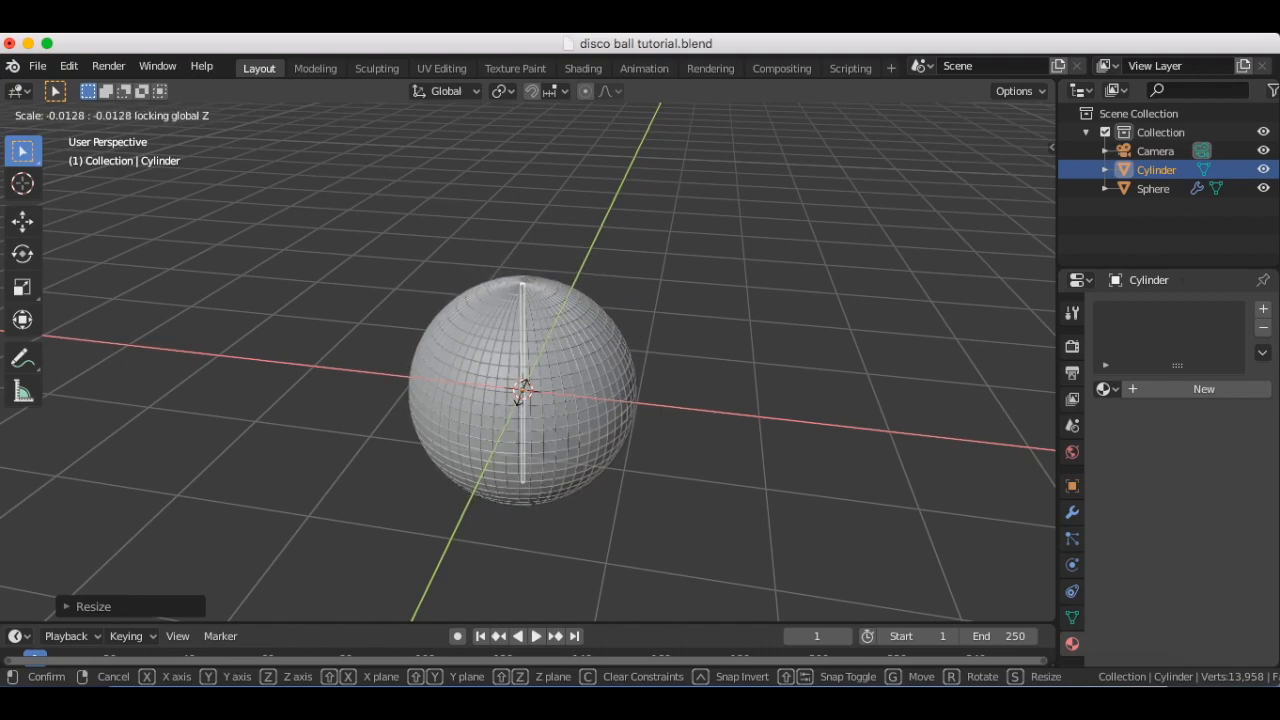
pyautogui.click(522, 390)
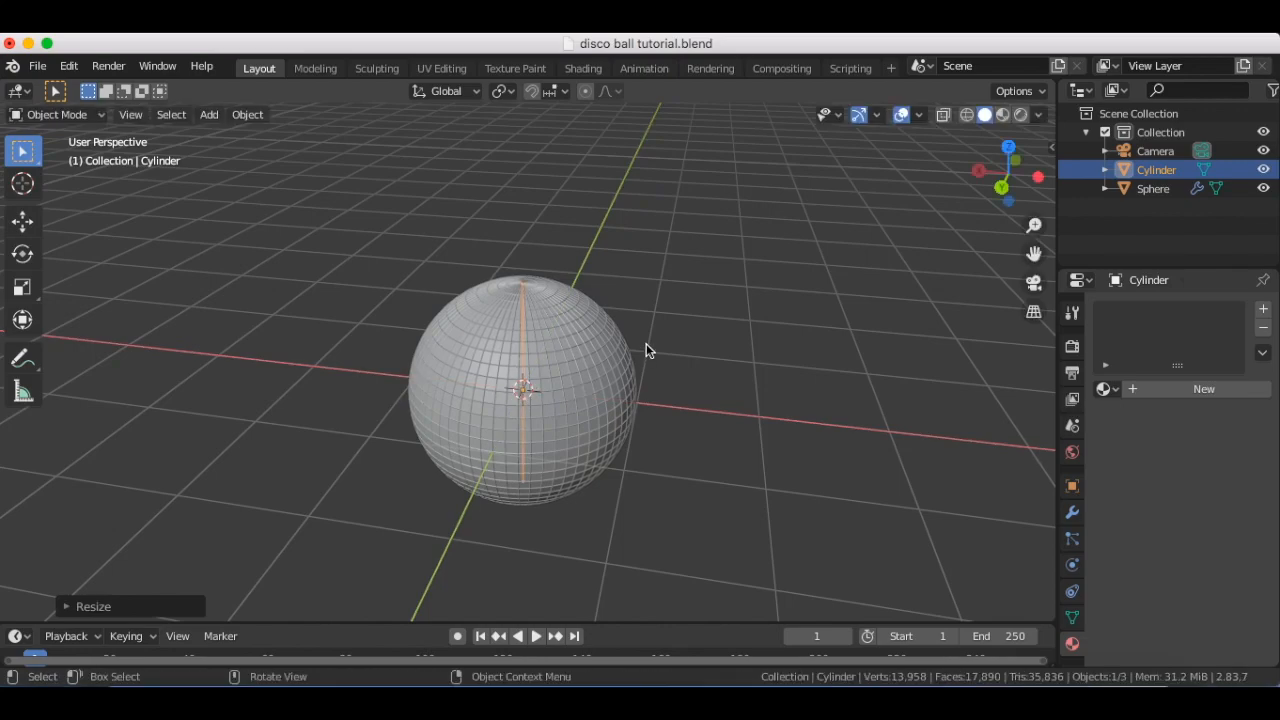
# Move the thin rod about 1.8 m up along global Z so it rises from the top of the ball
pyautogui.press('g')
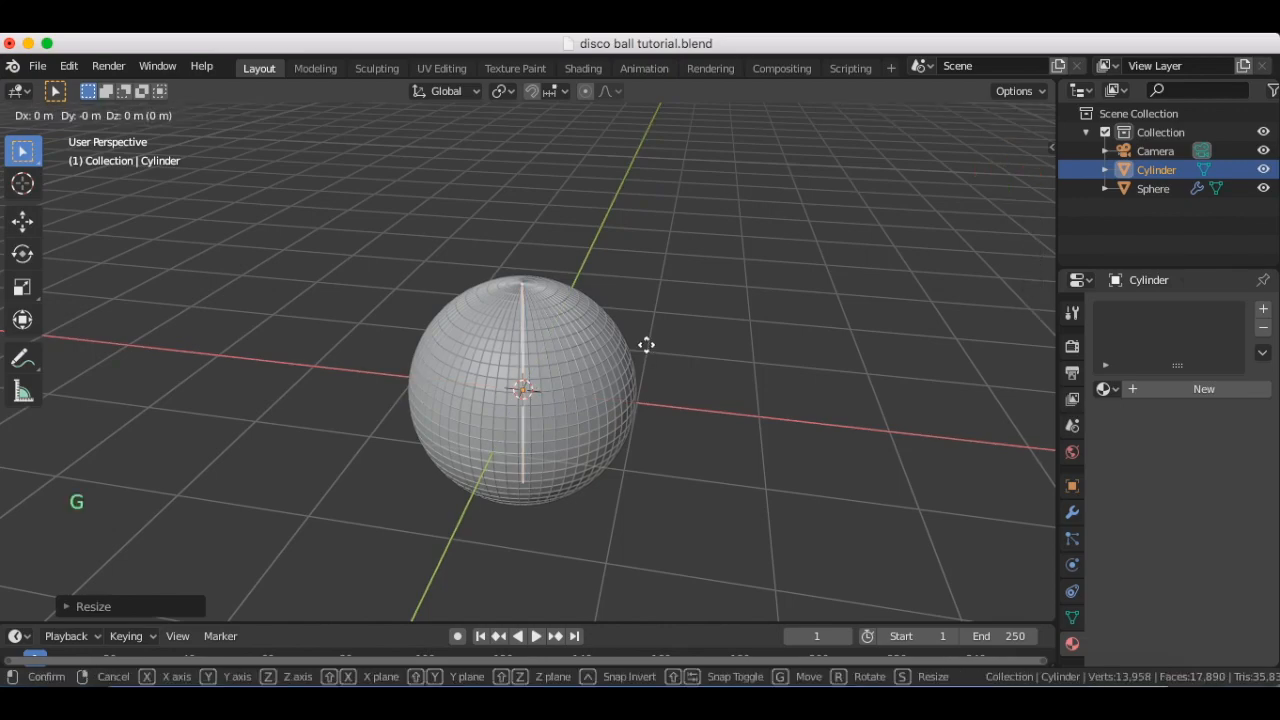
pyautogui.press('z')
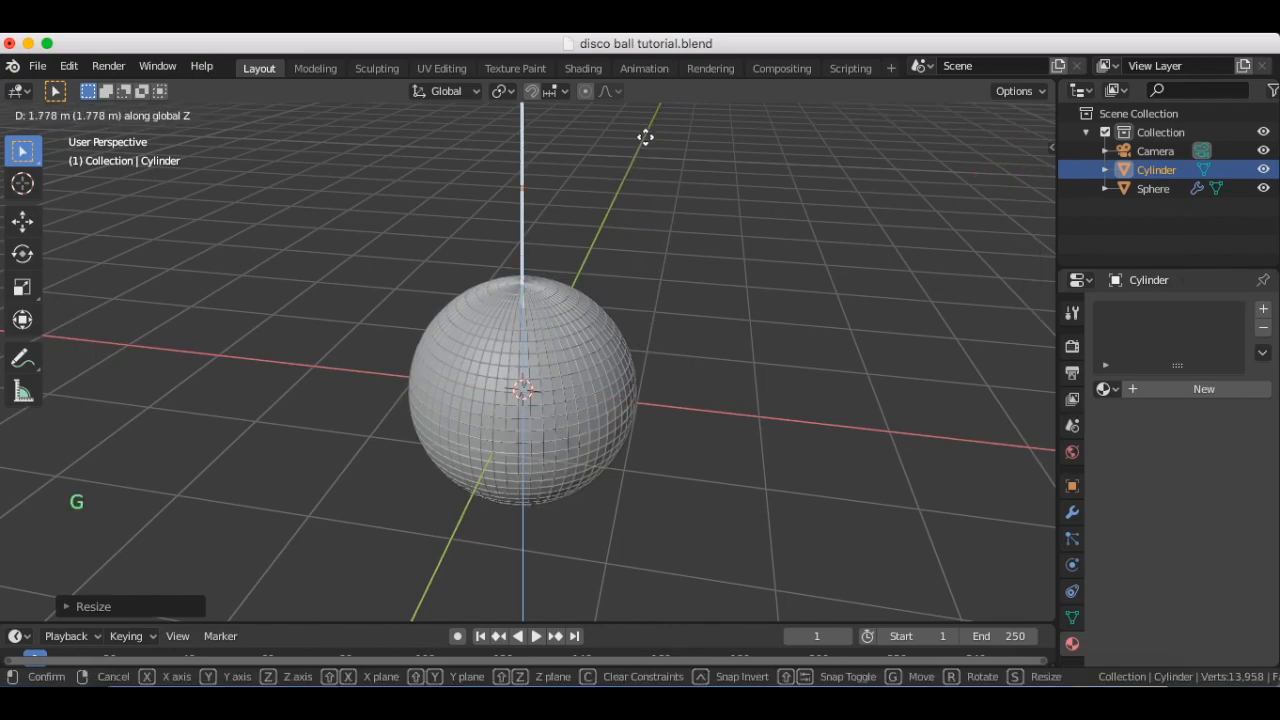
pyautogui.click(649, 140)
pyautogui.click(789, 317)
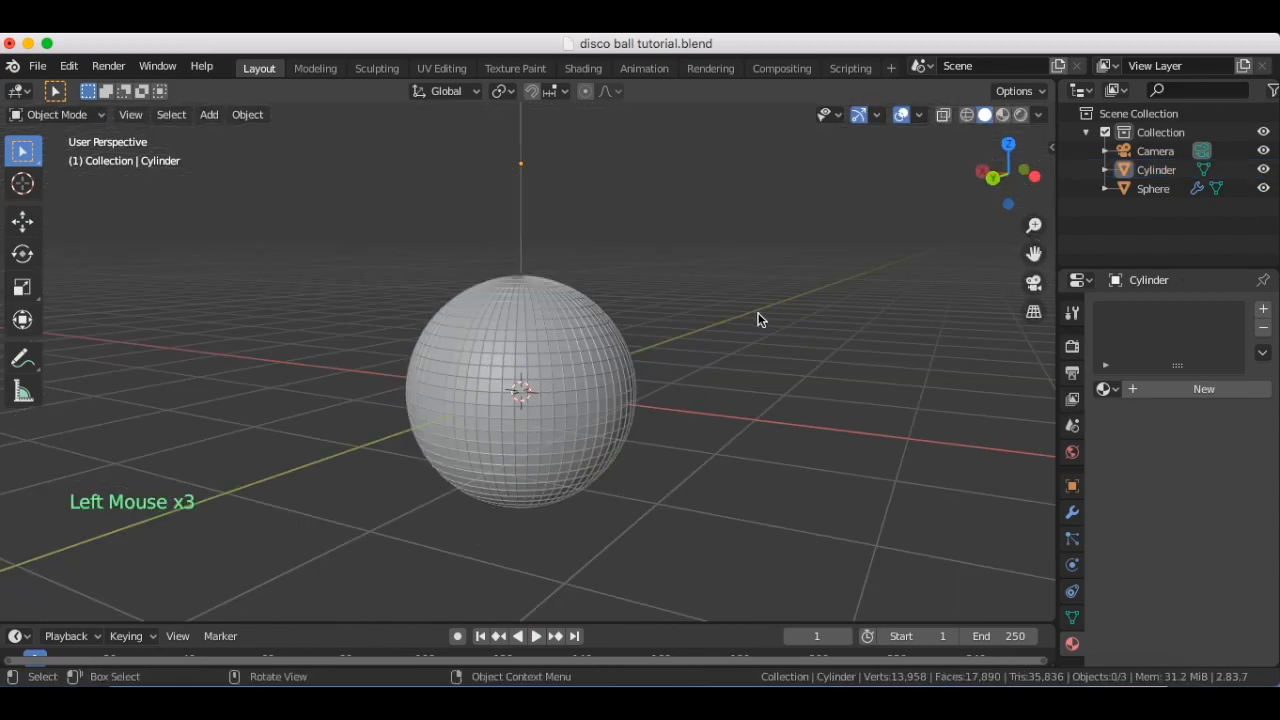
# Add a plane mesh at the sphere's centre and scale it up to more than 2.5 times its size
pyautogui.hotkey('shift', 'a')
pyautogui.moveTo(757, 262)
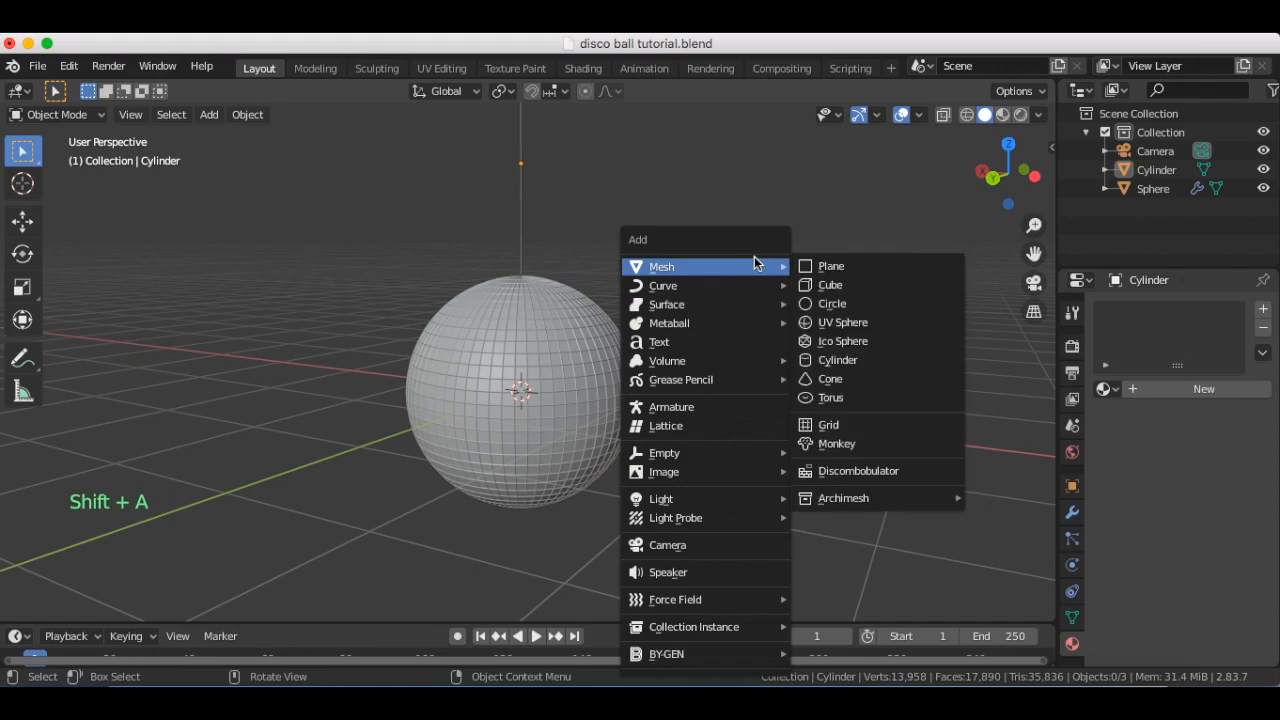
pyautogui.click(812, 265)
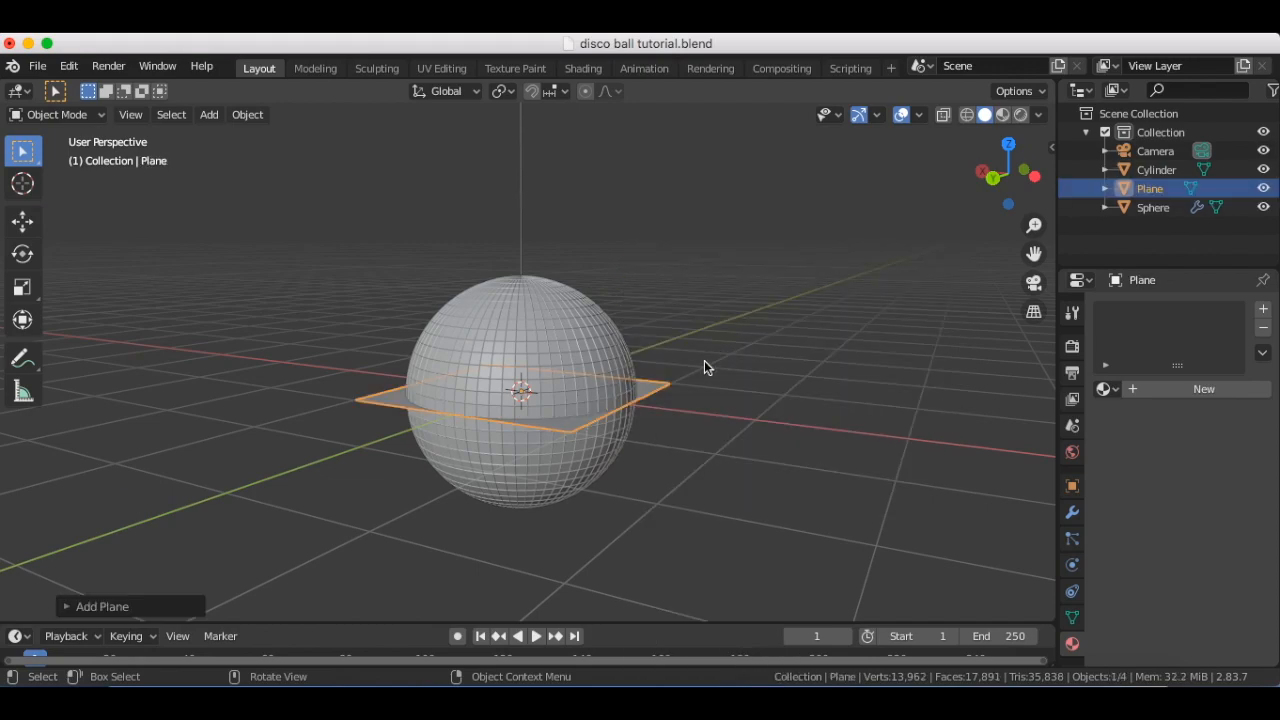
pyautogui.press('s')
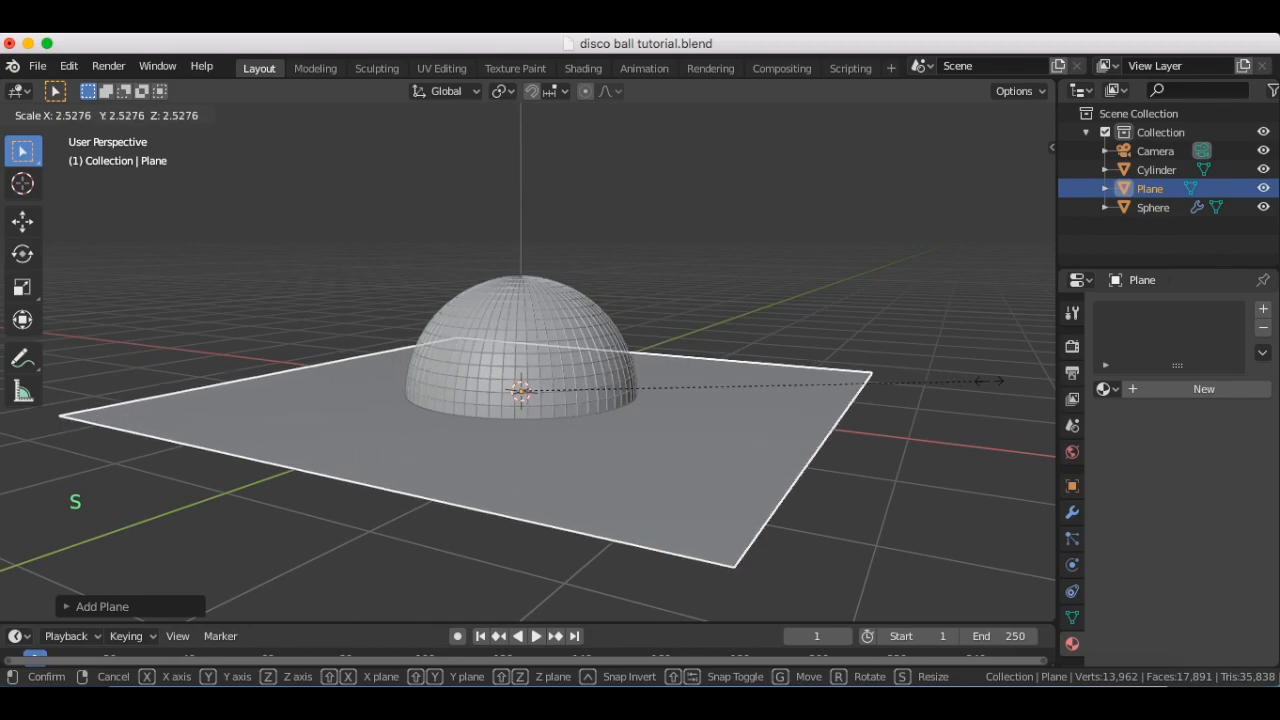
pyautogui.click(1047, 379)
# Rotate the plane 90 degrees around the global X axis so it stands upright
pyautogui.press('r')
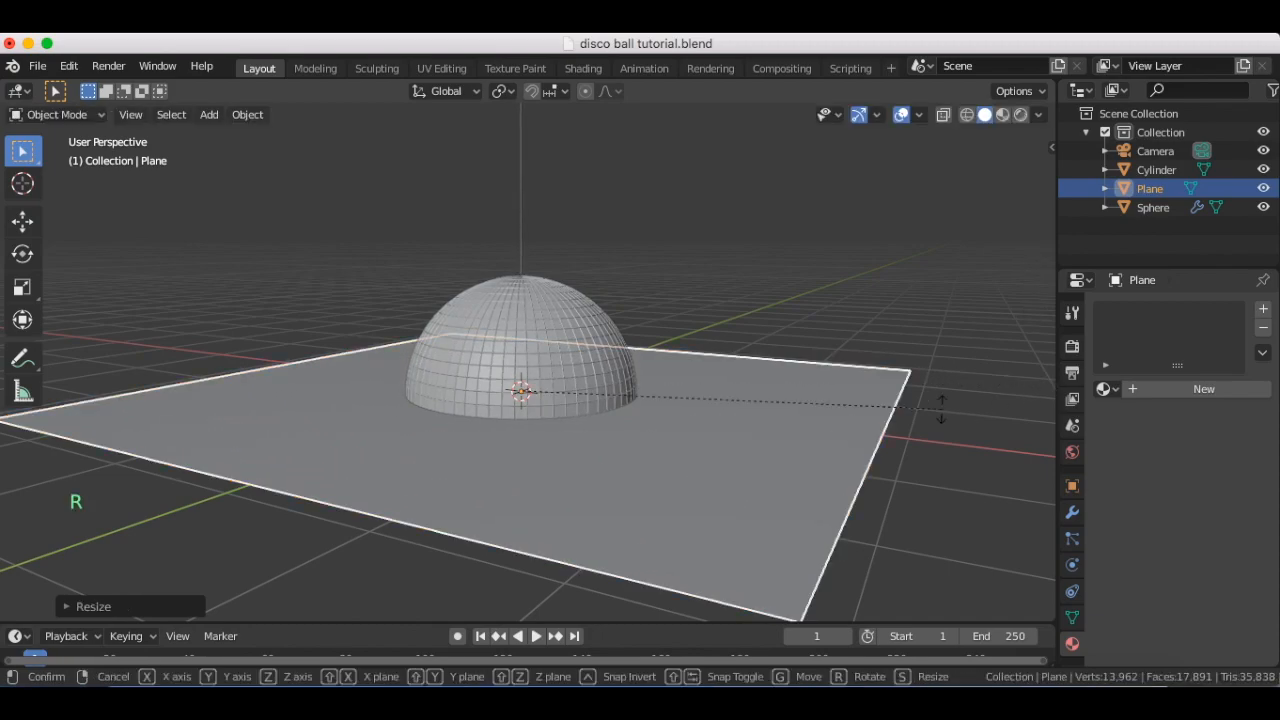
pyautogui.press('x')
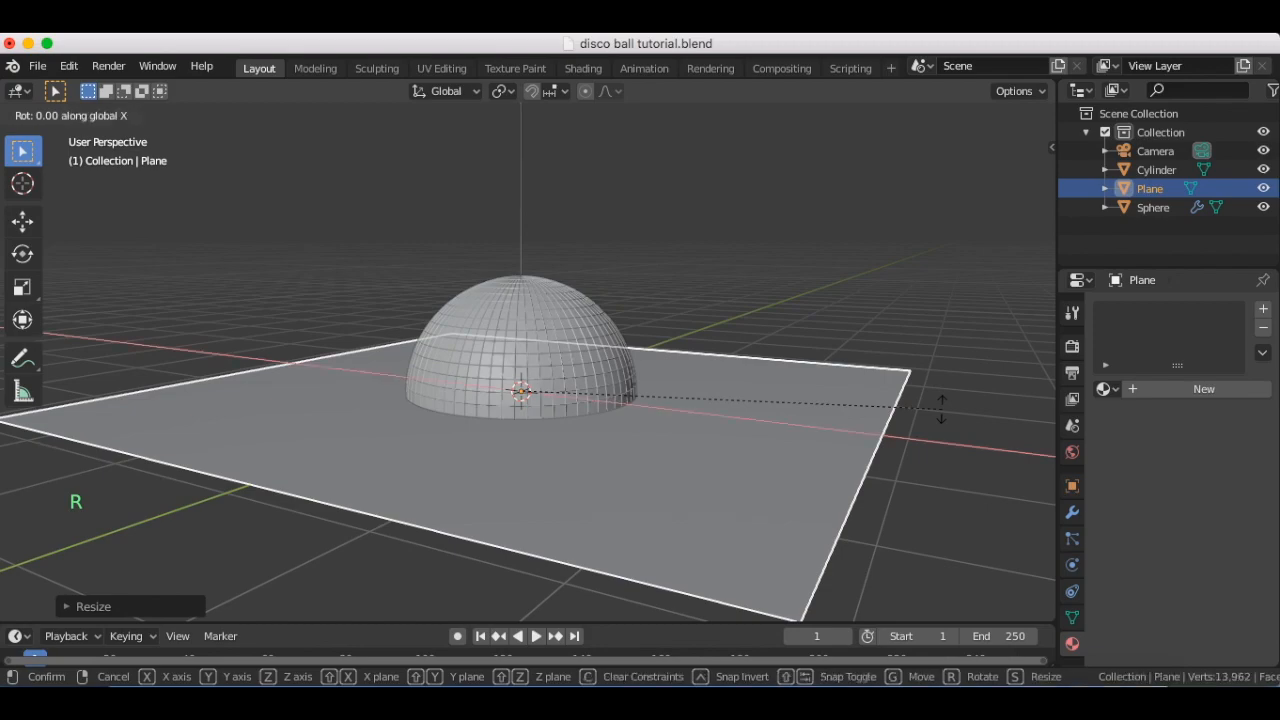
pyautogui.write('90')
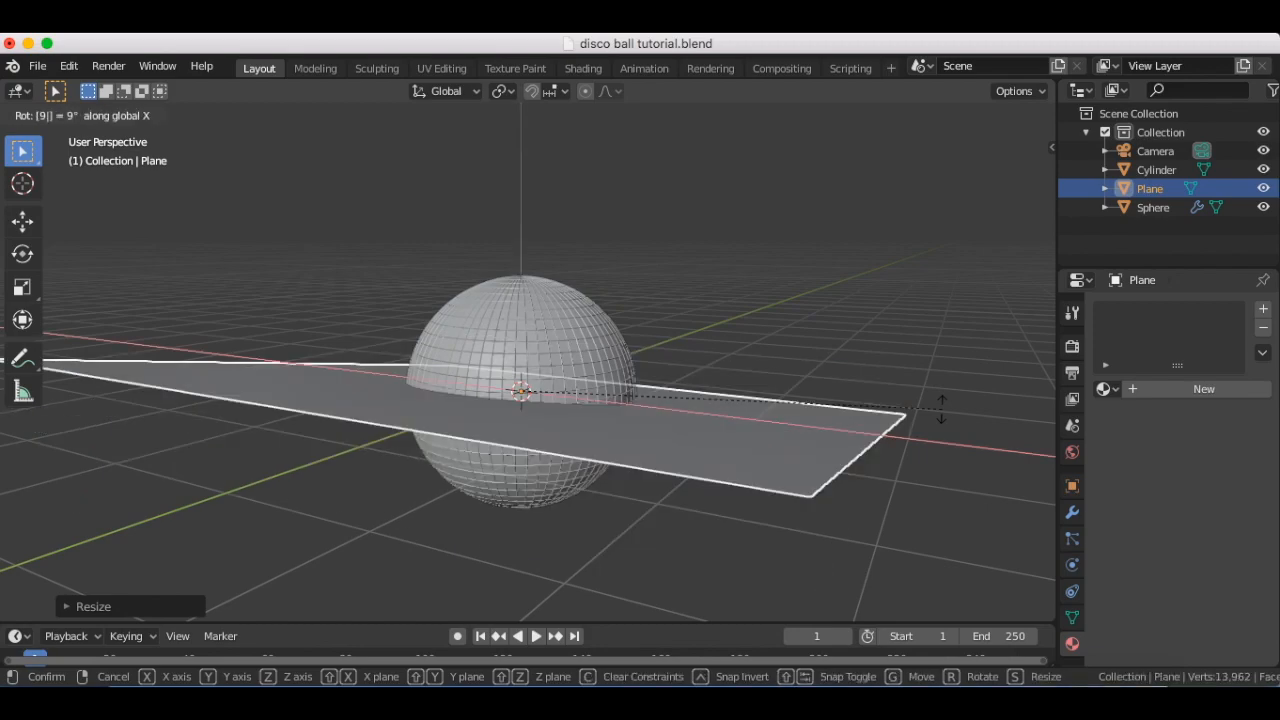
pyautogui.press('Return')
# Move the upright plane along global Y in the negative direction until it stands clear behind the ball
pyautogui.hscroll(8, 731, 367)
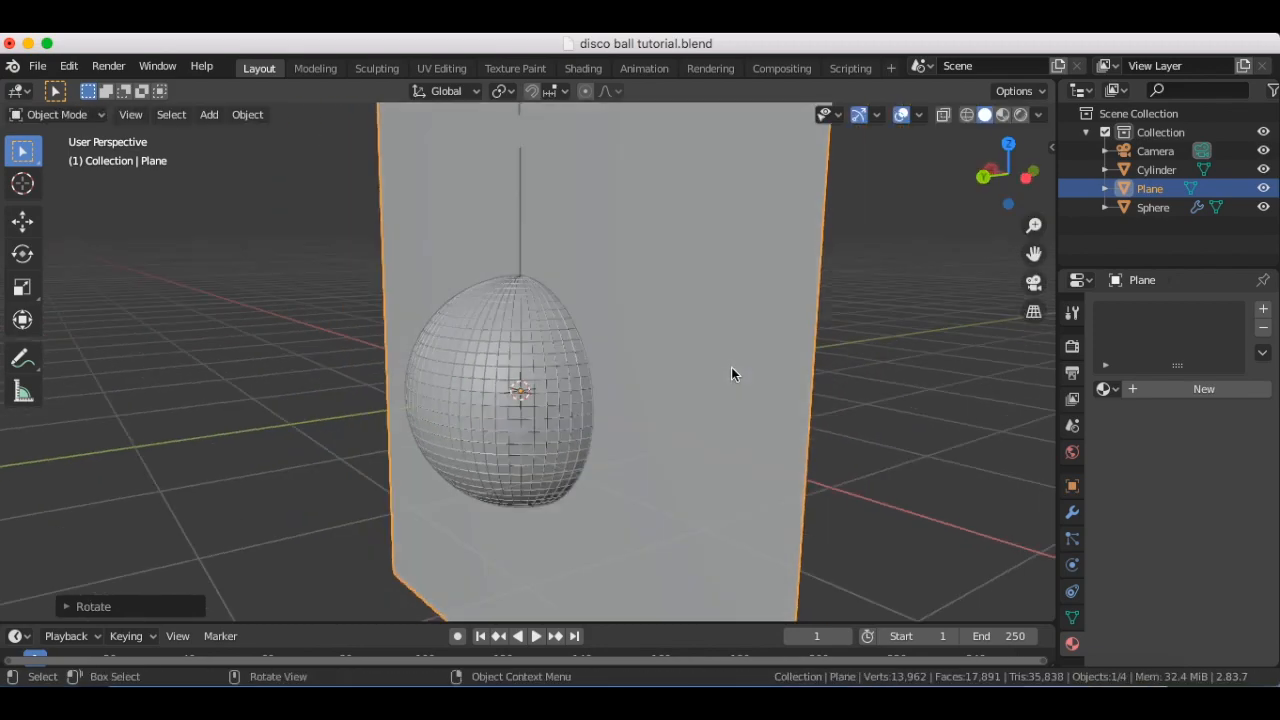
pyautogui.hscroll(-3, 731, 367)
pyautogui.hscroll(-4, 731, 367)
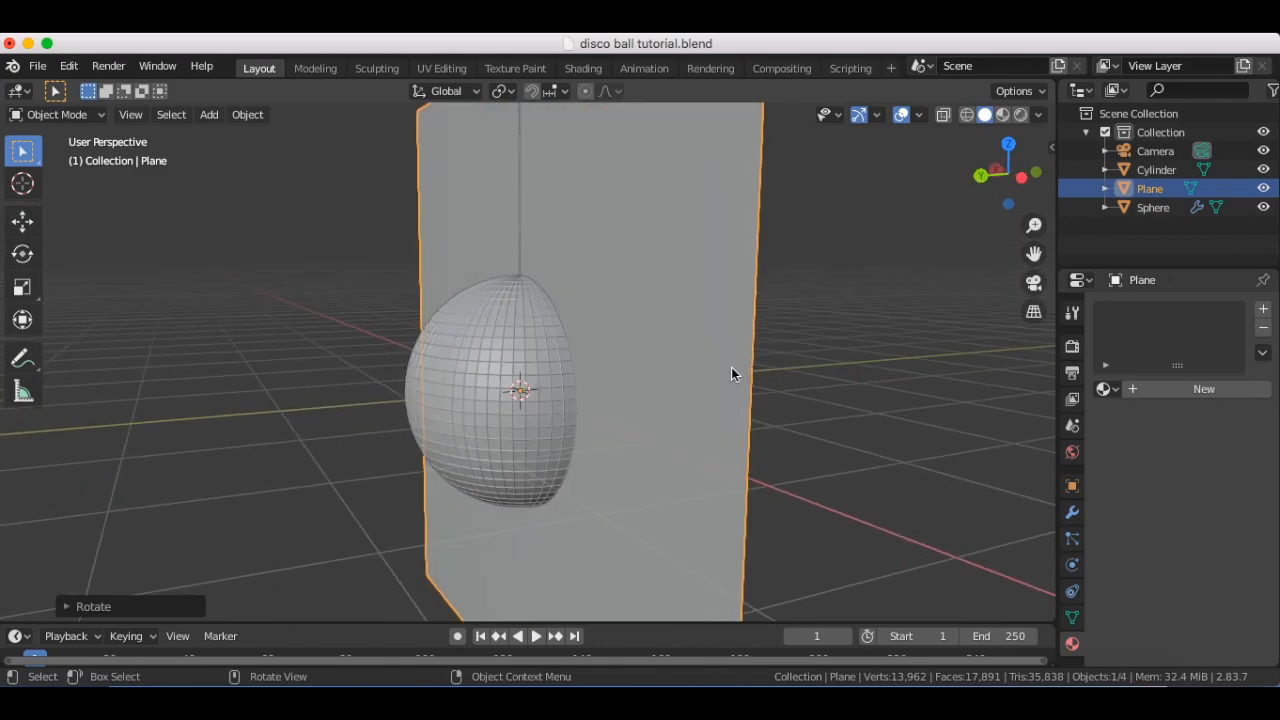
pyautogui.press('g')
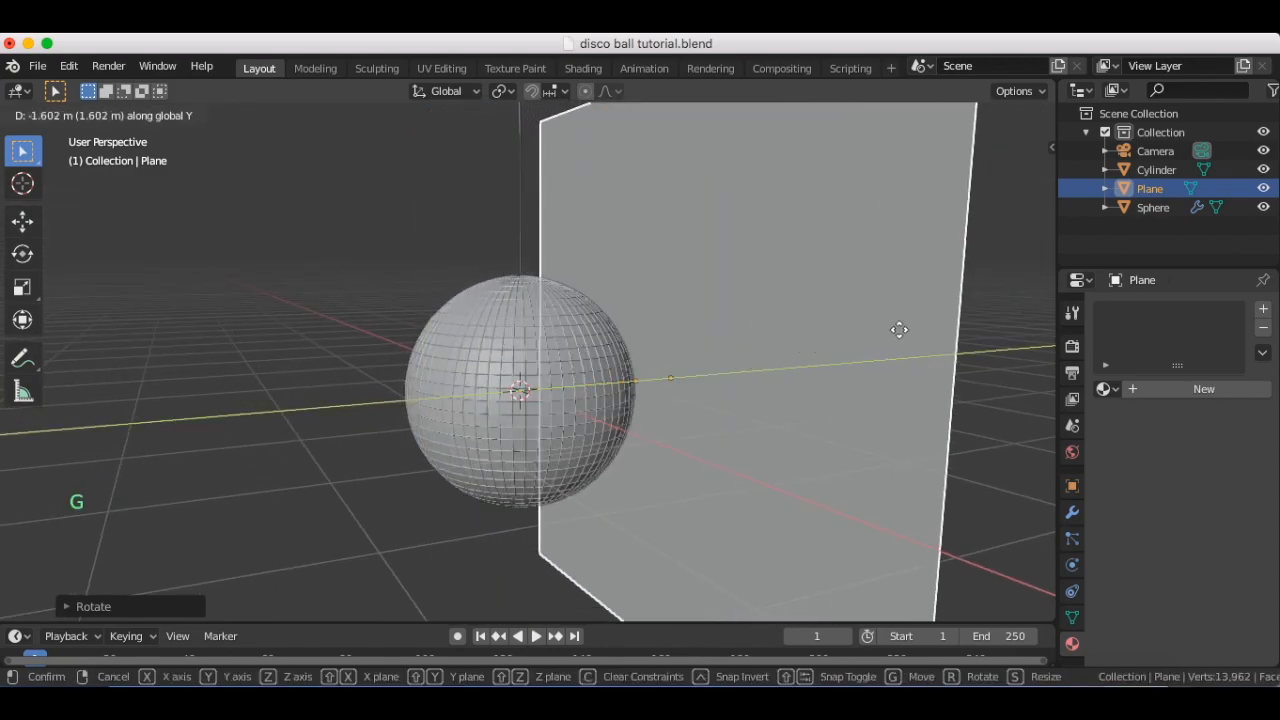
pyautogui.click(989, 316)
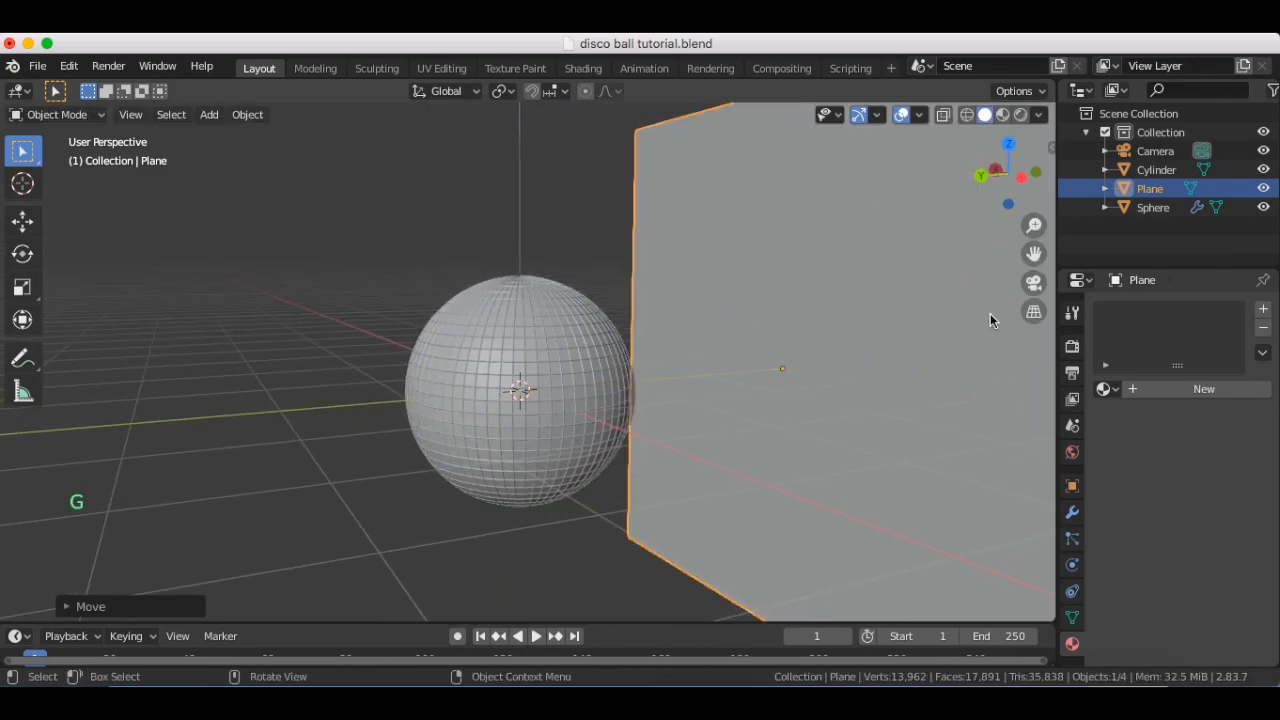
# In camera view, scale the backdrop plane along global X by about 1.6 so it fills the camera frame
pyautogui.click(1035, 282)
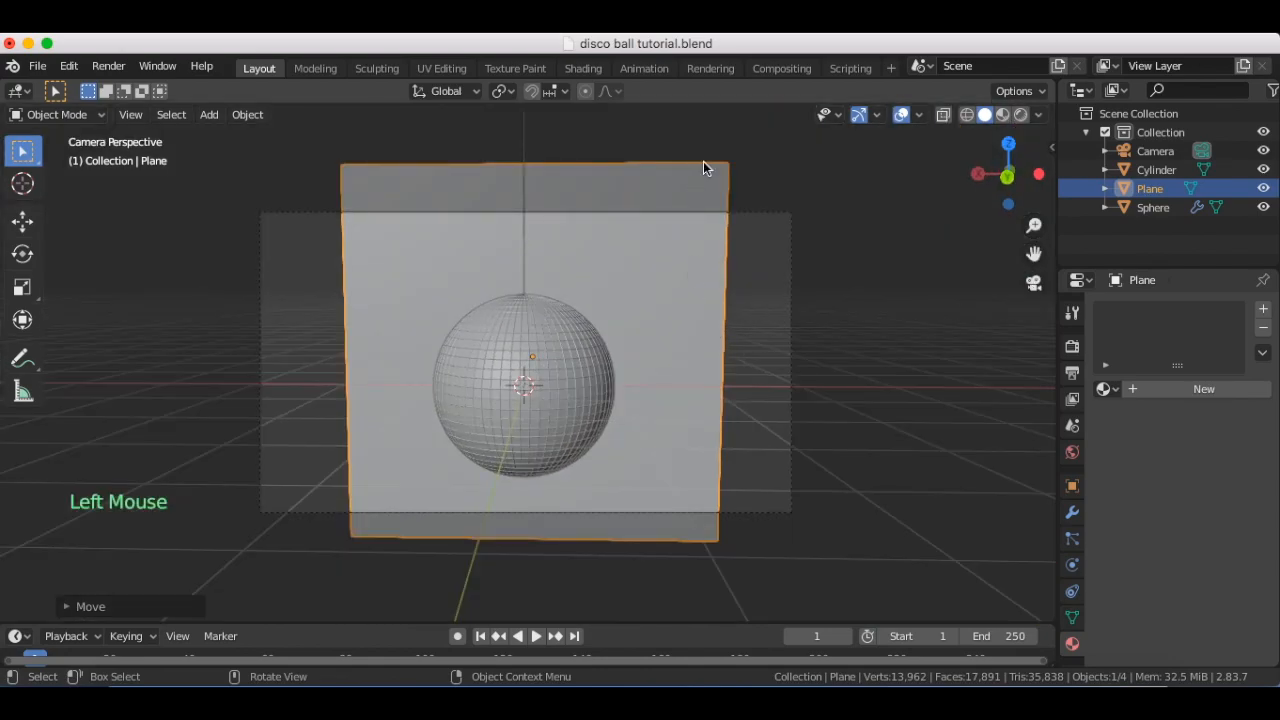
pyautogui.press('s')
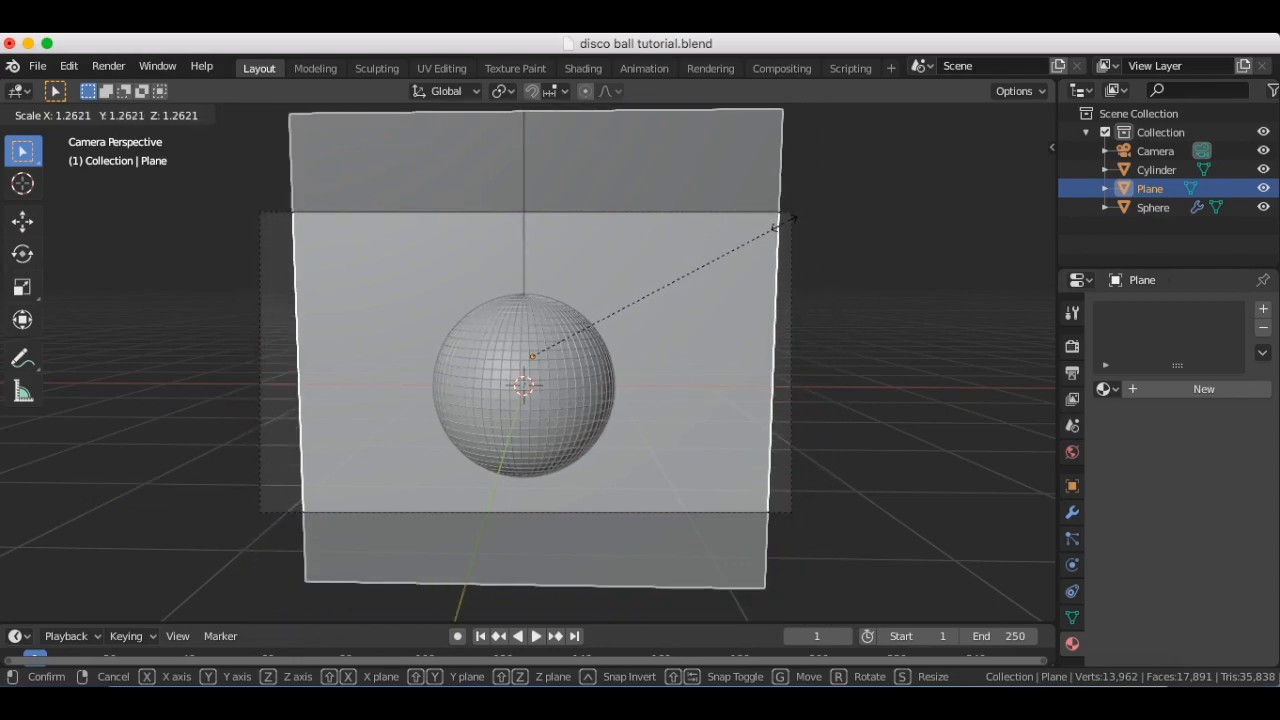
pyautogui.press('x')
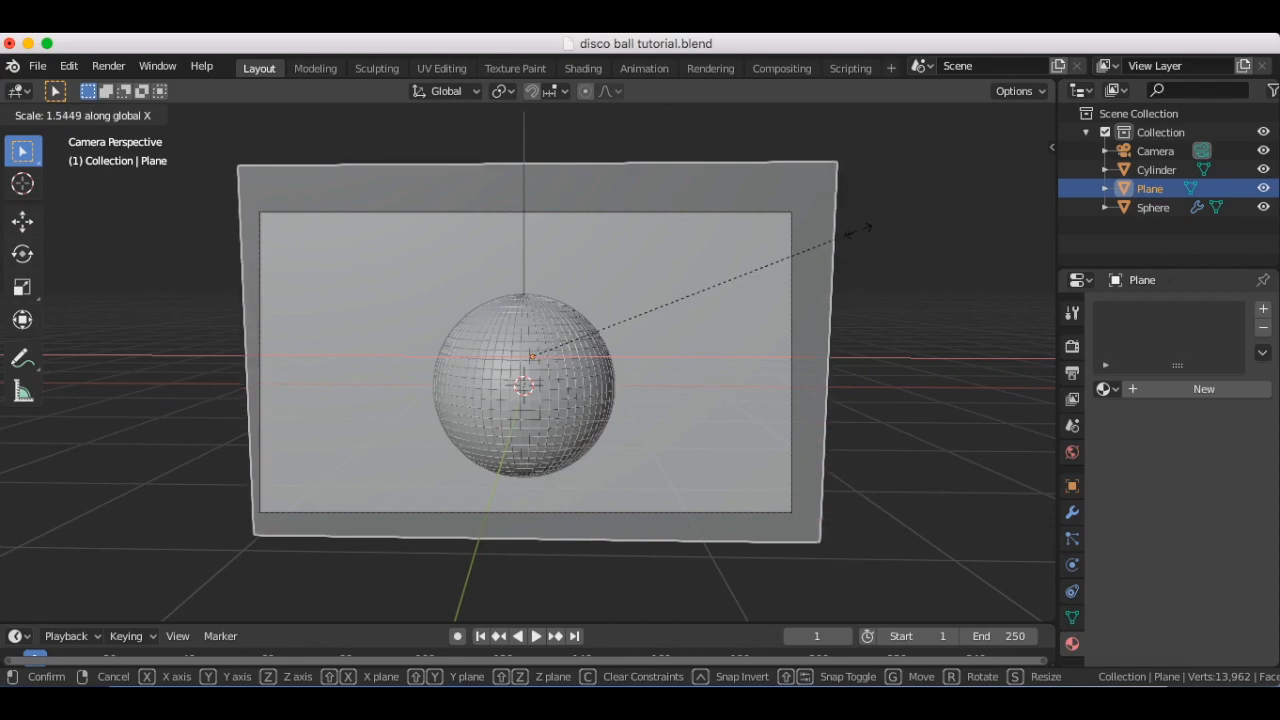
pyautogui.click(875, 226)
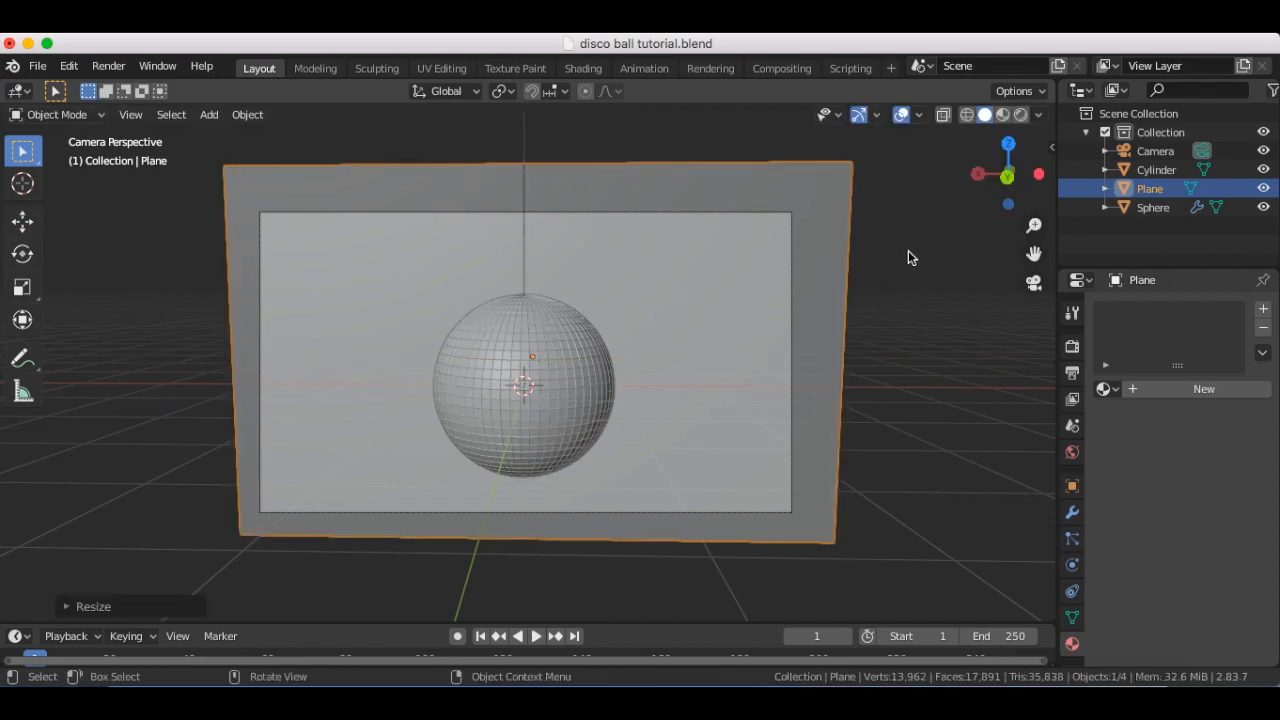
pyautogui.click(908, 251)
# Select the backdrop plane and give it a new object material in the Shading workspace
pyautogui.click(684, 156)
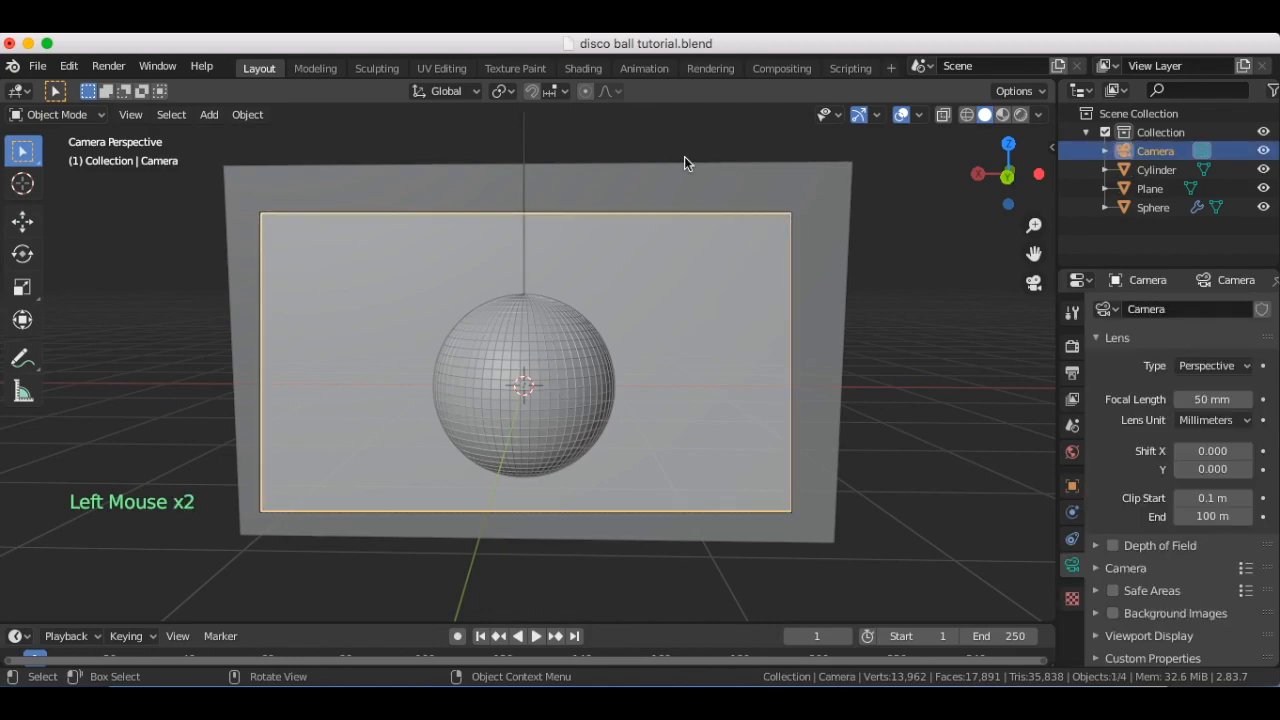
pyautogui.click(661, 181)
pyautogui.click(583, 68)
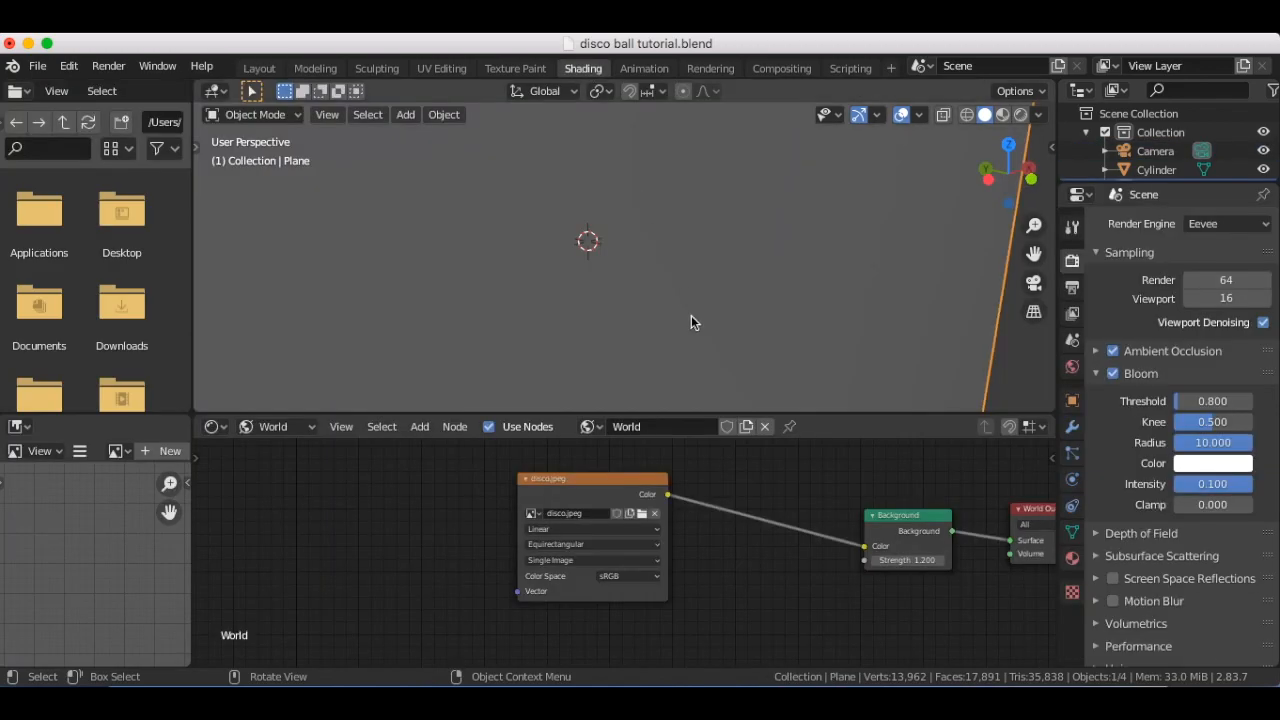
pyautogui.click(290, 426)
pyautogui.click(303, 447)
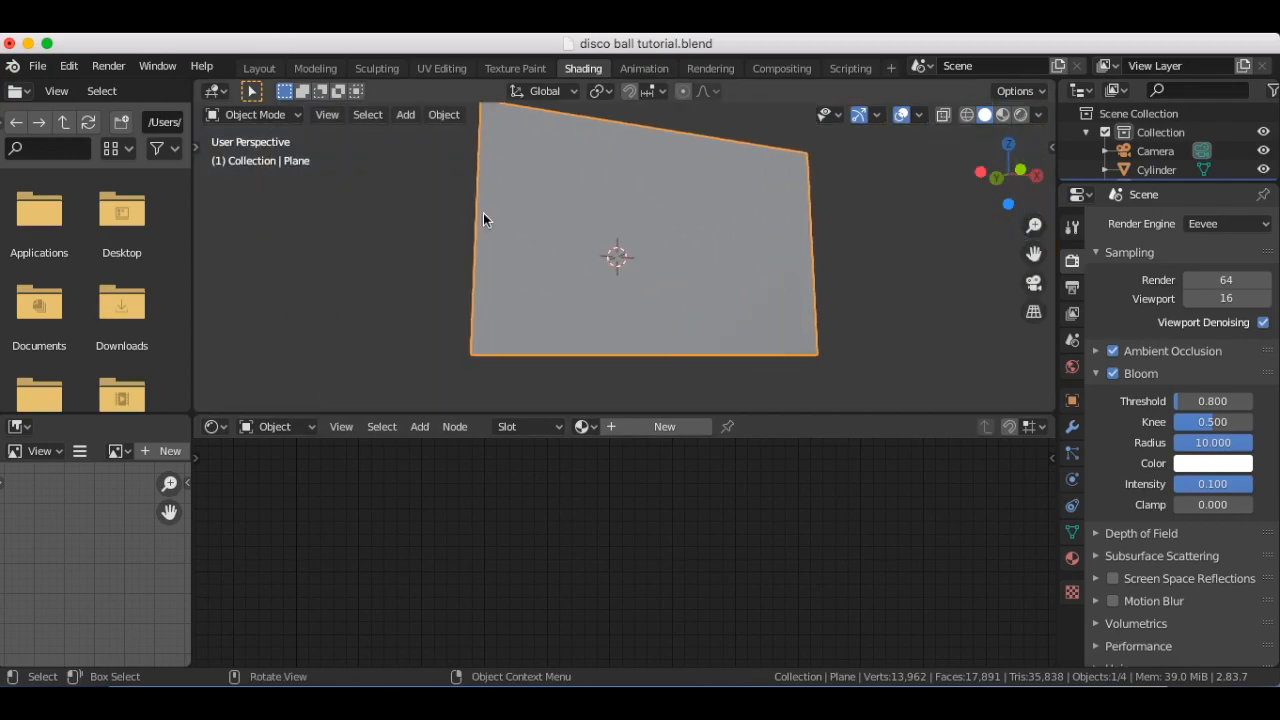
pyautogui.click(652, 426)
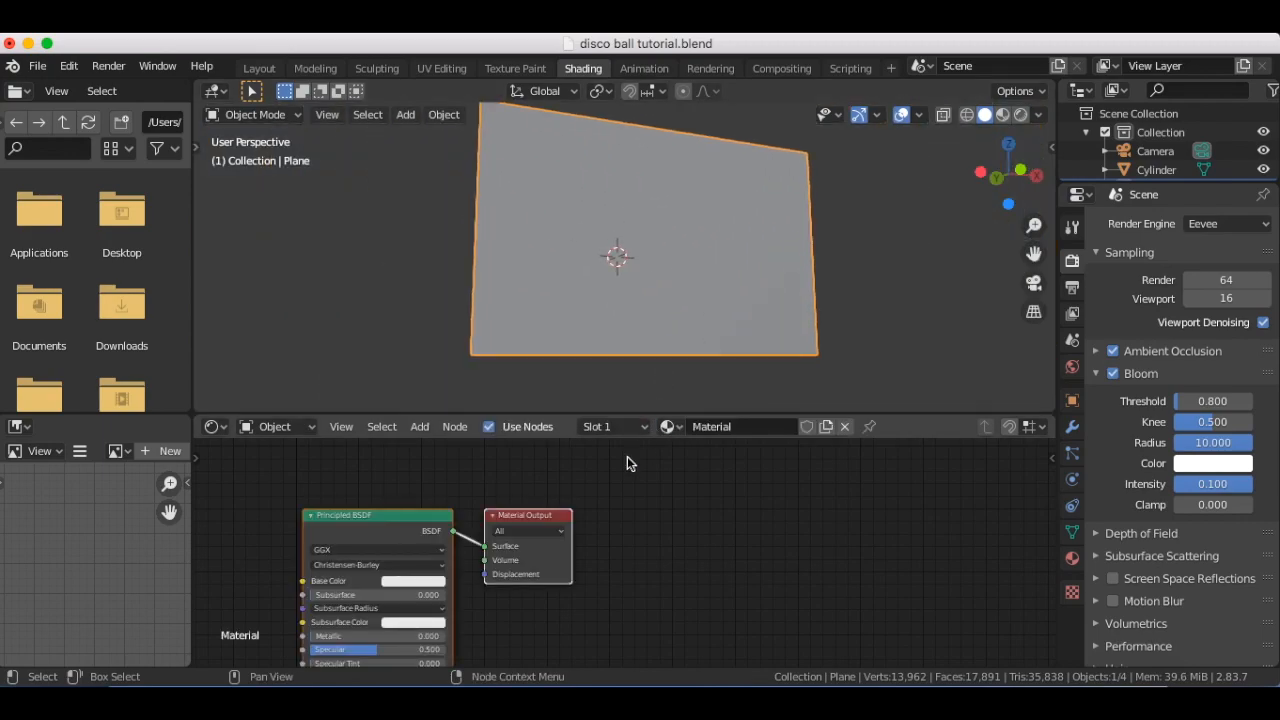
# Set the Base Color of the plane's Principled BSDF to a saturated blue
pyautogui.scroll(-2, 656, 606)
pyautogui.hscroll(-3, 656, 606)
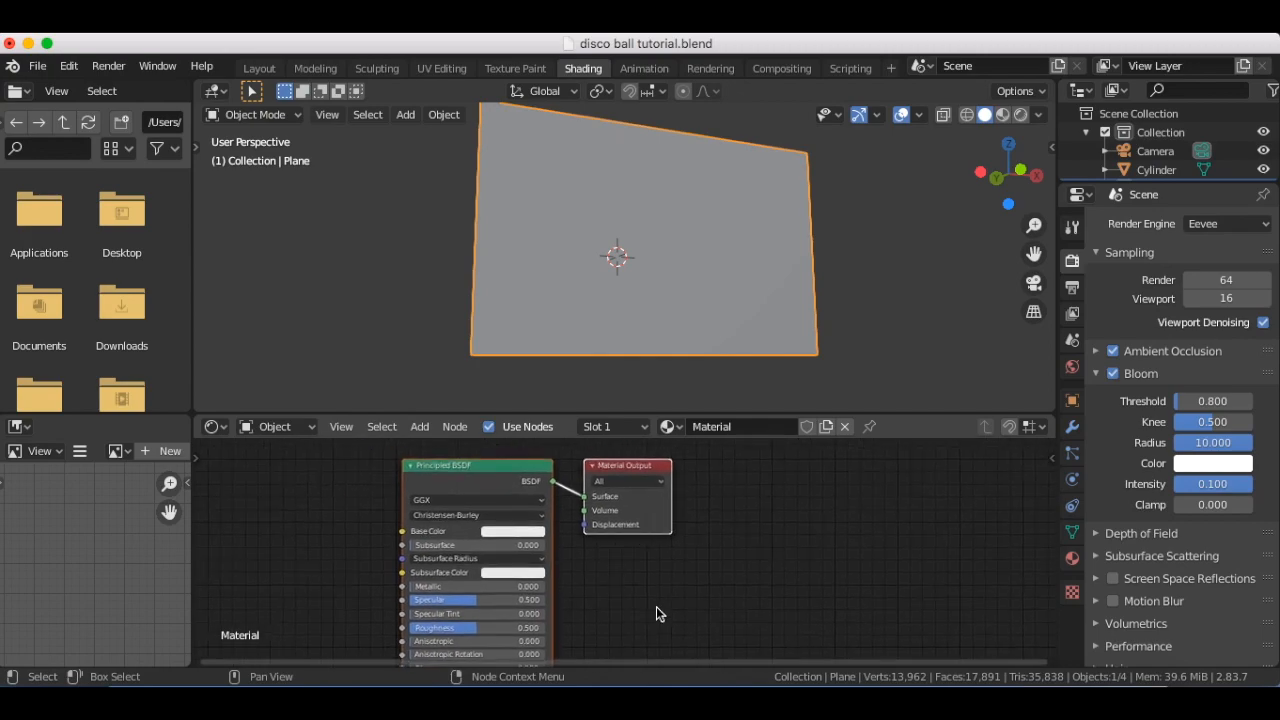
pyautogui.click(537, 532)
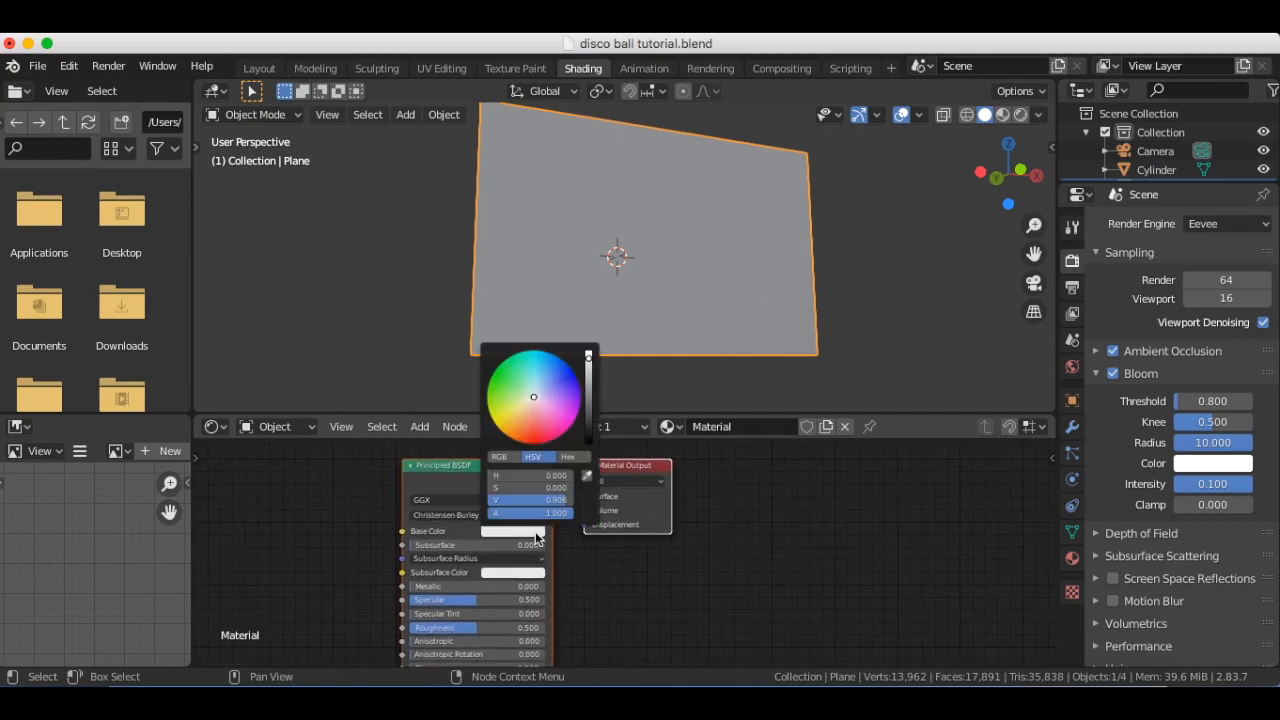
pyautogui.click(570, 387)
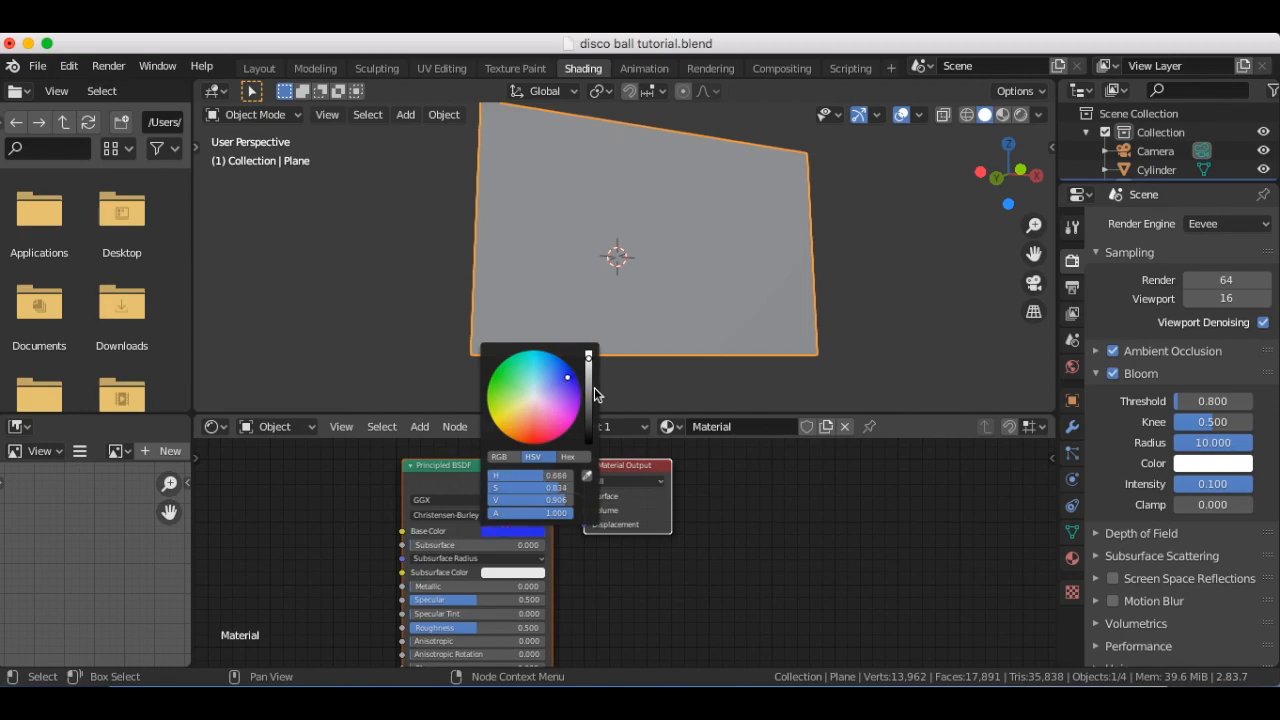
# Switch the viewport to rendered shading and view the disco ball in front of the blue backdrop
pyautogui.click(1019, 115)
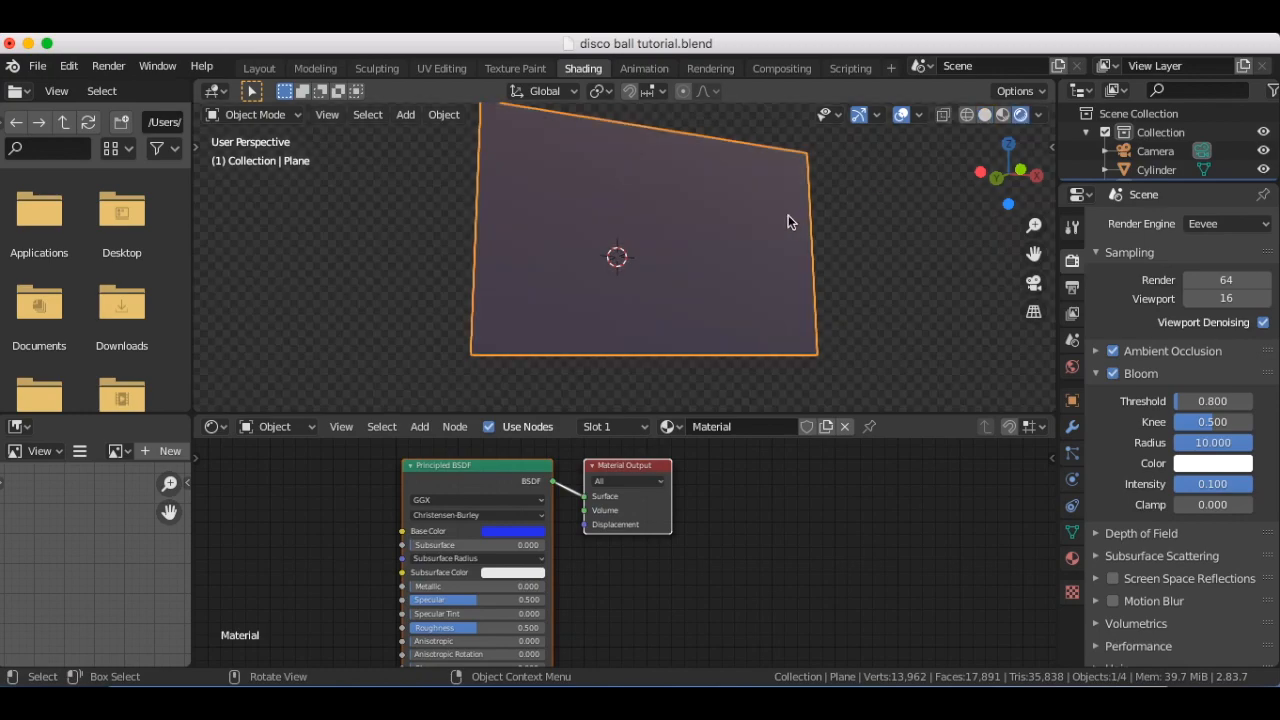
pyautogui.hotkey('alt', 'a')
pyautogui.scroll(5, 788, 220)
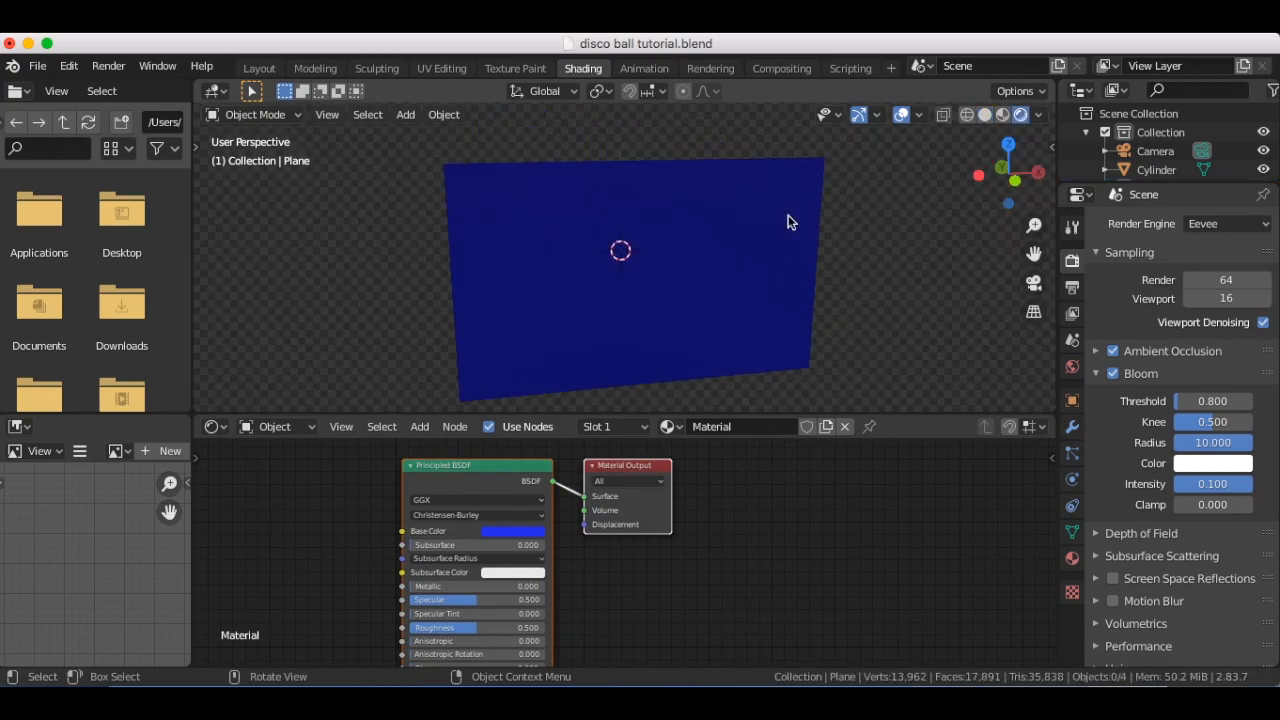
pyautogui.hscroll(5, 788, 220)
pyautogui.hscroll(10, 788, 215)
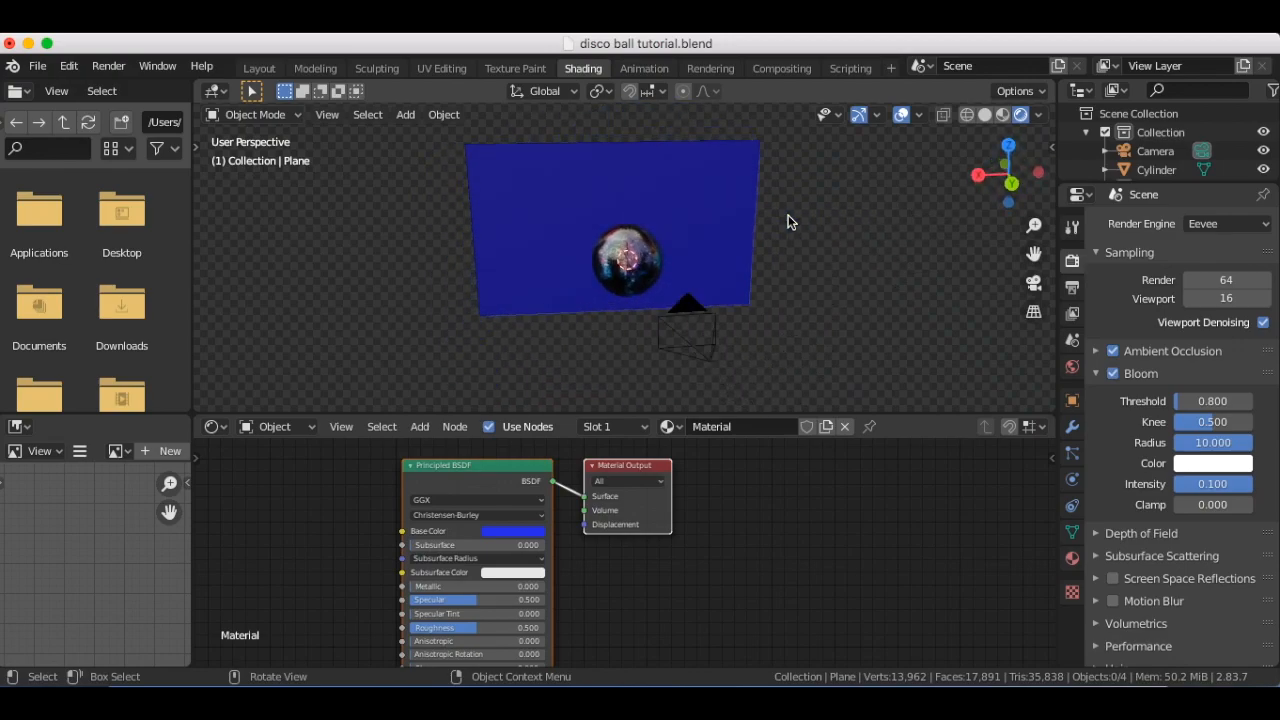
# Darken the backdrop's blue base colour to a value of about 0.56 and raise its Roughness to 0.814
pyautogui.click(510, 537)
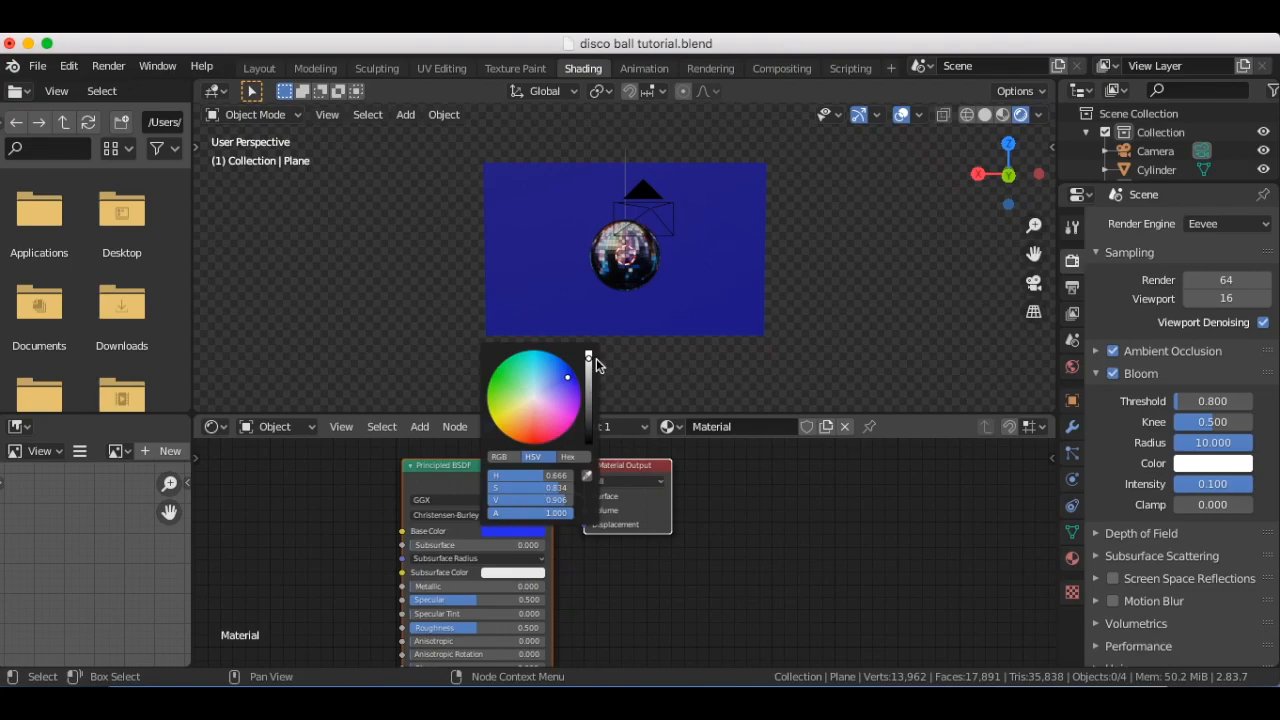
pyautogui.moveTo(590, 359); pyautogui.dragTo(588, 392)
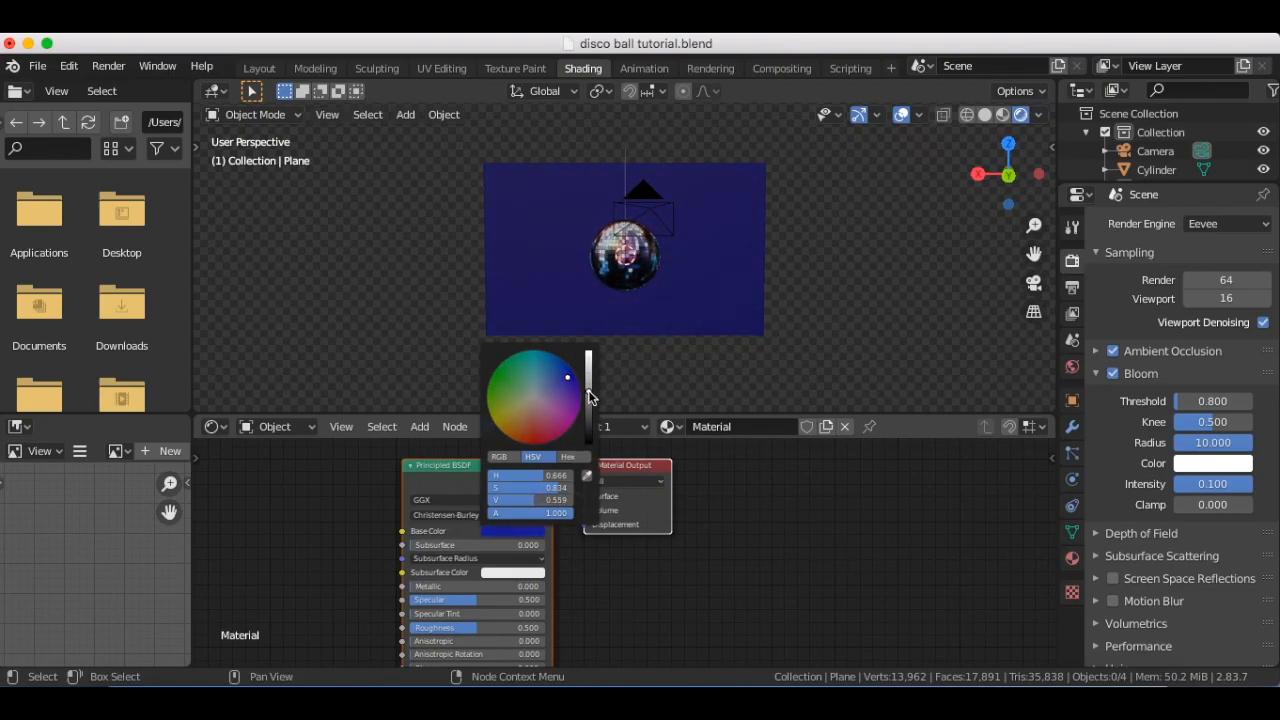
pyautogui.moveTo(476, 627); pyautogui.dragTo(577, 626)
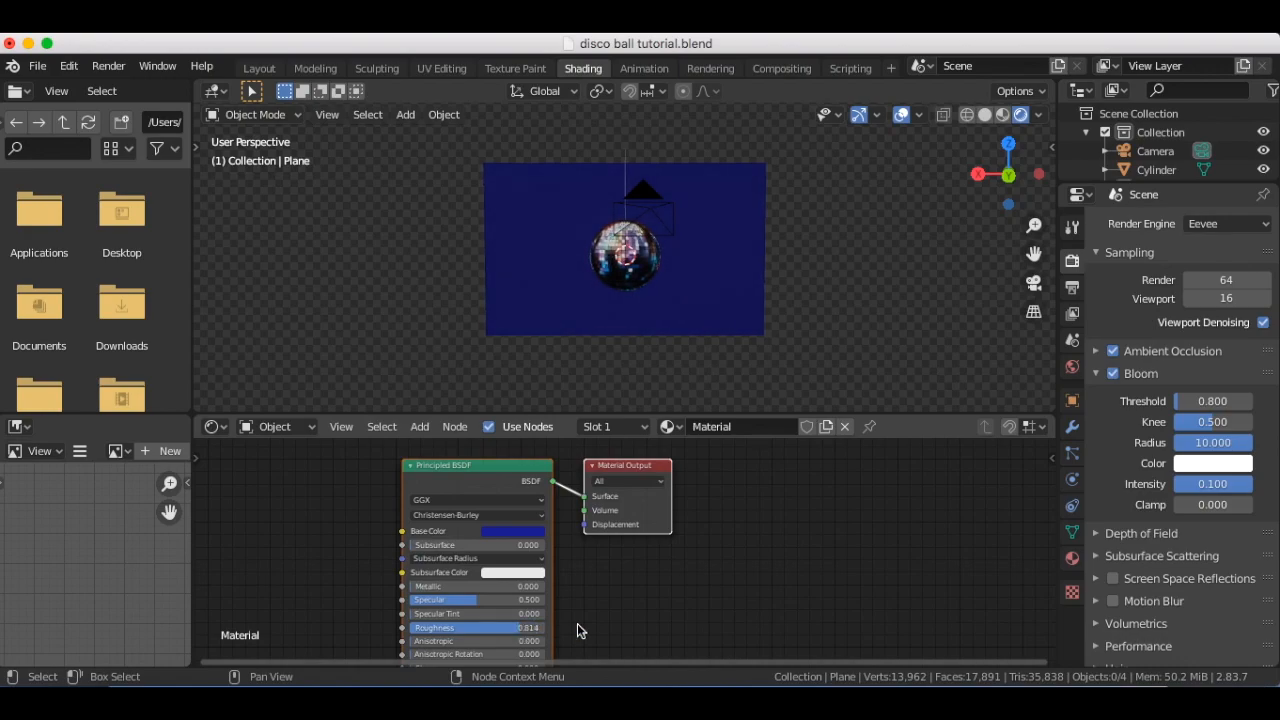
# Add a UV sphere mesh at the disco ball's centre
pyautogui.click(768, 231)
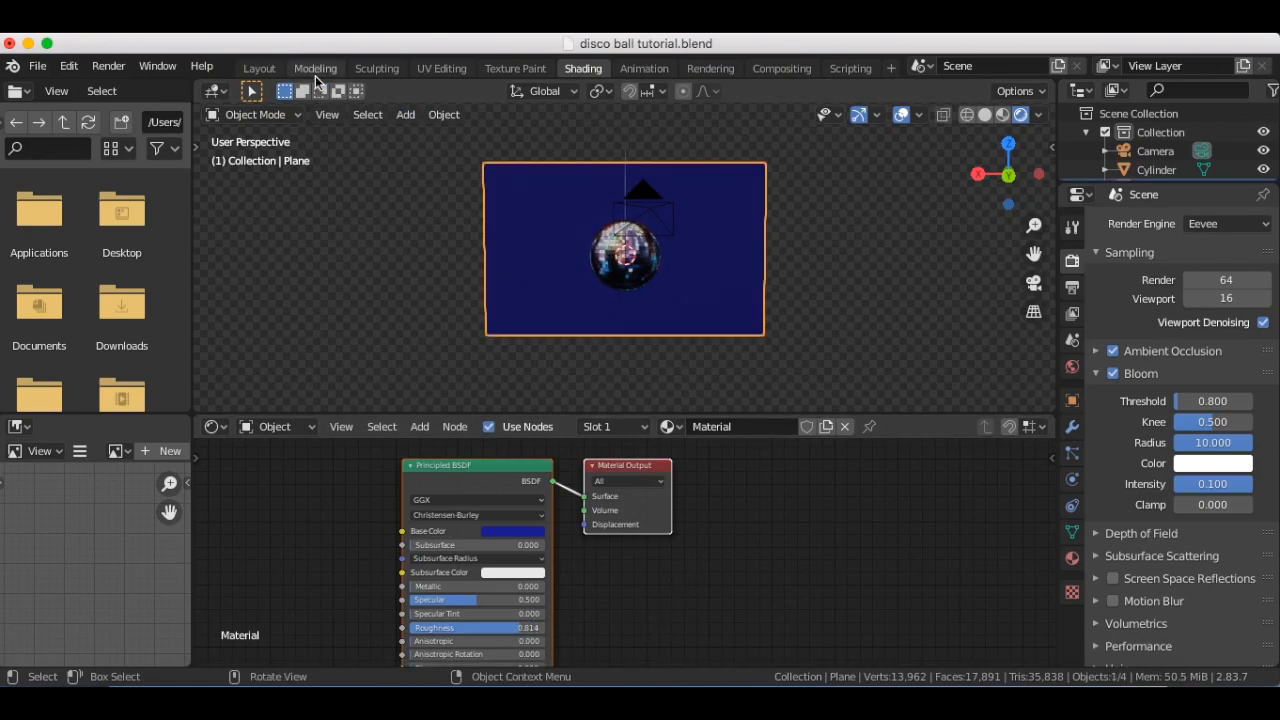
pyautogui.scroll(4, 464, 197)
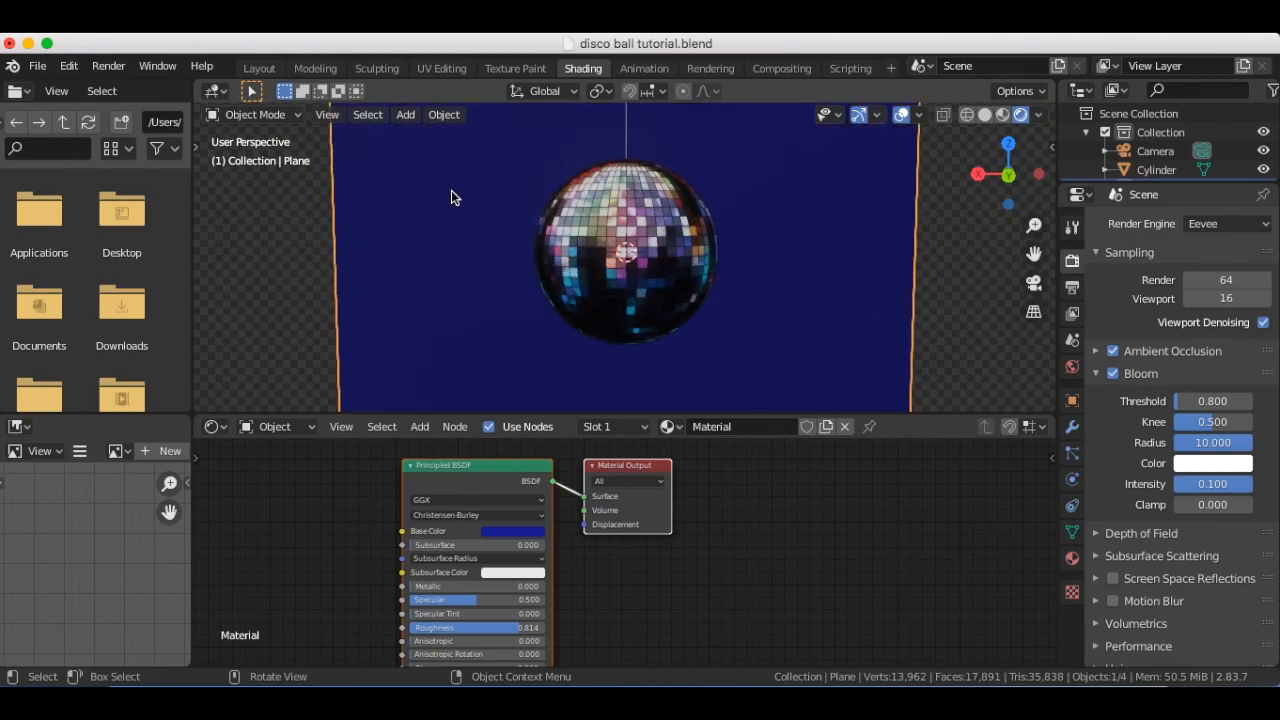
pyautogui.scroll(-2, 451, 195)
pyautogui.hotkey('shift', 'a')
pyautogui.moveTo(453, 194)
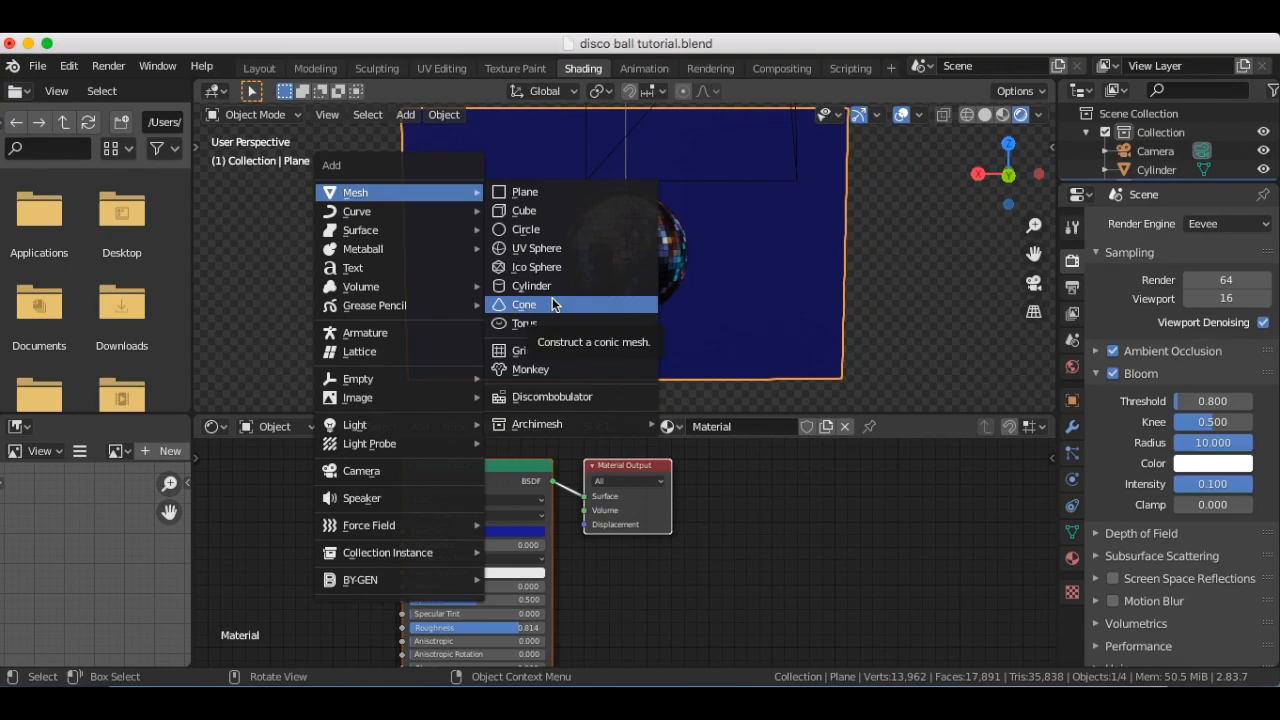
pyautogui.click(560, 247)
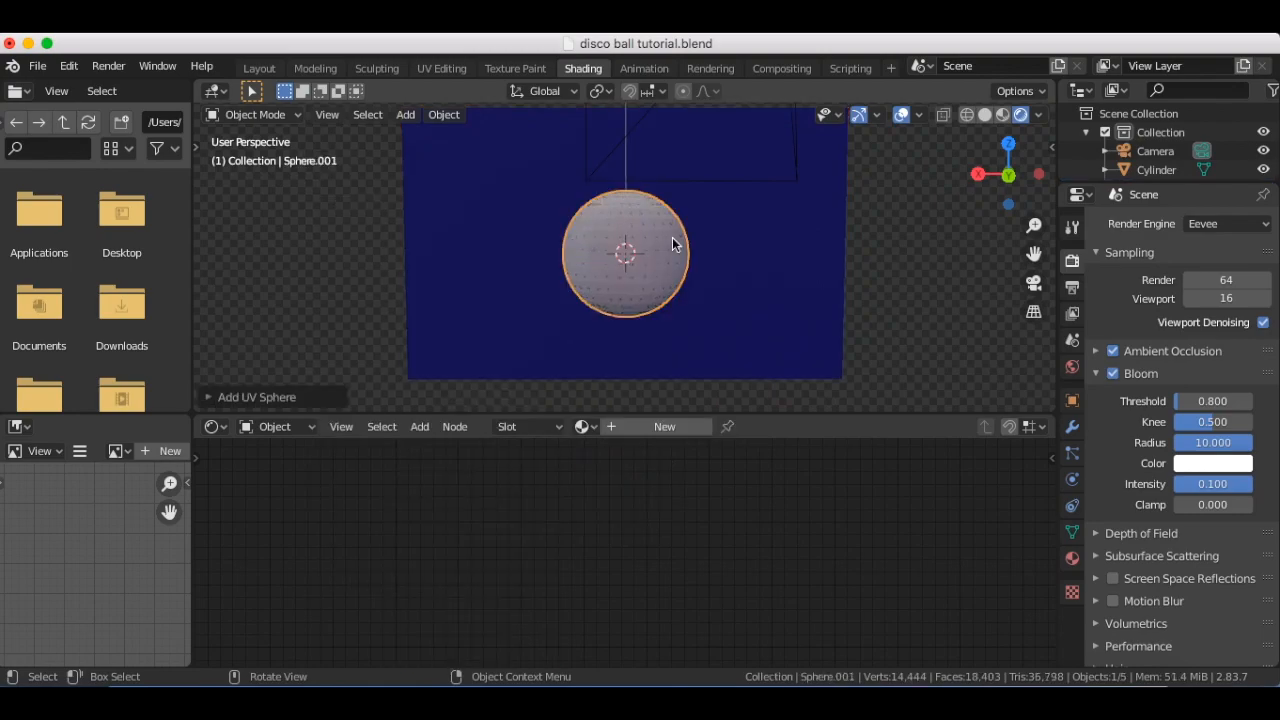
# Scale the new sphere down to a small ball and move it beside the disco ball
pyautogui.press('s')
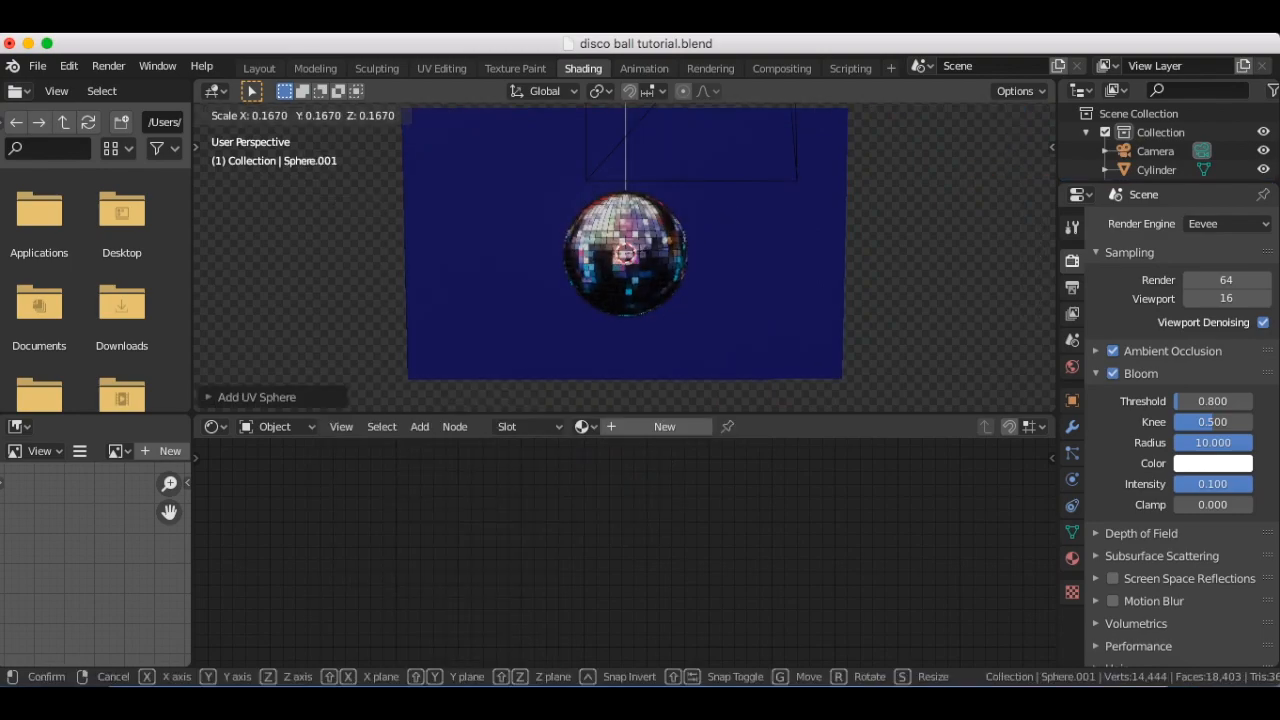
pyautogui.click(645, 255)
pyautogui.press('g')
pyautogui.click(508, 253)
pyautogui.scroll(2, 514, 258)
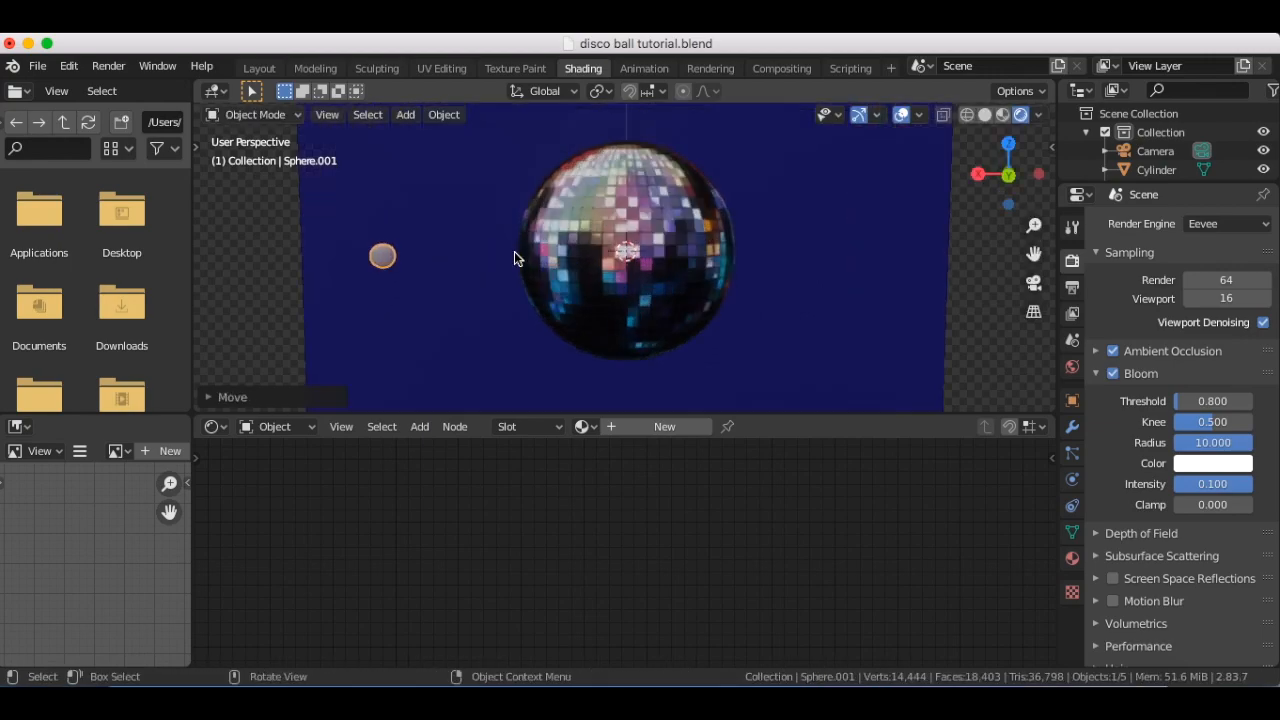
pyautogui.scroll(1, 514, 258)
# Give the small sphere a new material and delete its Principled BSDF node
pyautogui.click(500, 352)
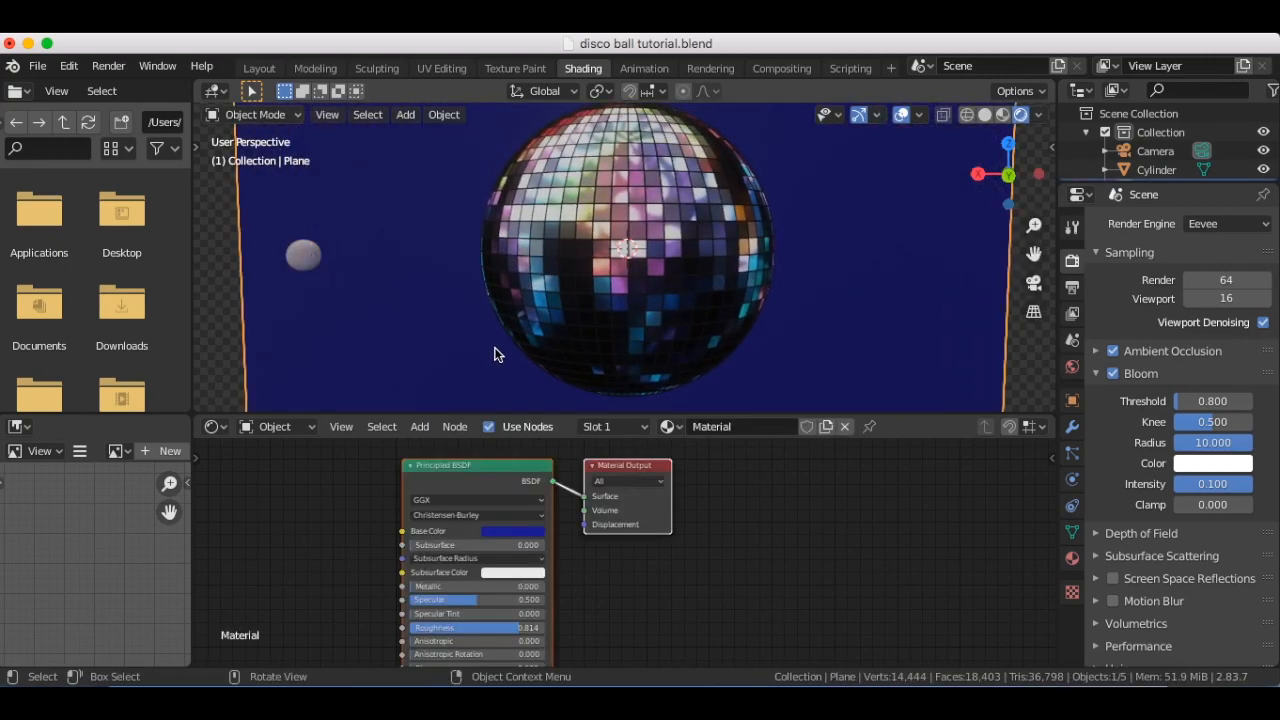
pyautogui.click(299, 254)
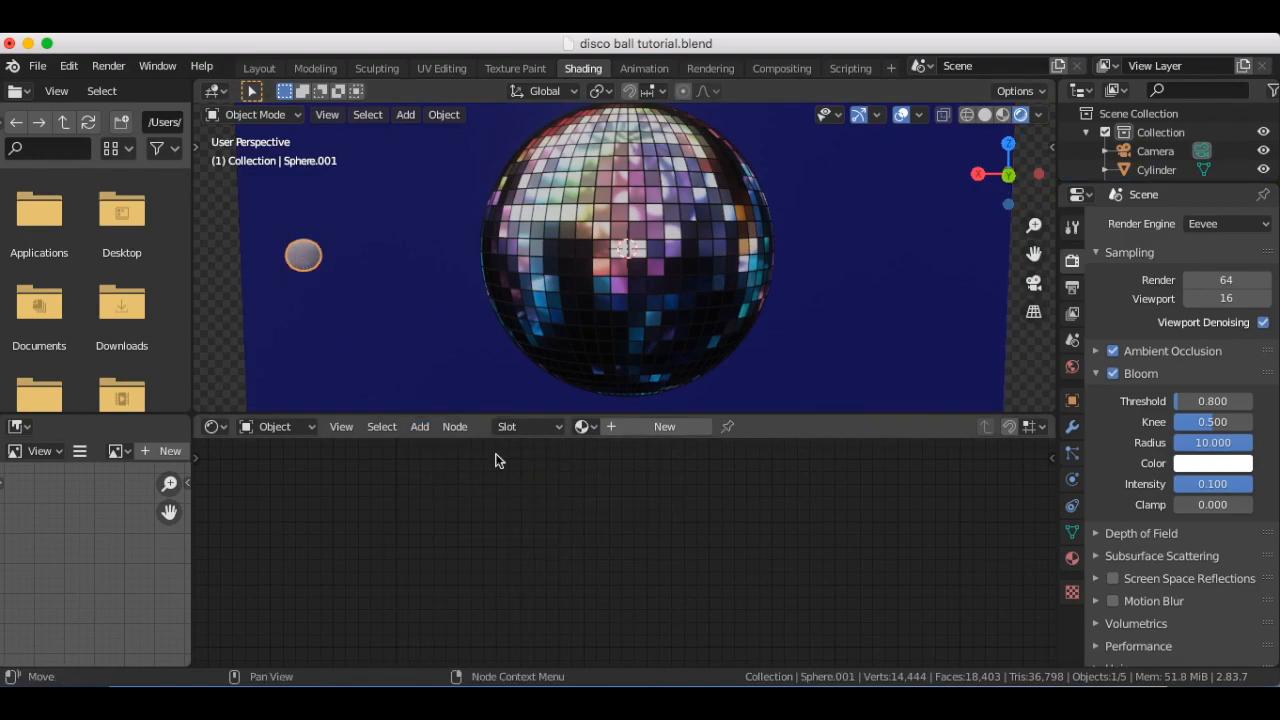
pyautogui.click(634, 428)
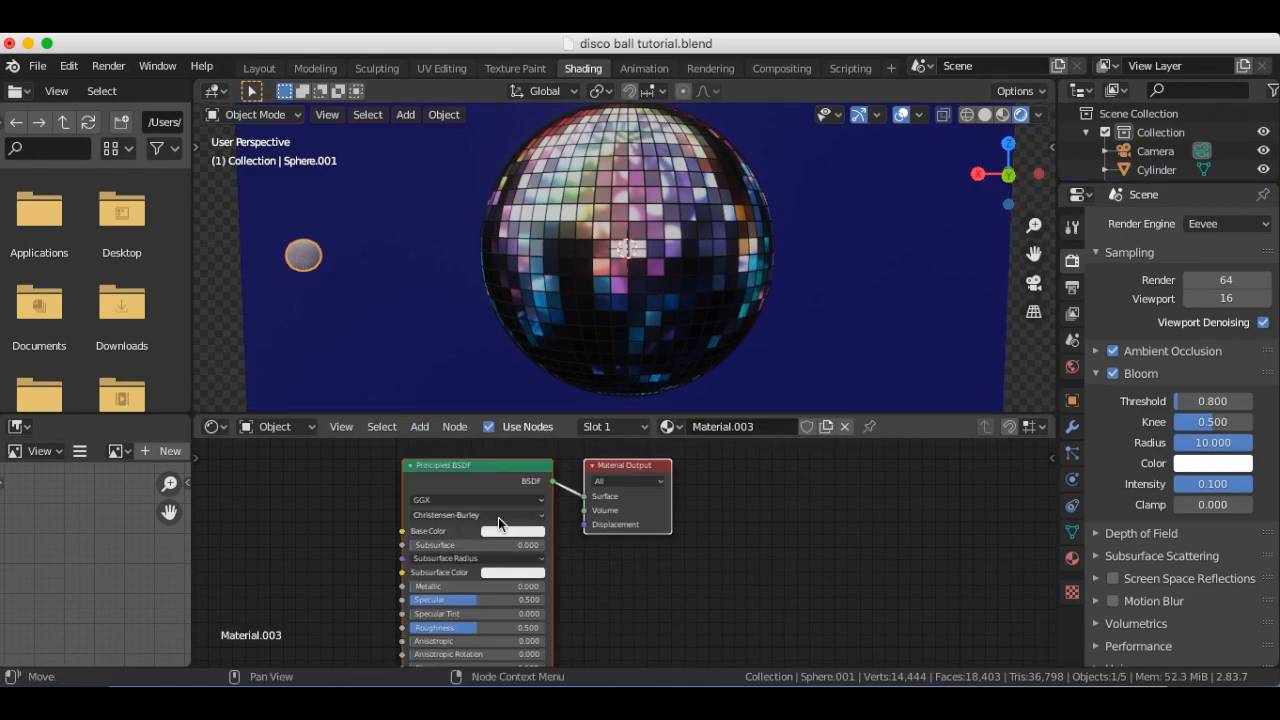
pyautogui.click(489, 471)
pyautogui.press('x')
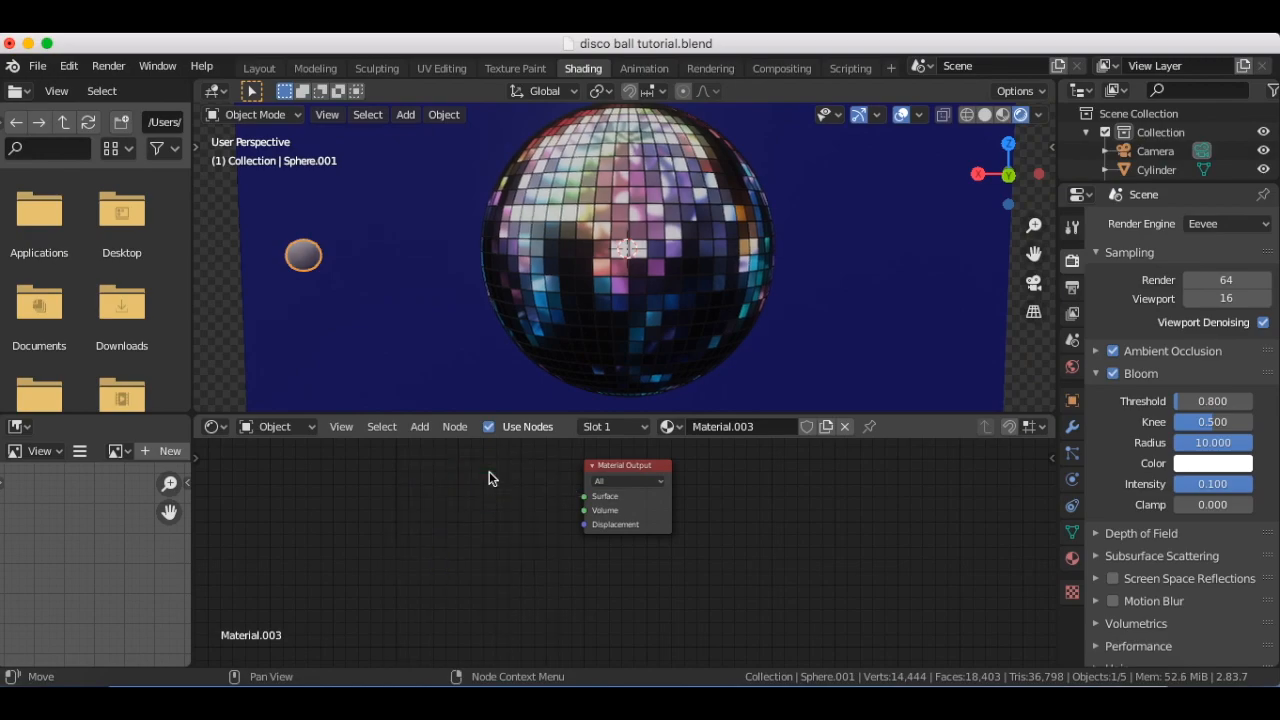
# Add an Emission shader node and connect it to the Surface input of the Material Output
pyautogui.hotkey('shift', 'a')
pyautogui.moveTo(490, 531)
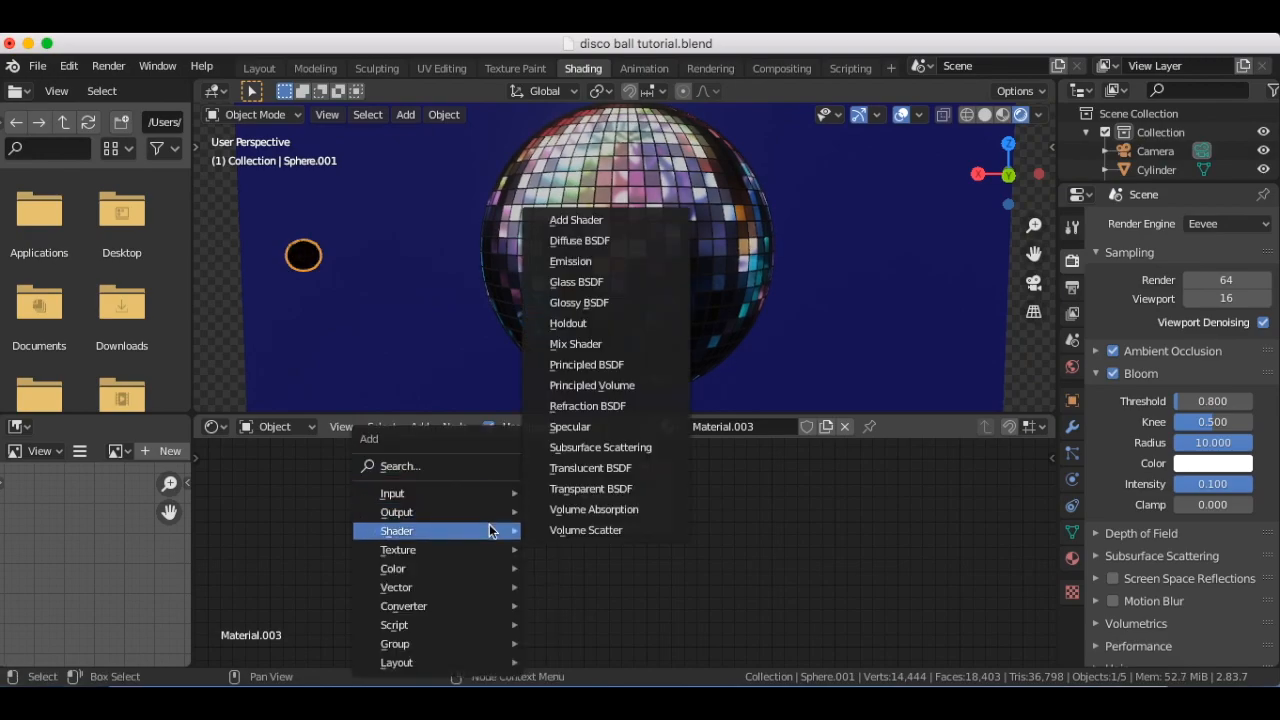
pyautogui.click(615, 273)
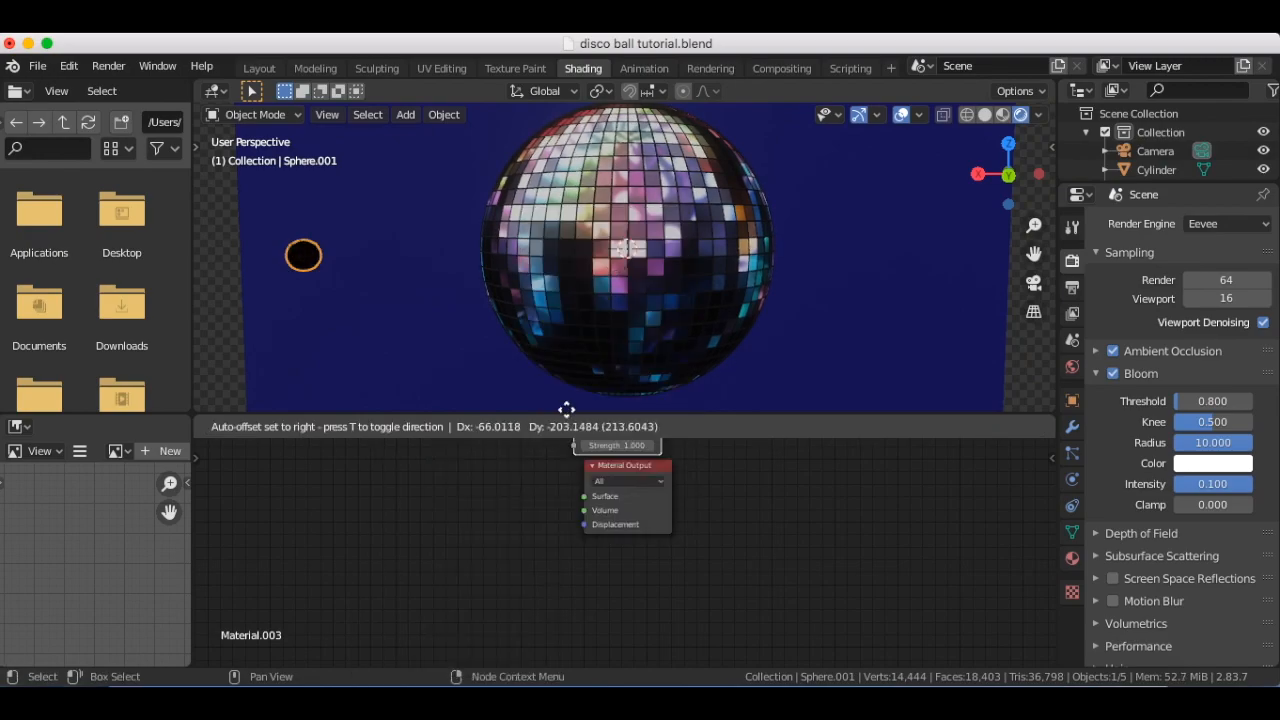
pyautogui.click(476, 503)
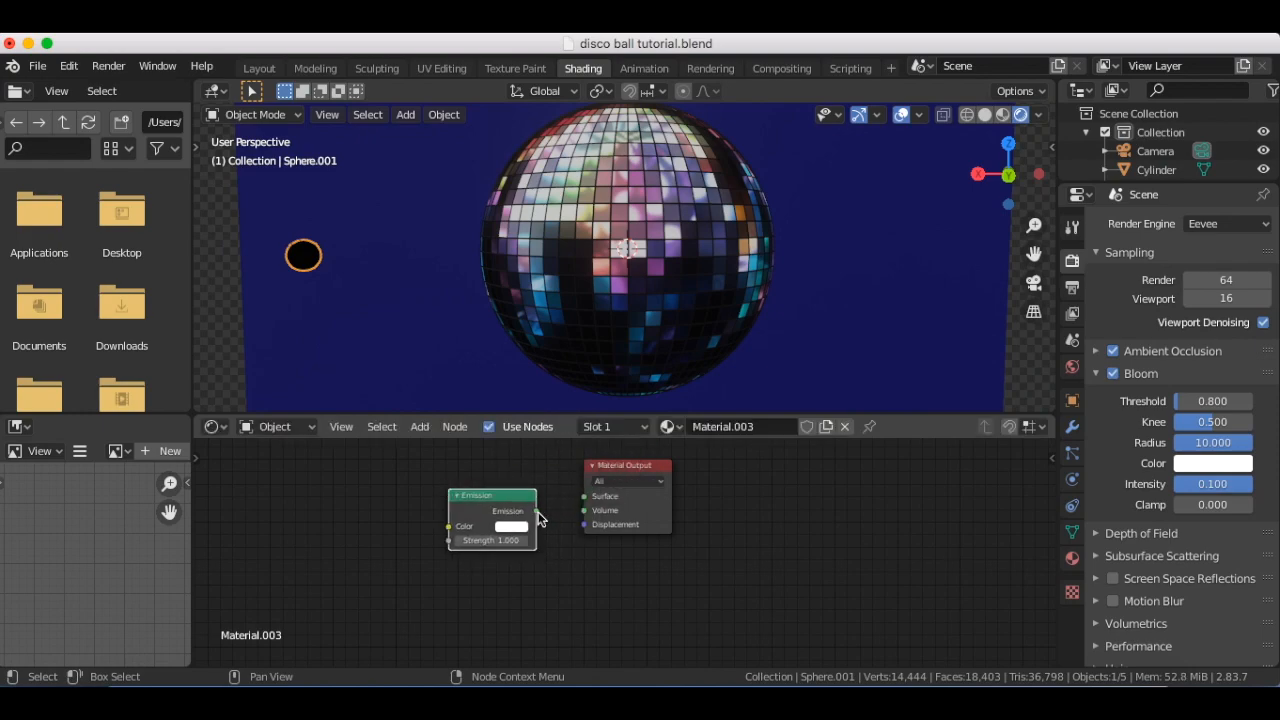
pyautogui.moveTo(537, 511); pyautogui.dragTo(587, 505)
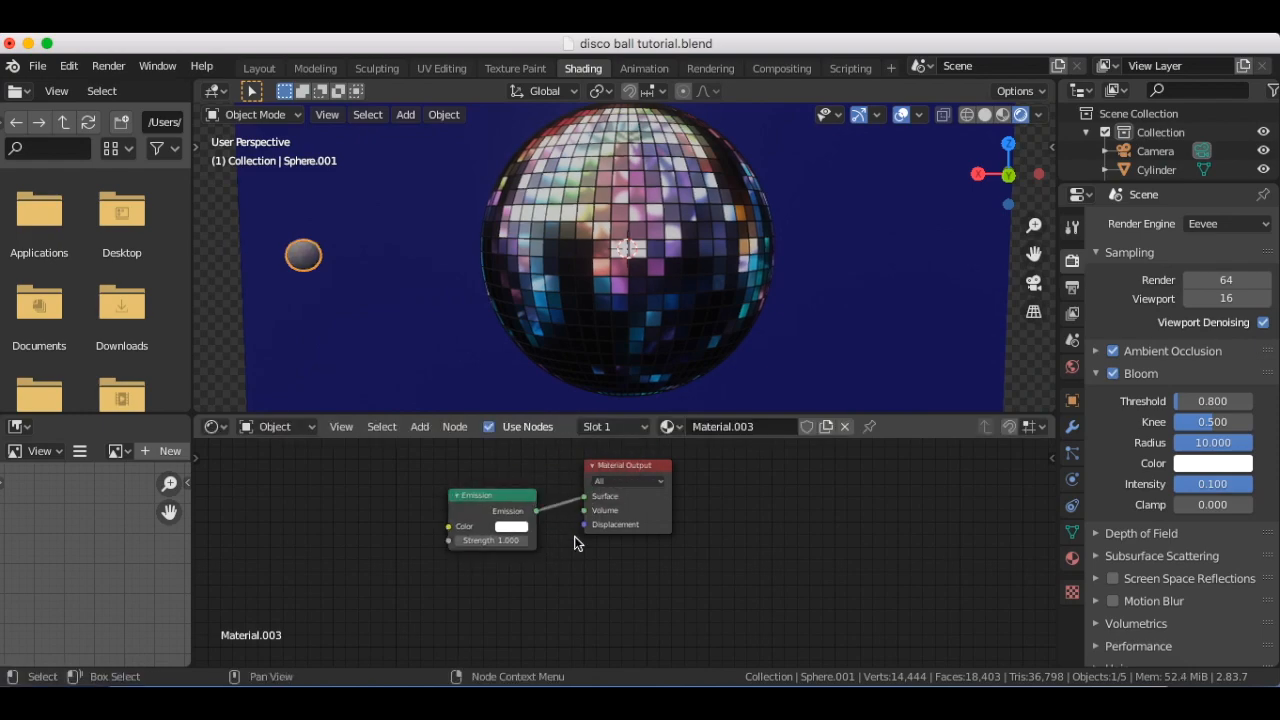
# Set the Emission color of the small sphere to a bright magenta pink
pyautogui.click(515, 530)
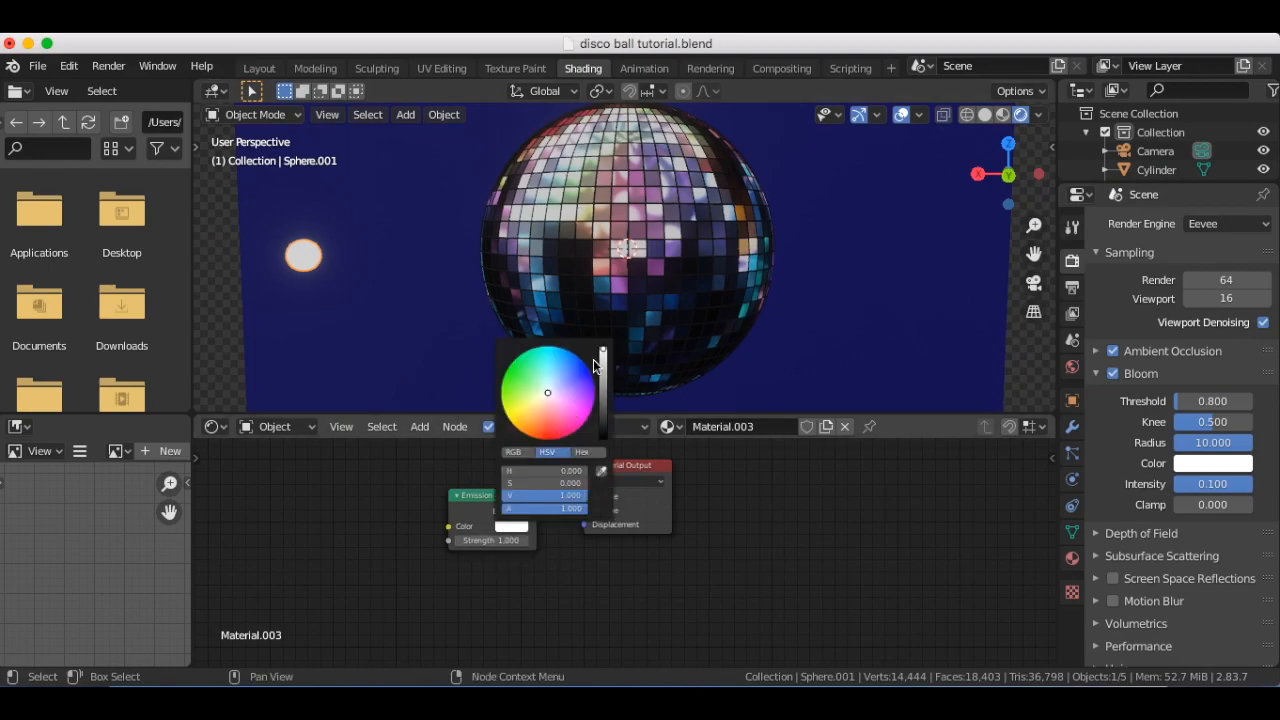
pyautogui.click(581, 411)
pyautogui.moveTo(579, 413); pyautogui.dragTo(582, 406)
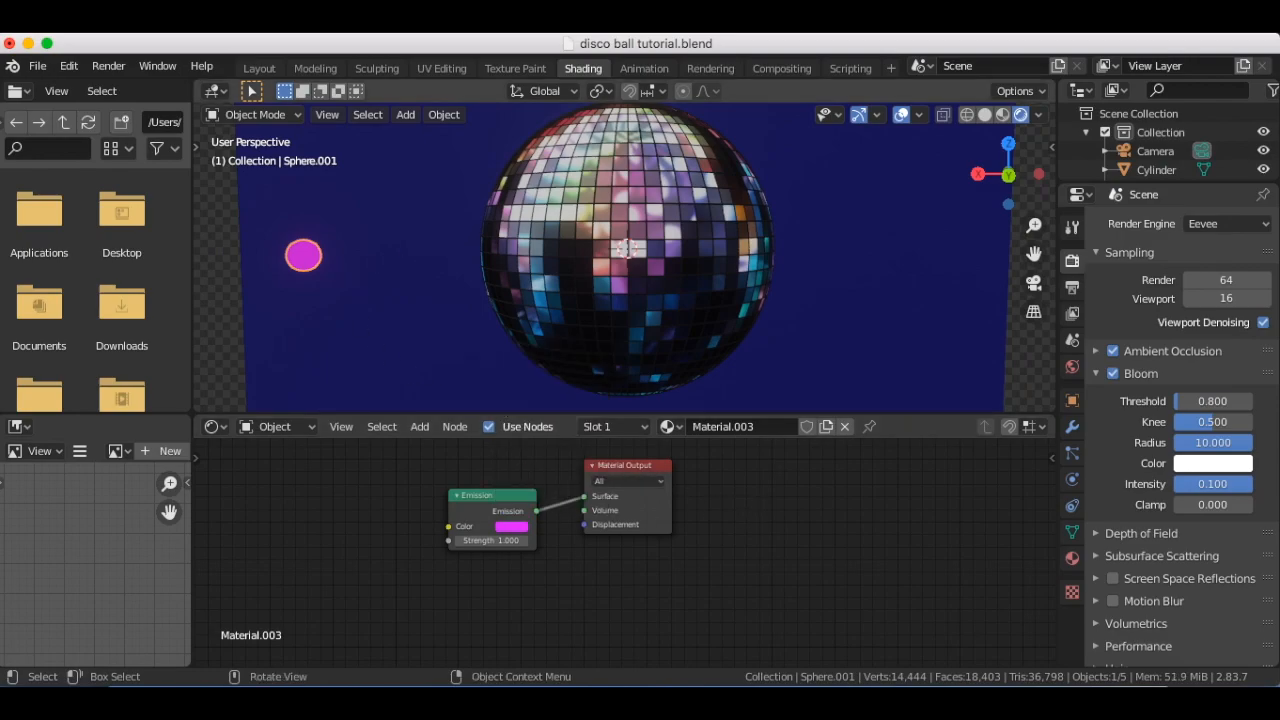
# Shrink the pink sphere further and move it back toward the blue backdrop
pyautogui.press('s')
pyautogui.click(373, 237)
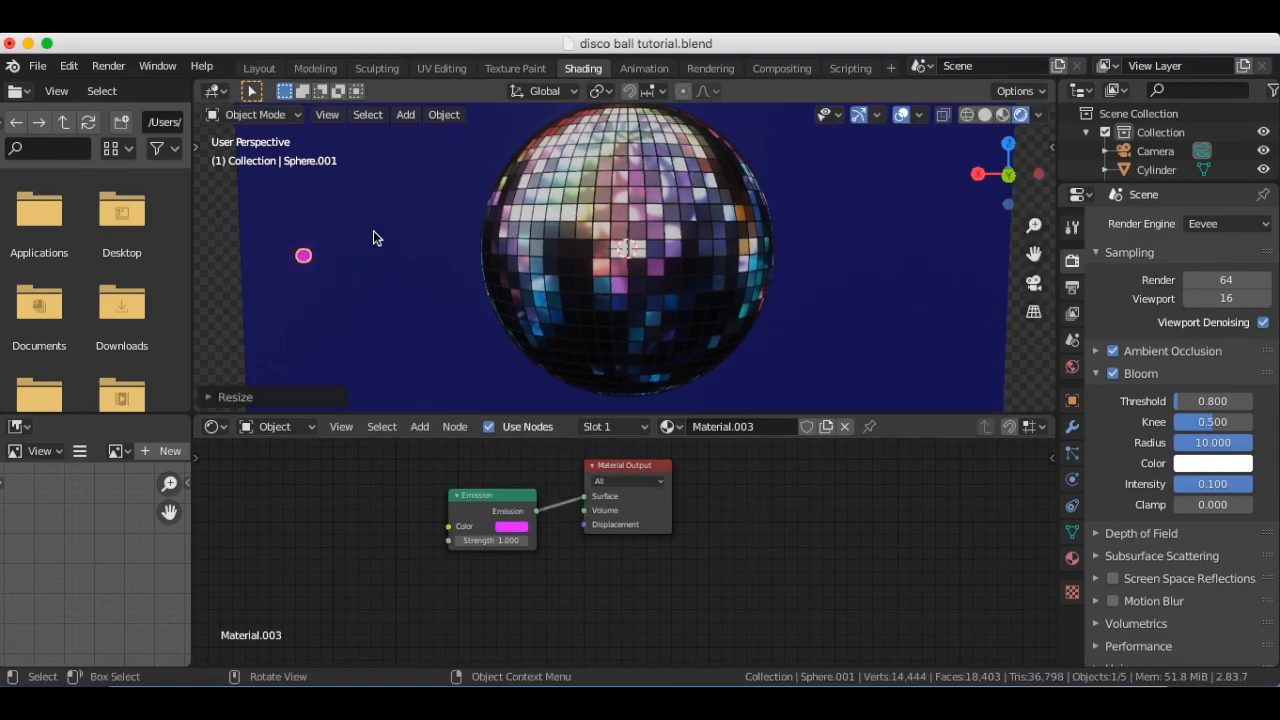
pyautogui.hscroll(5, 373, 237)
pyautogui.hscroll(-10, 373, 237)
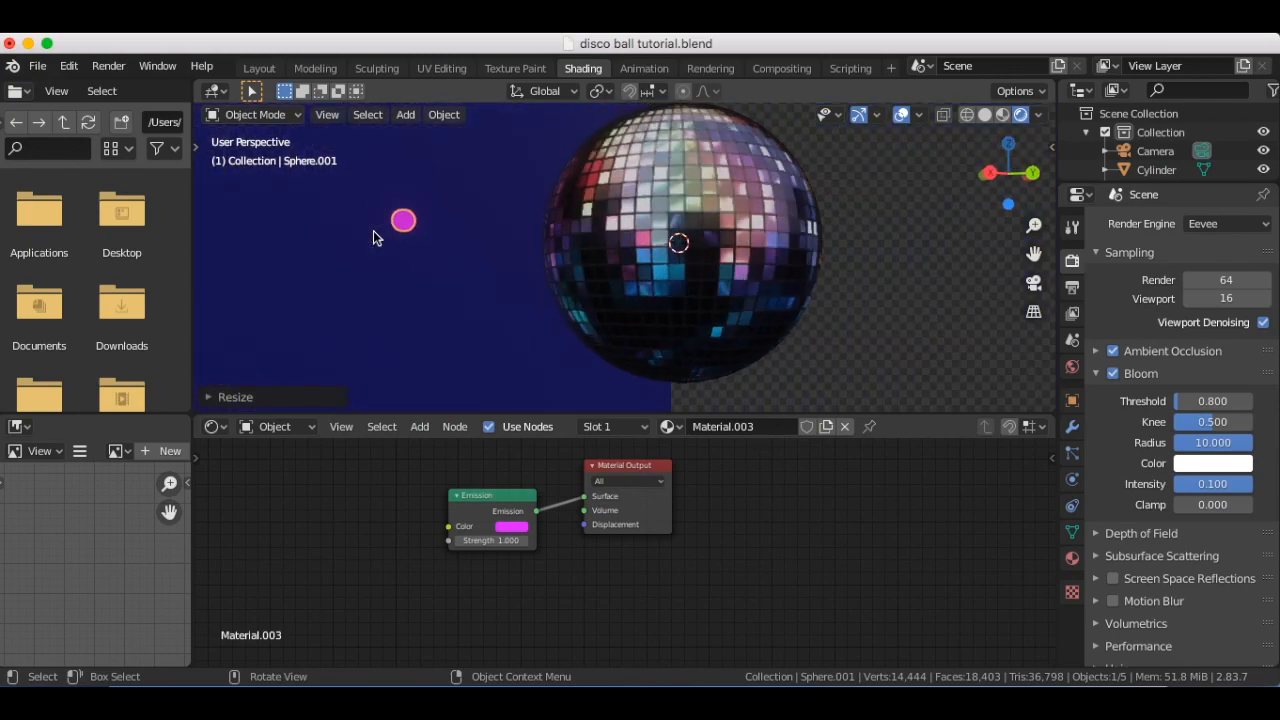
pyautogui.scroll(-4, 374, 232)
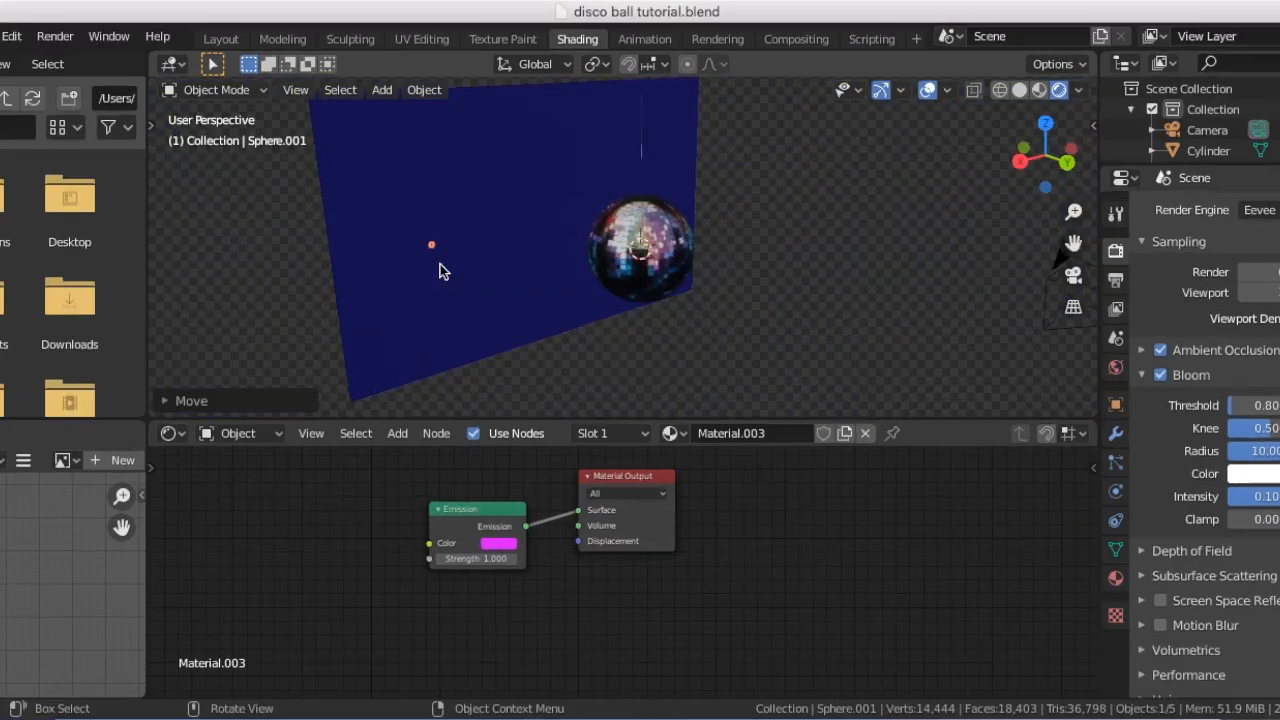
pyautogui.hscroll(3, 440, 265)
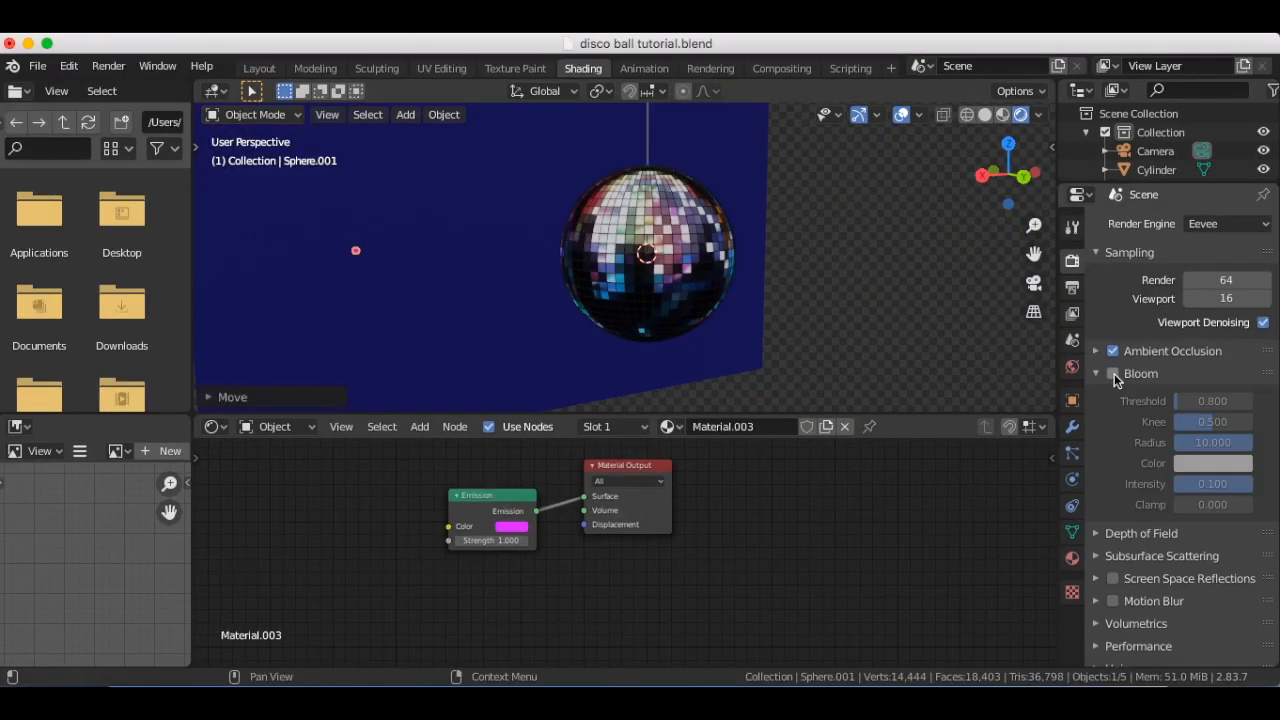
# Set the Bloom Radius to 6.744 and the sphere's Emission Strength to 24
pyautogui.click(1160, 374)
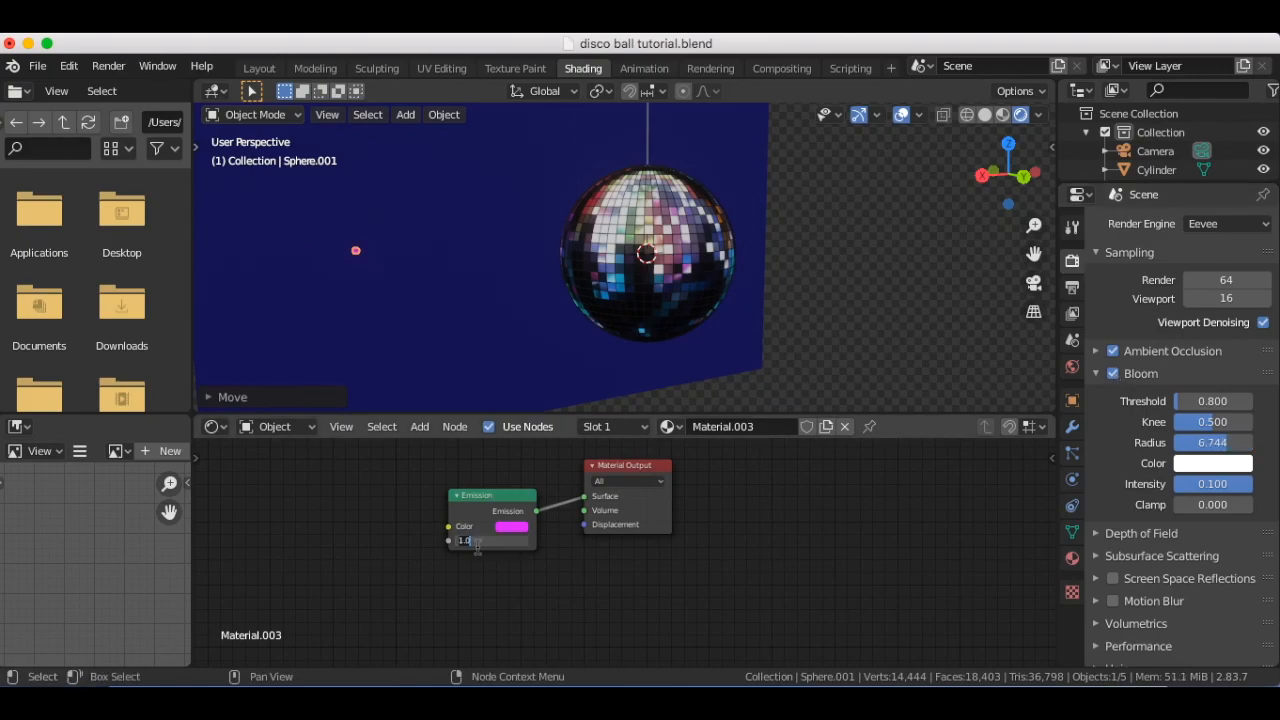
pyautogui.moveTo(458, 542); pyautogui.dragTo(598, 542)
pyautogui.hscroll(10, 393, 354)
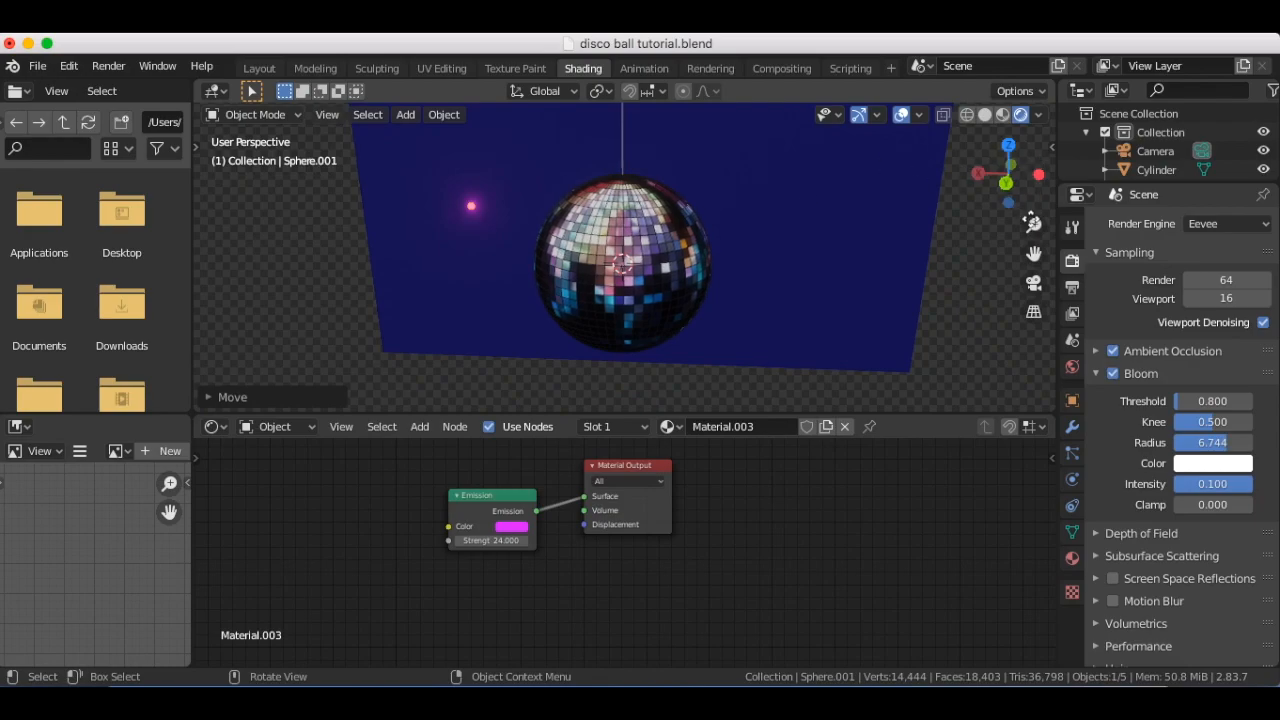
# In the camera view, duplicate the glowing sphere three times and place the copies around the upper half of the disco ball
pyautogui.click(1034, 283)
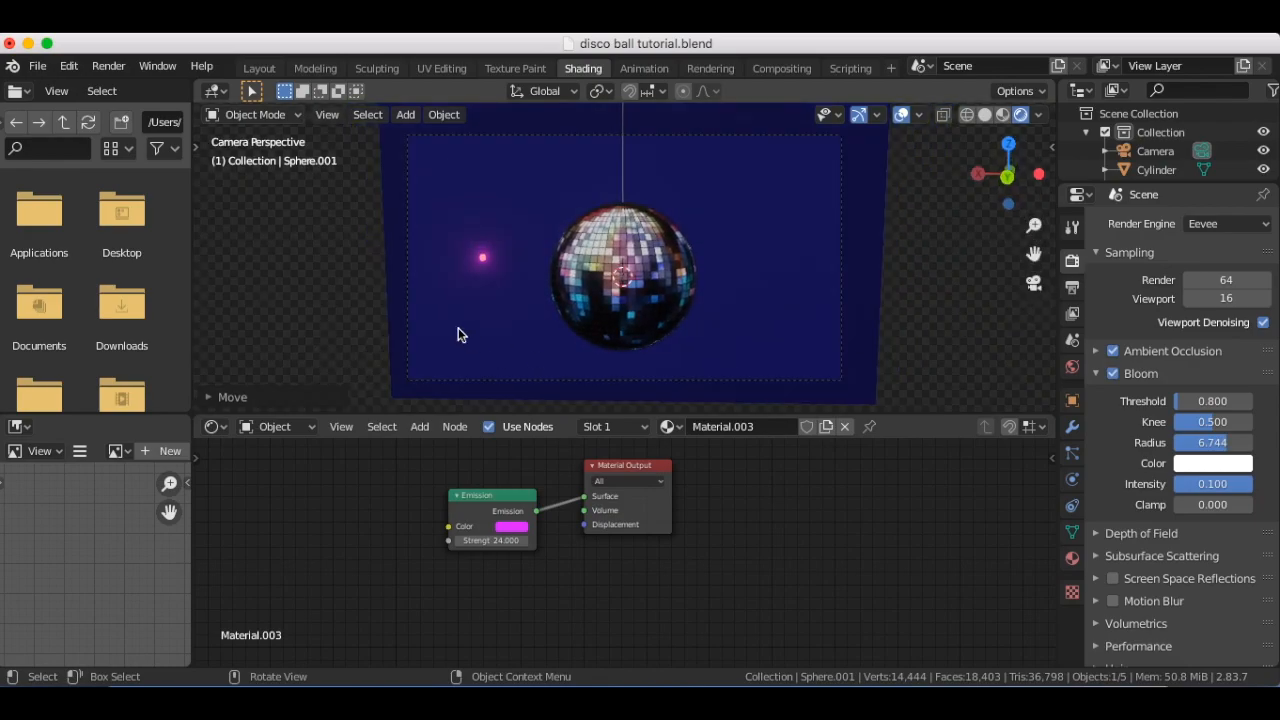
pyautogui.click(484, 259)
pyautogui.click(483, 259)
pyautogui.hotkey('shift', 'd')
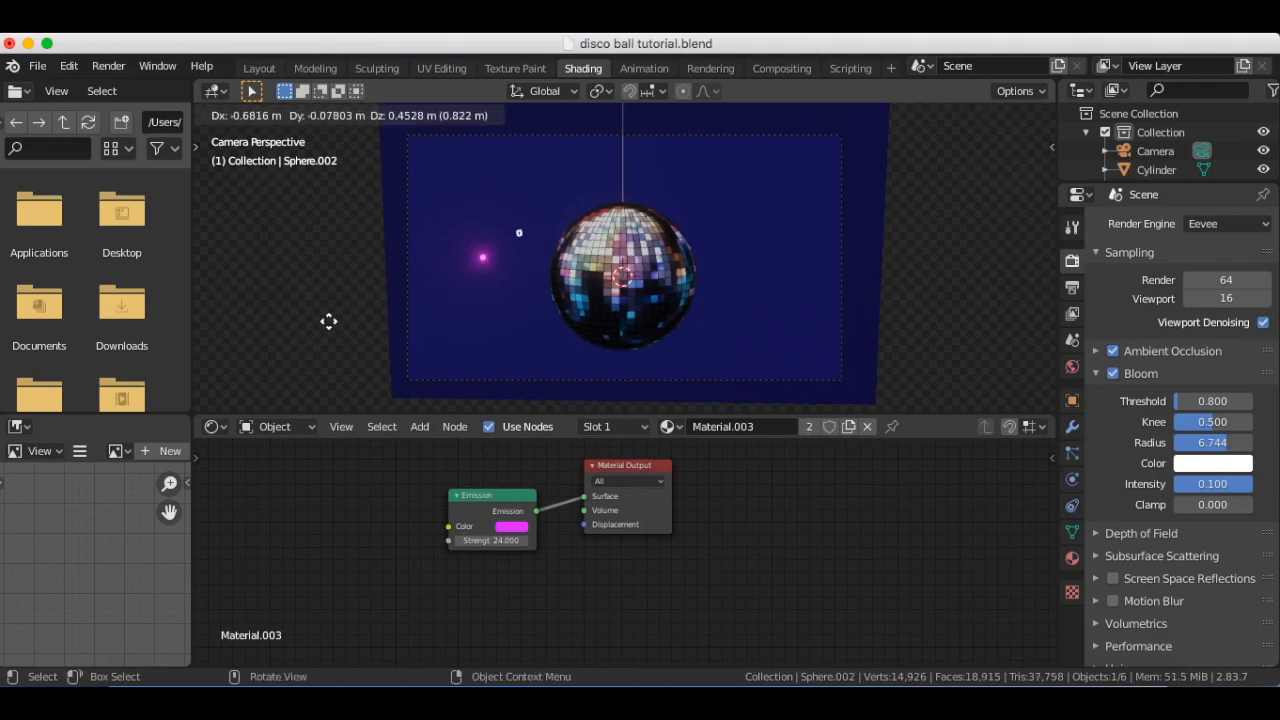
pyautogui.click(840, 245)
pyautogui.hotkey('shift', 'd')
pyautogui.click(668, 224)
pyautogui.hotkey('shift', 'd')
pyautogui.press('z')
pyautogui.click(702, 171)
# Duplicate the glowing sphere five more times and scatter the copies around the lower half of the disco ball
pyautogui.hotkey('shift', 'd')
pyautogui.hotkey('shift', 'y')
pyautogui.click(797, 328)
pyautogui.hotkey('shift', 'd')
pyautogui.click(735, 367)
pyautogui.hotkey('shift', 'd')
pyautogui.click(710, 302)
pyautogui.hotkey('shift', 'd')
pyautogui.click(523, 309)
pyautogui.hotkey('shift', 'd')
pyautogui.click(565, 356)
# Raise the spheres' Emission Strength to 76.8 and add three more glowing copies near the corners of the camera frame
pyautogui.moveTo(463, 541); pyautogui.dragTo(463, 543)
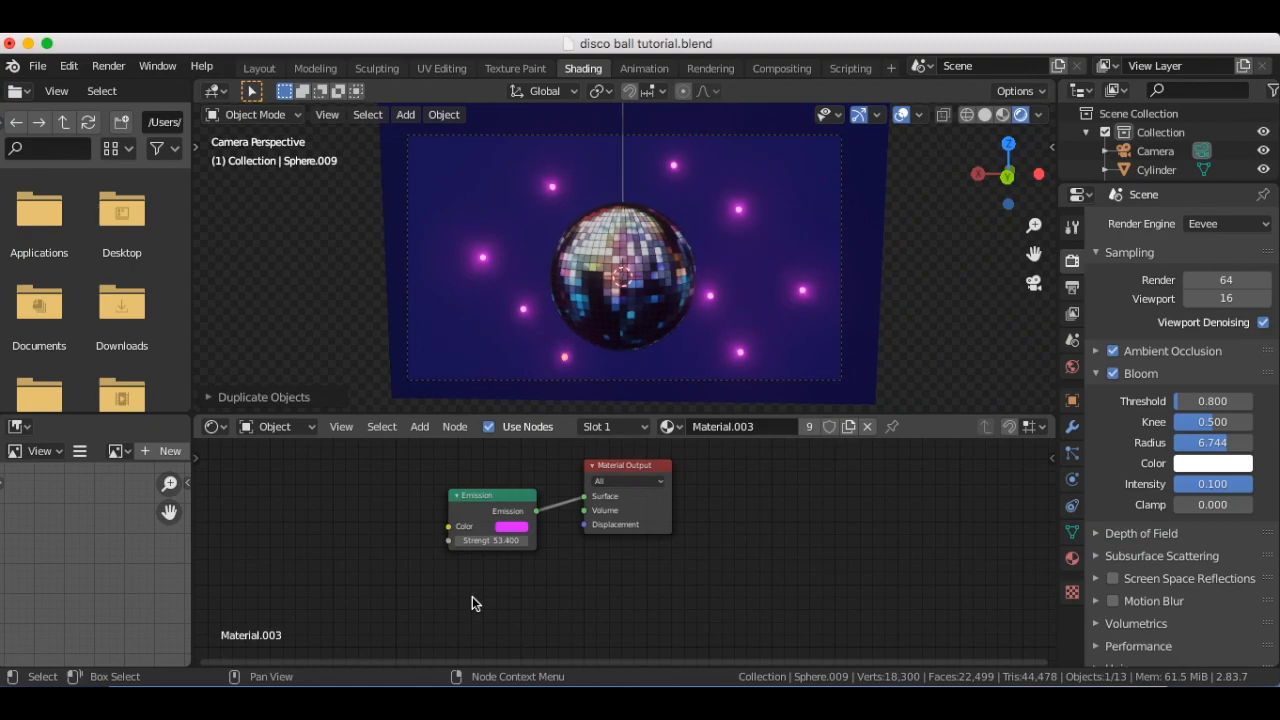
pyautogui.moveTo(470, 541); pyautogui.dragTo(477, 541)
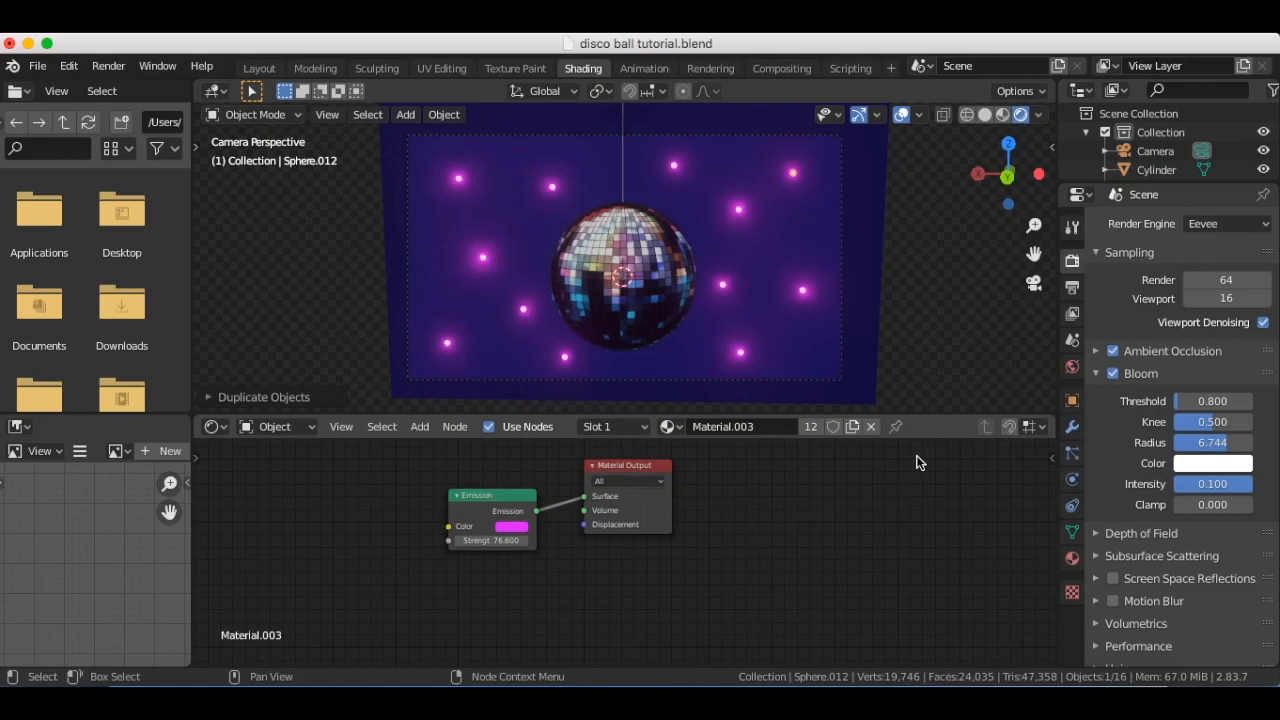
# Examine the spacing of the glowing spheres between the disco ball and the backdrop from several angles
pyautogui.scroll(-2, 840, 305)
pyautogui.hscroll(5, 840, 305)
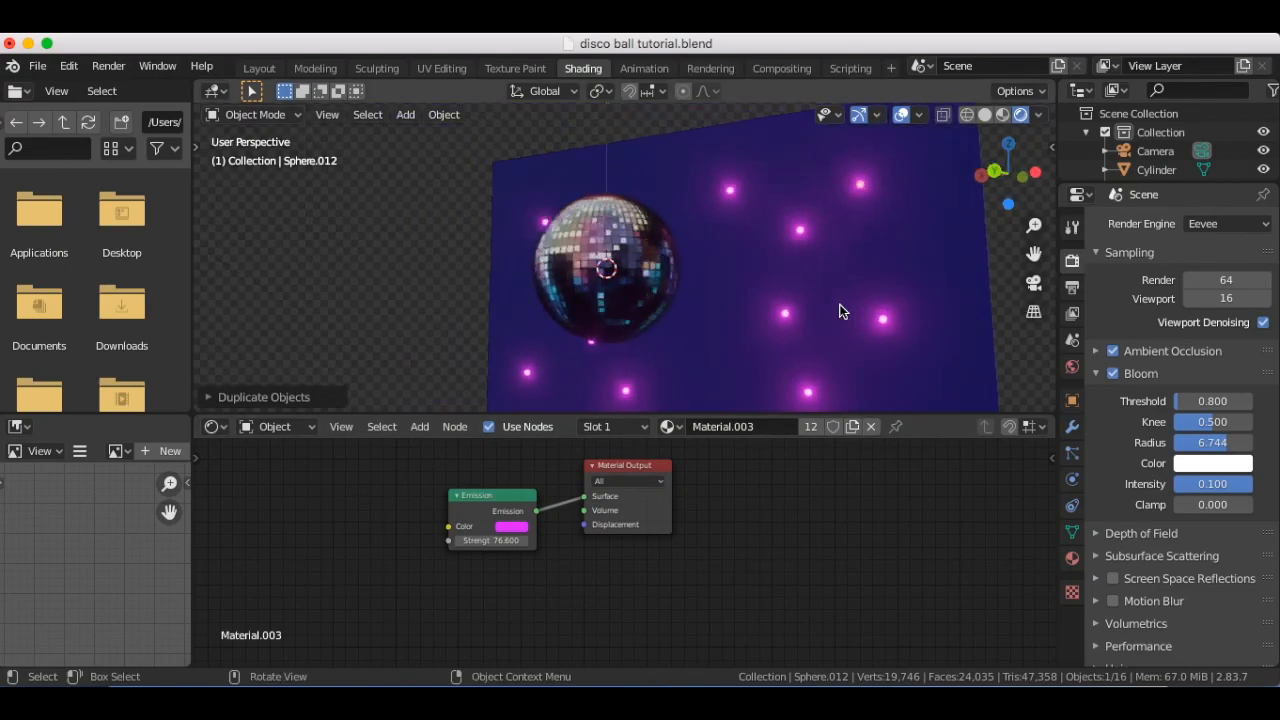
pyautogui.scroll(5, 840, 311)
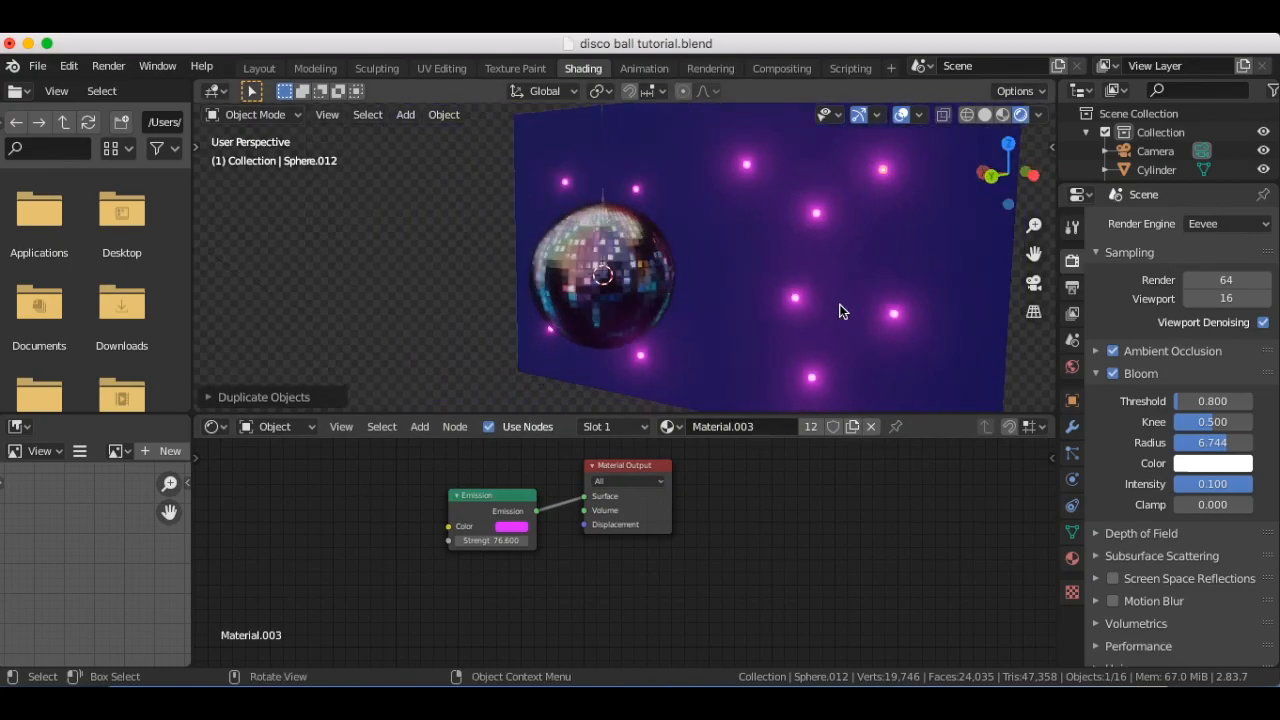
pyautogui.scroll(-5, 840, 311)
pyautogui.scroll(-2, 840, 311)
pyautogui.scroll(6, 840, 311)
pyautogui.scroll(-5, 840, 311)
pyautogui.scroll(5, 840, 311)
pyautogui.scroll(-4, 840, 311)
pyautogui.scroll(3, 840, 311)
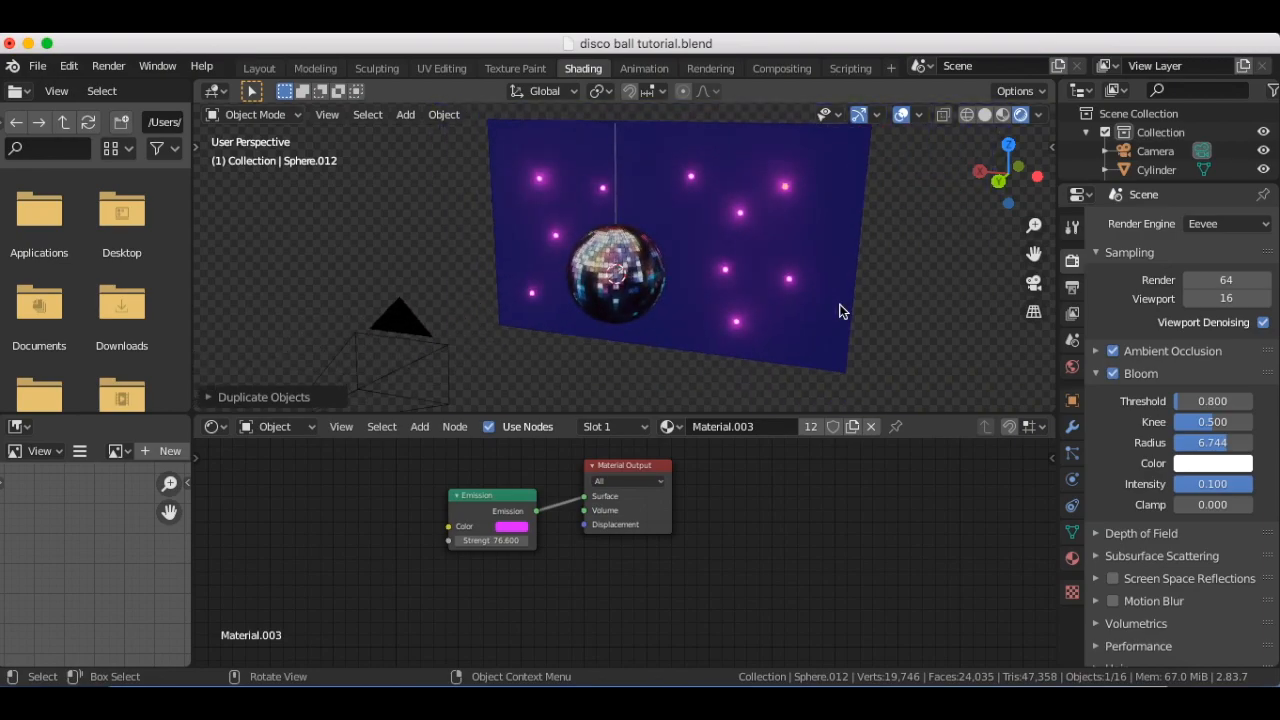
pyautogui.hscroll(-5, 840, 311)
pyautogui.scroll(-5, 840, 311)
pyautogui.scroll(-2, 840, 311)
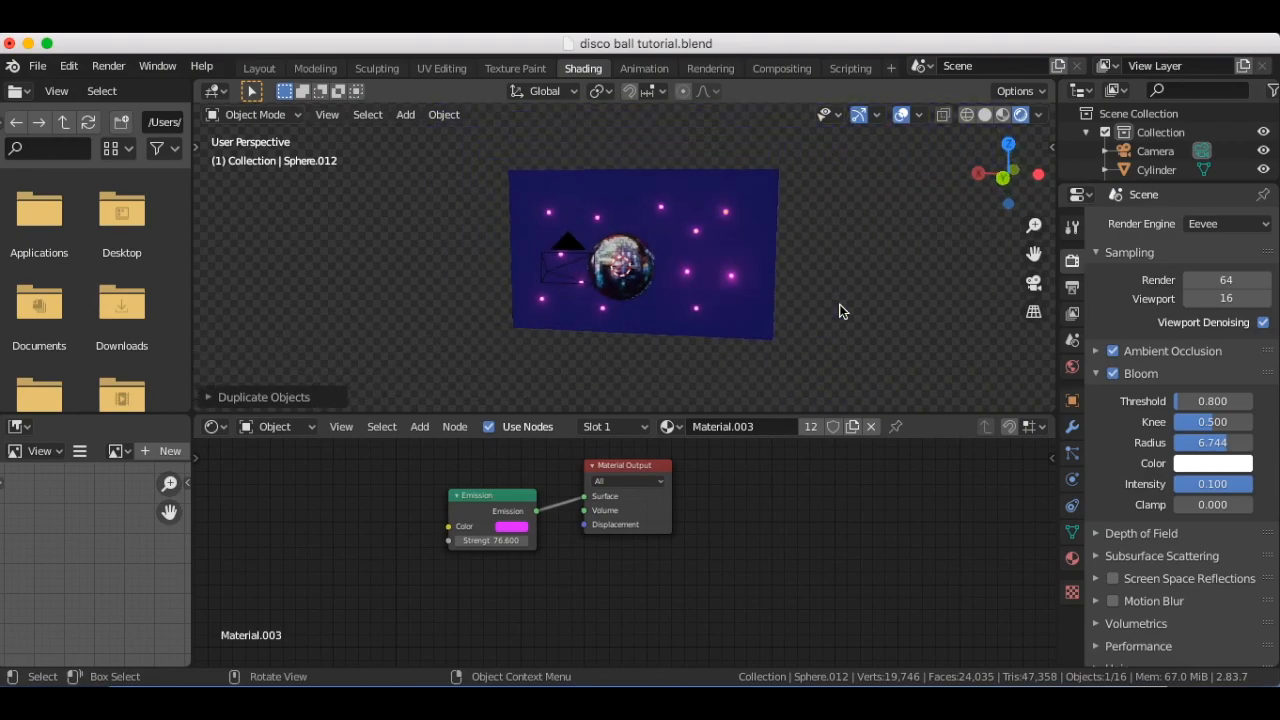
# Add a Sun light and move it to the side of the disco ball, beyond the backdrop's edge
pyautogui.hotkey('shift', 'a')
pyautogui.moveTo(749, 497)
pyautogui.click(892, 517)
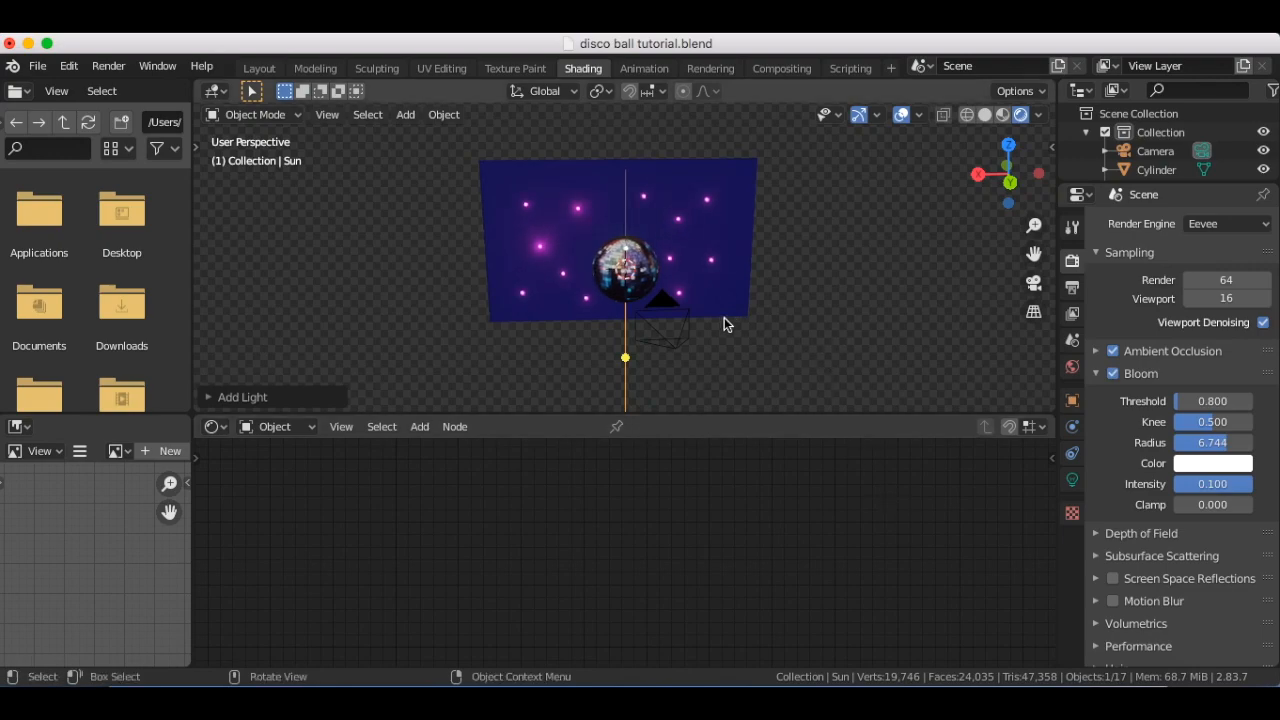
pyautogui.press('g')
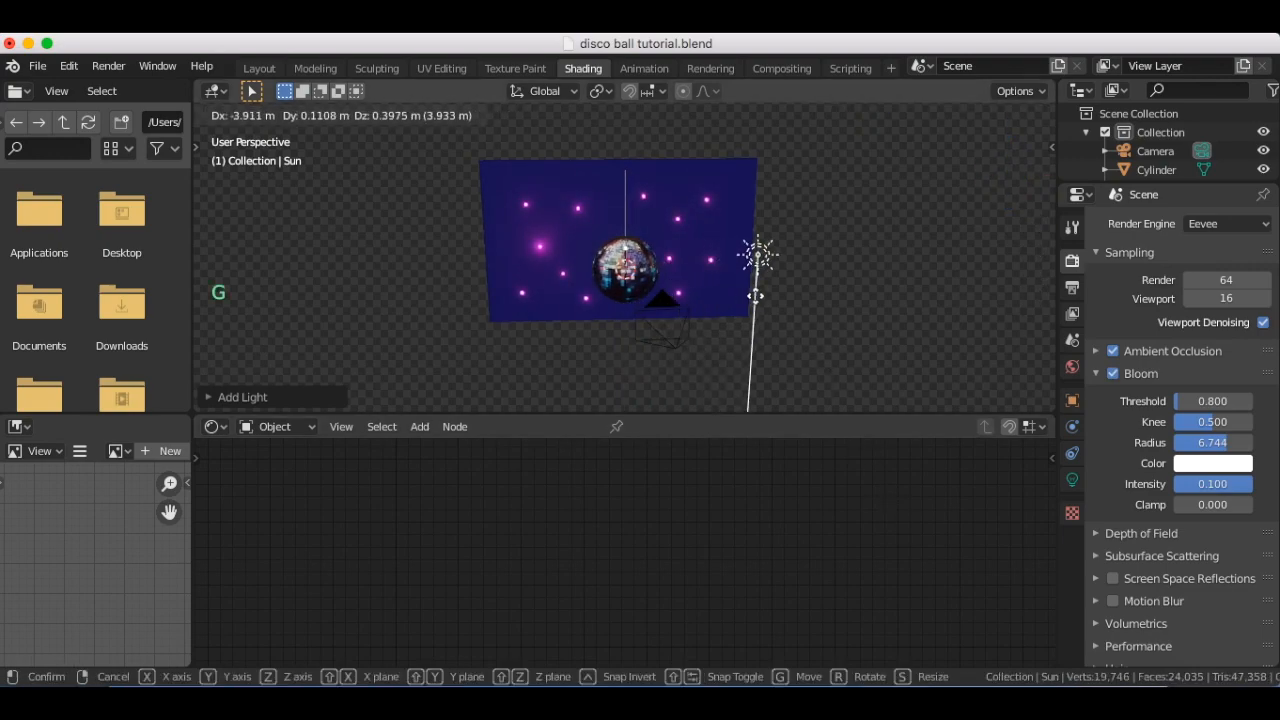
pyautogui.click(785, 281)
# Aim the Sun light at the disco ball, return to the camera view and deselect the light
pyautogui.hscroll(5, 785, 285)
pyautogui.moveTo(780, 377); pyautogui.dragTo(636, 253)
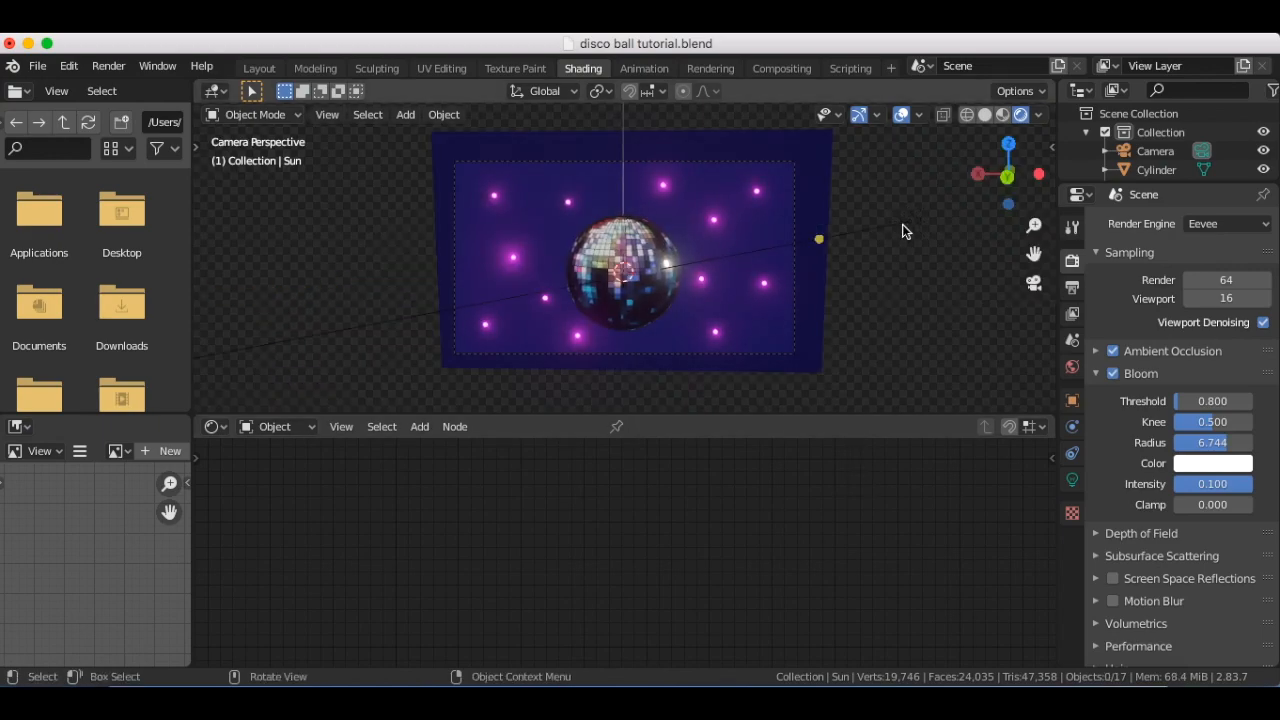
pyautogui.click(902, 224)
pyautogui.click(960, 236)
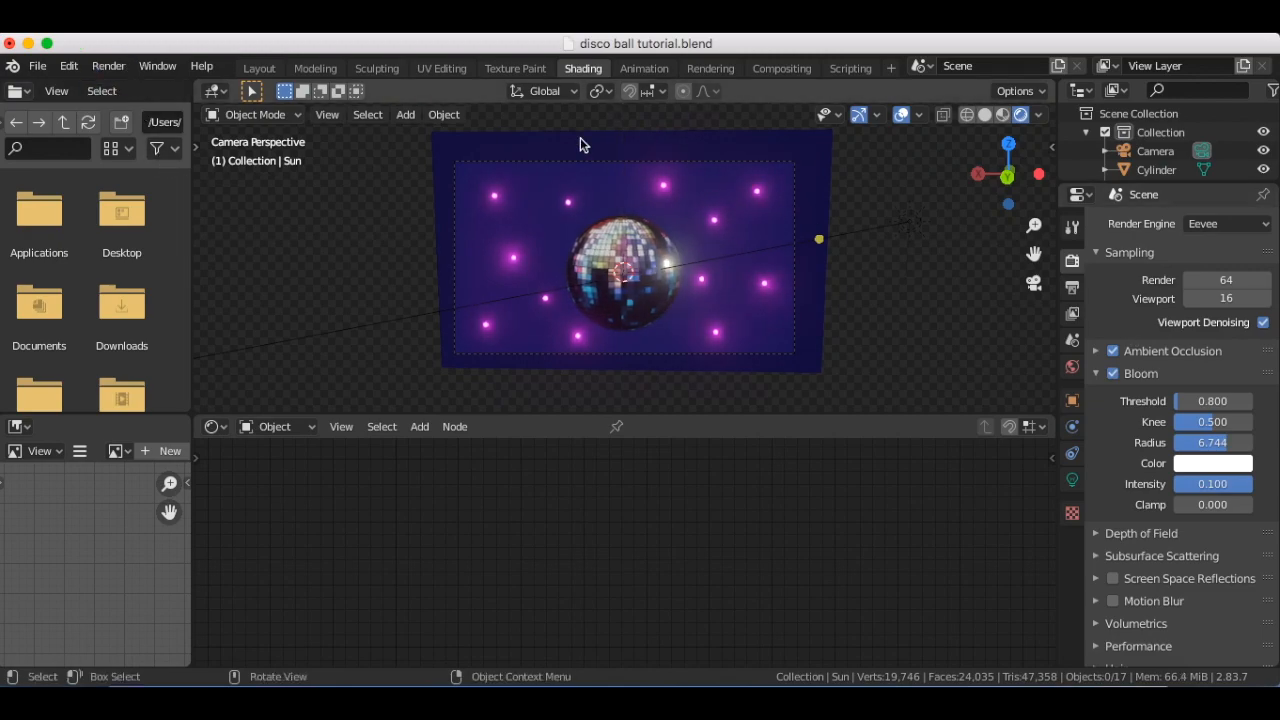
# Render the scene as a still image and fit the whole result in view
pyautogui.click(108, 66)
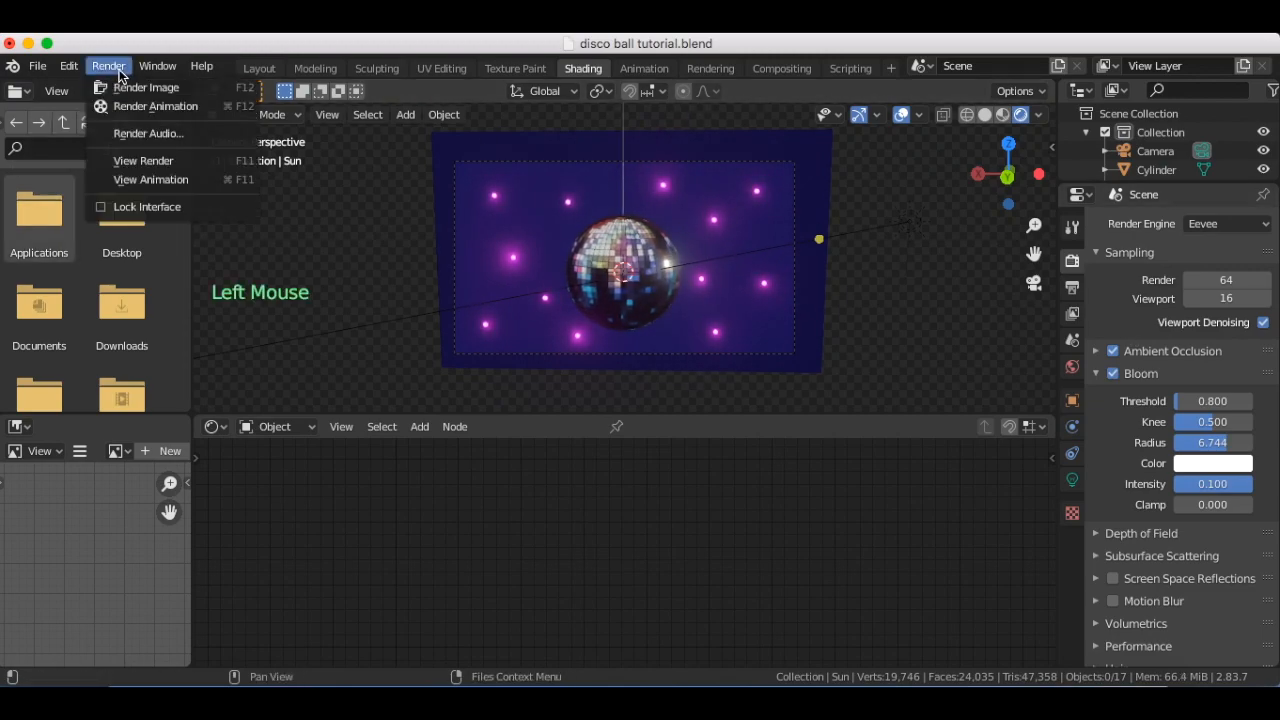
pyautogui.click(127, 87)
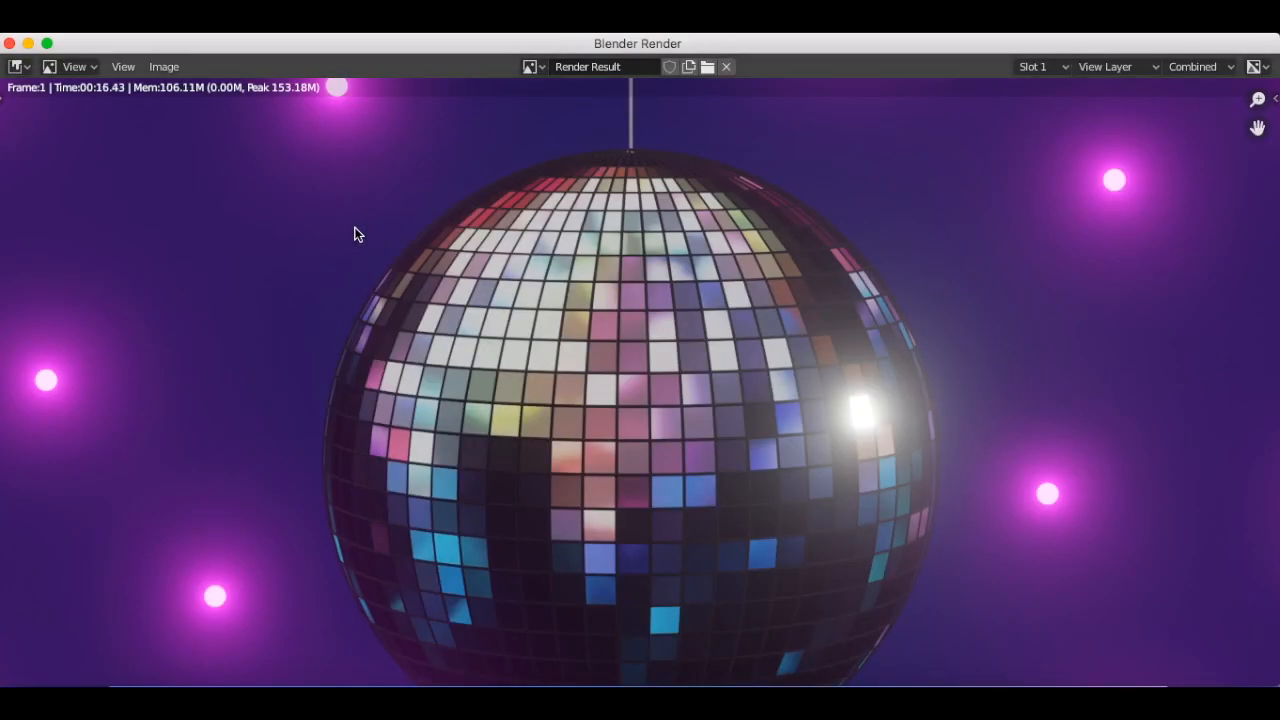
pyautogui.scroll(-4, 355, 233)
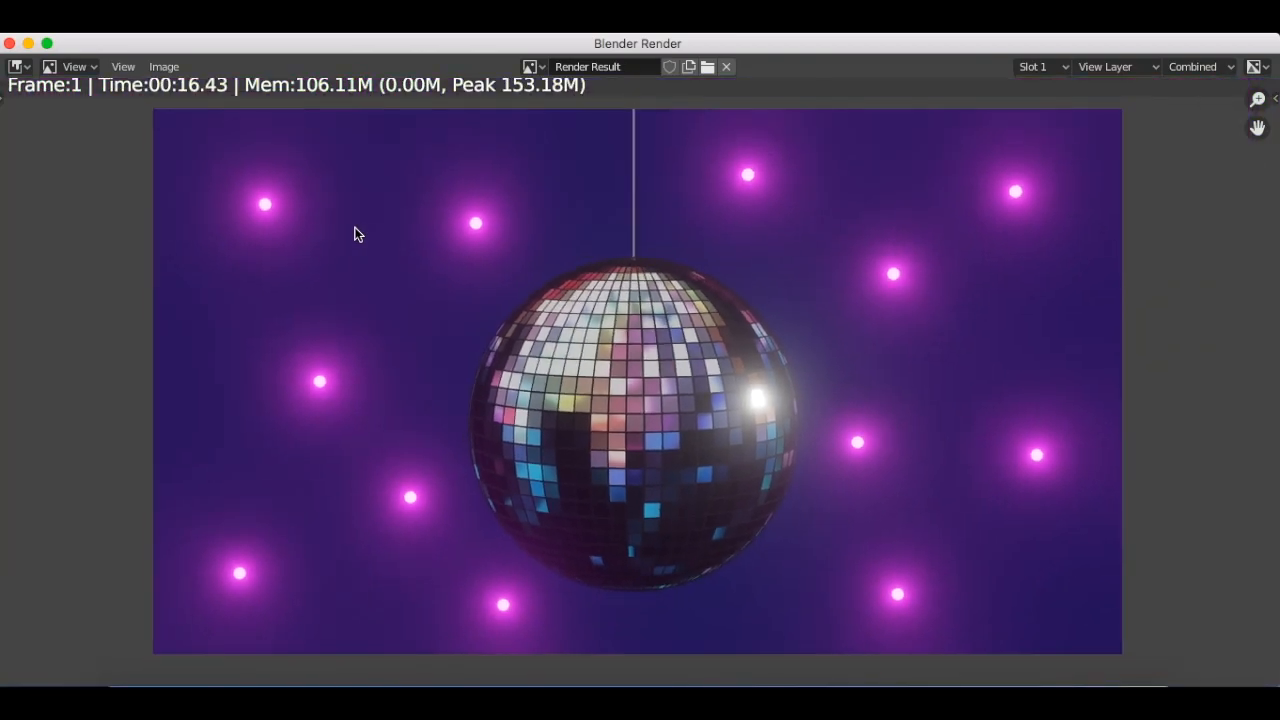
pyautogui.scroll(-1, 355, 233)
pyautogui.moveTo(355, 228); pyautogui.dragTo(366, 222, button='middle')
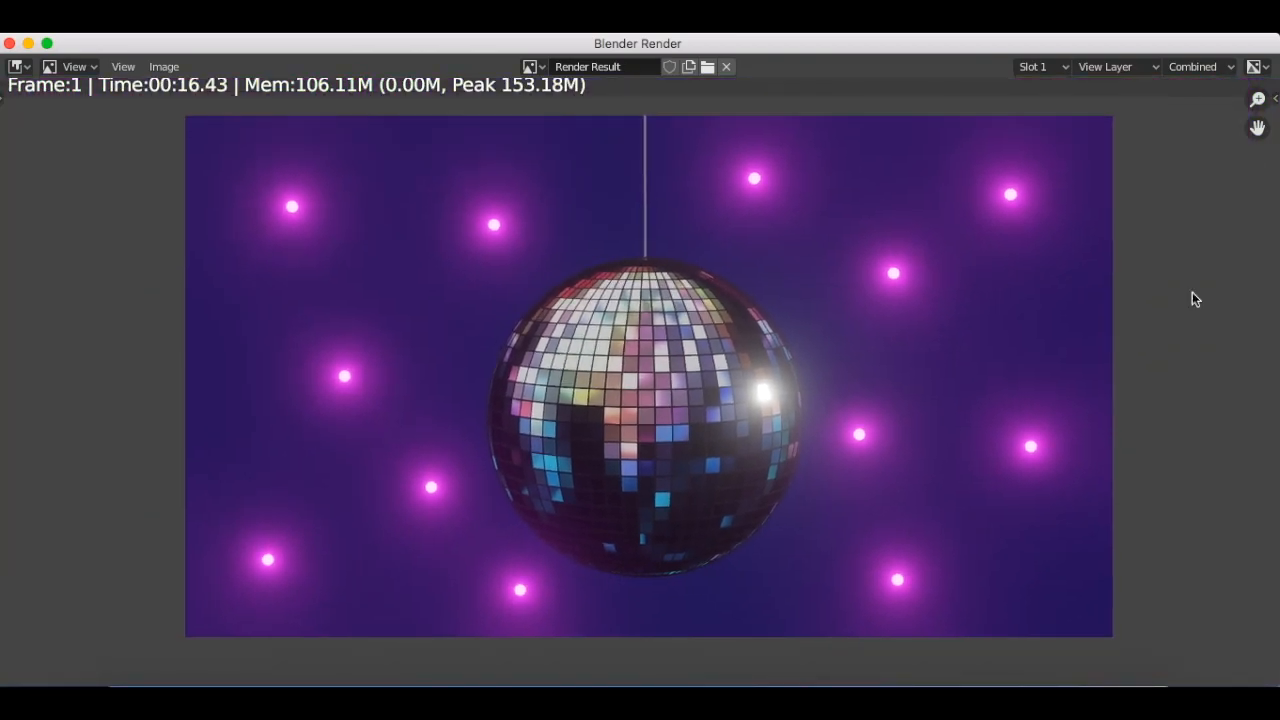